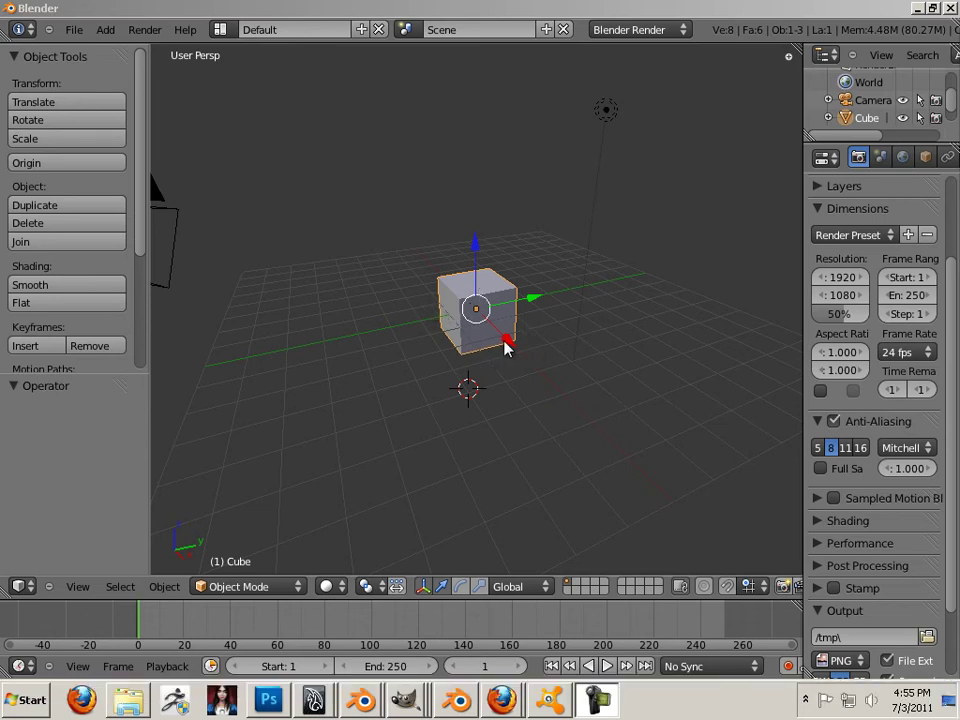
- Delete the default cube, set the Maya input preset in preferences, then start an OBJ import
key("x")
left_click(484, 338)
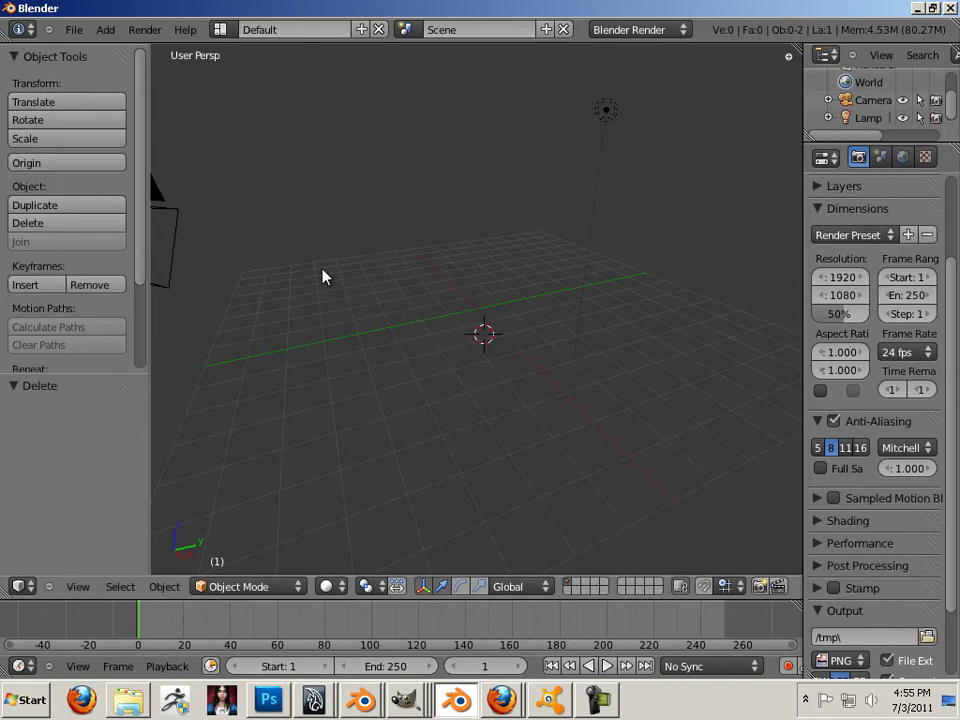
left_click(75, 32)
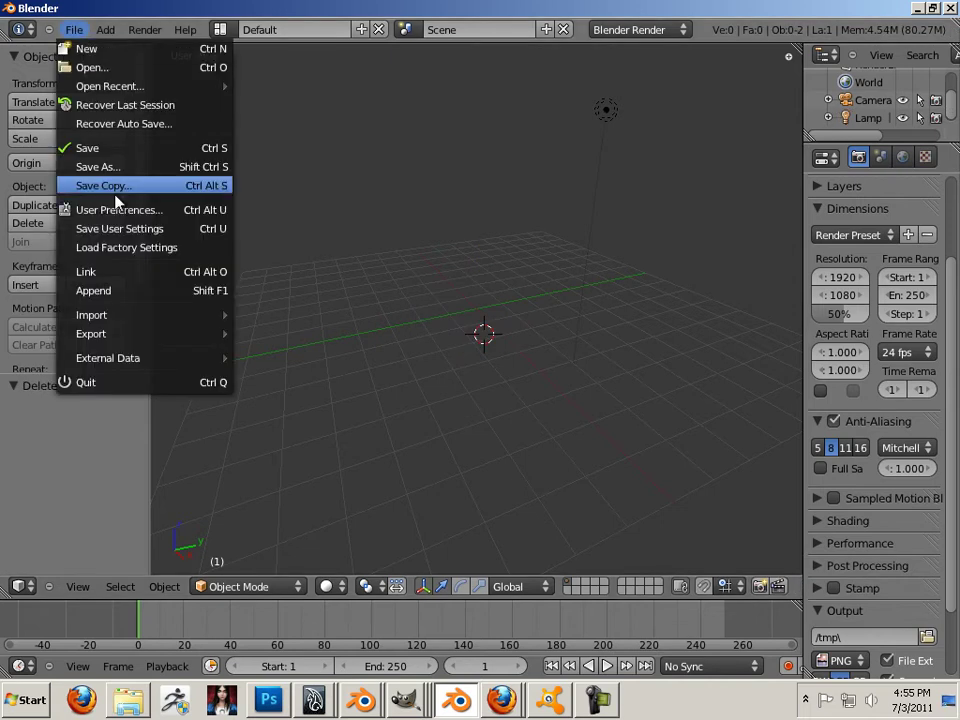
left_click(90, 208)
left_click(285, 38)
left_click(298, 73)
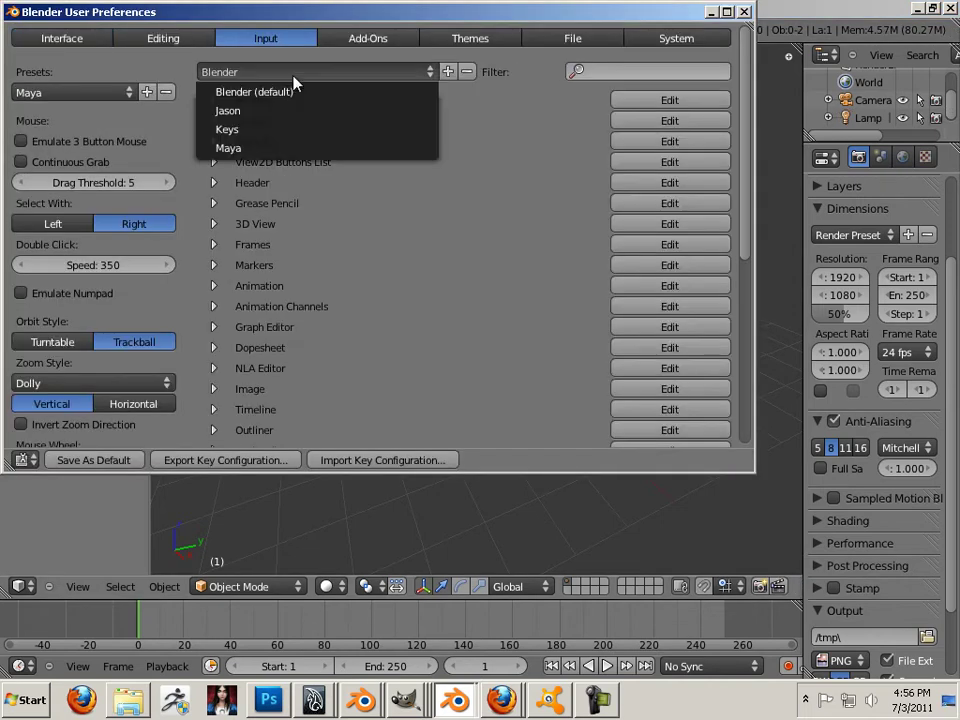
left_click(285, 148)
left_click(744, 11)
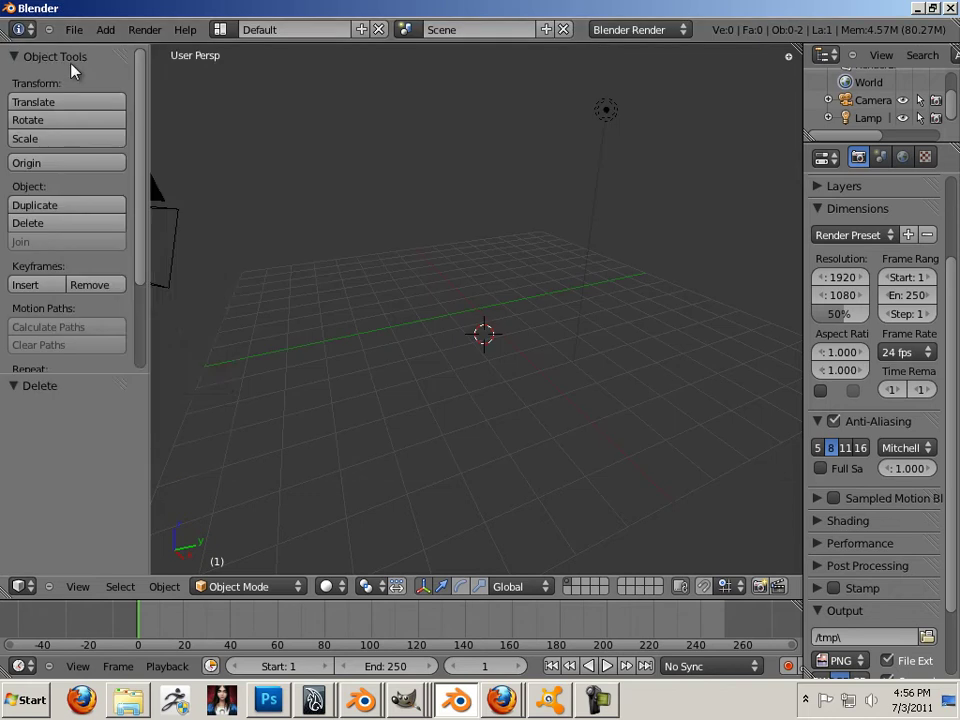
left_click(74, 30)
mouse_move(141, 314)
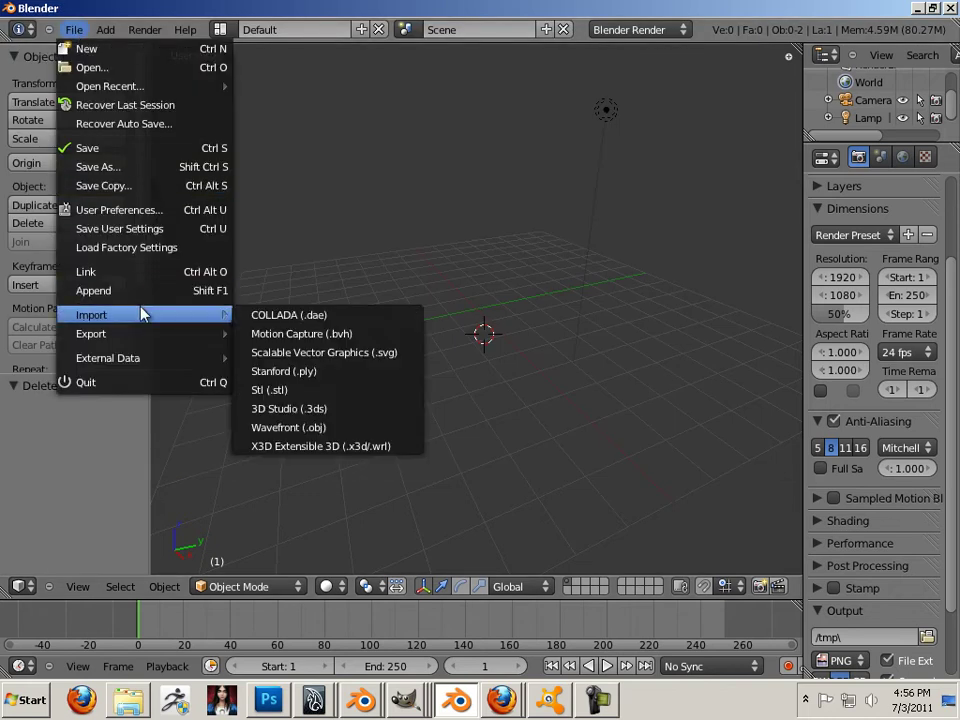
- Import Unit3_Pallet.obj from Z:\My Series\Texture_Render_Light\Lesson Files
left_click(303, 427)
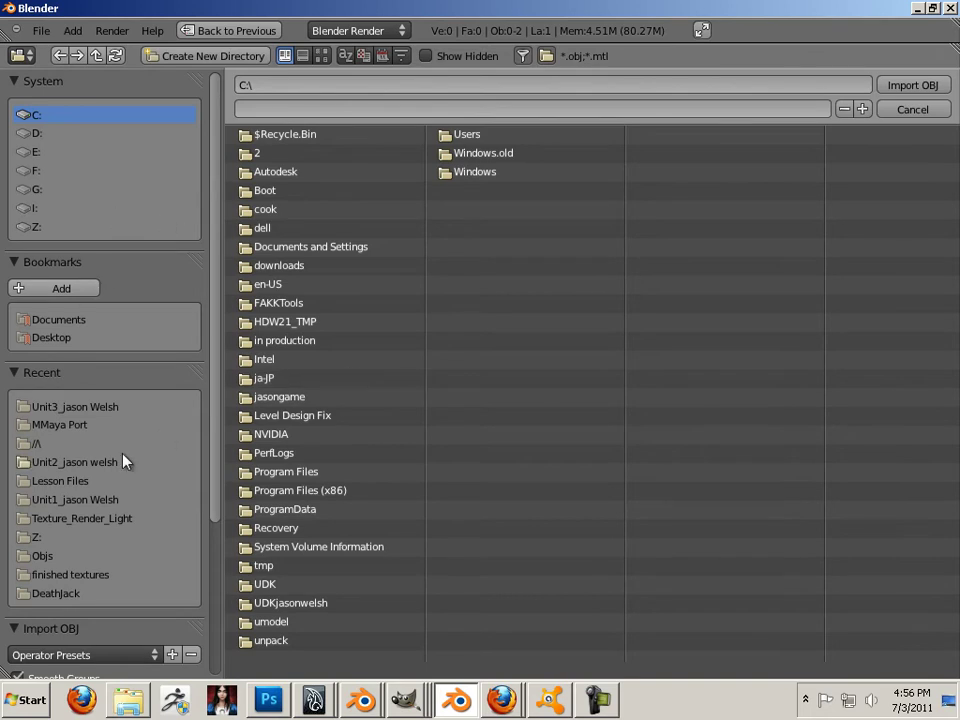
left_click(34, 228)
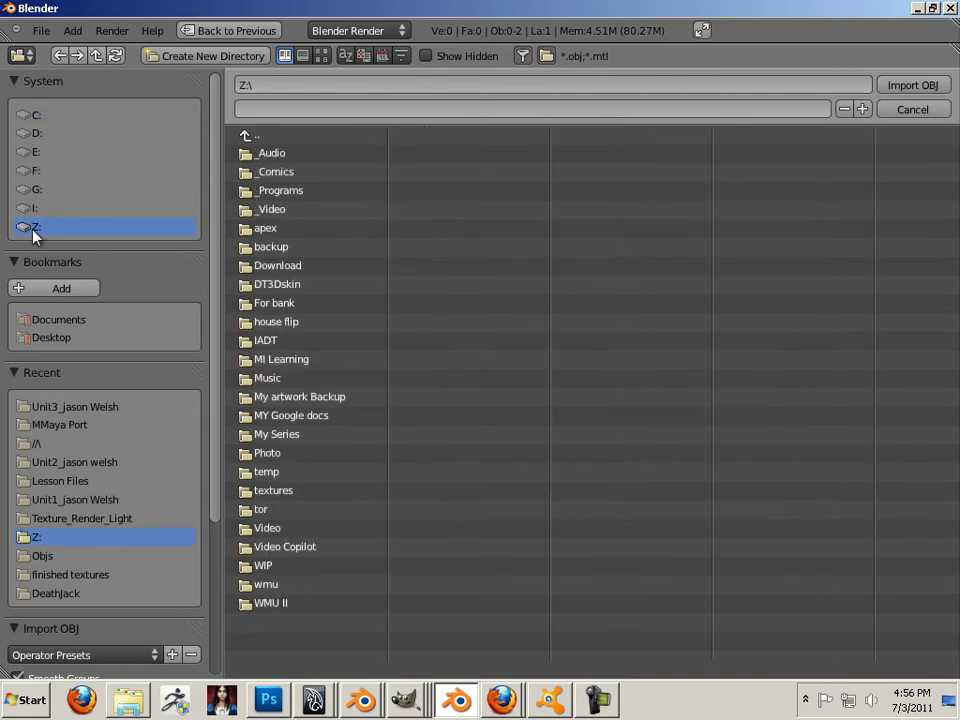
left_click(296, 436)
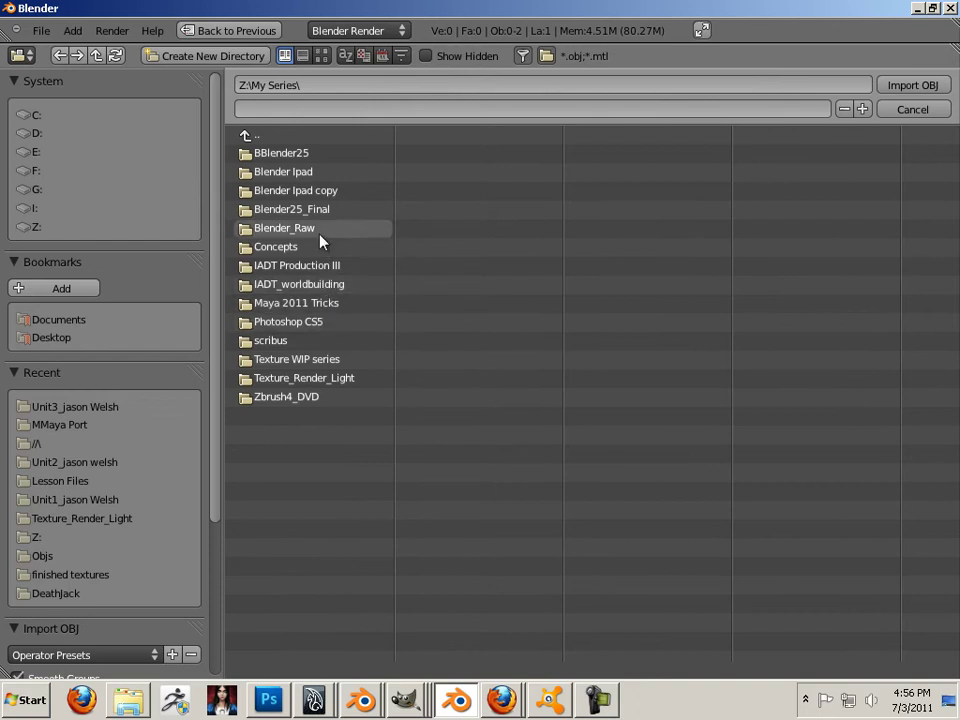
left_click(349, 379)
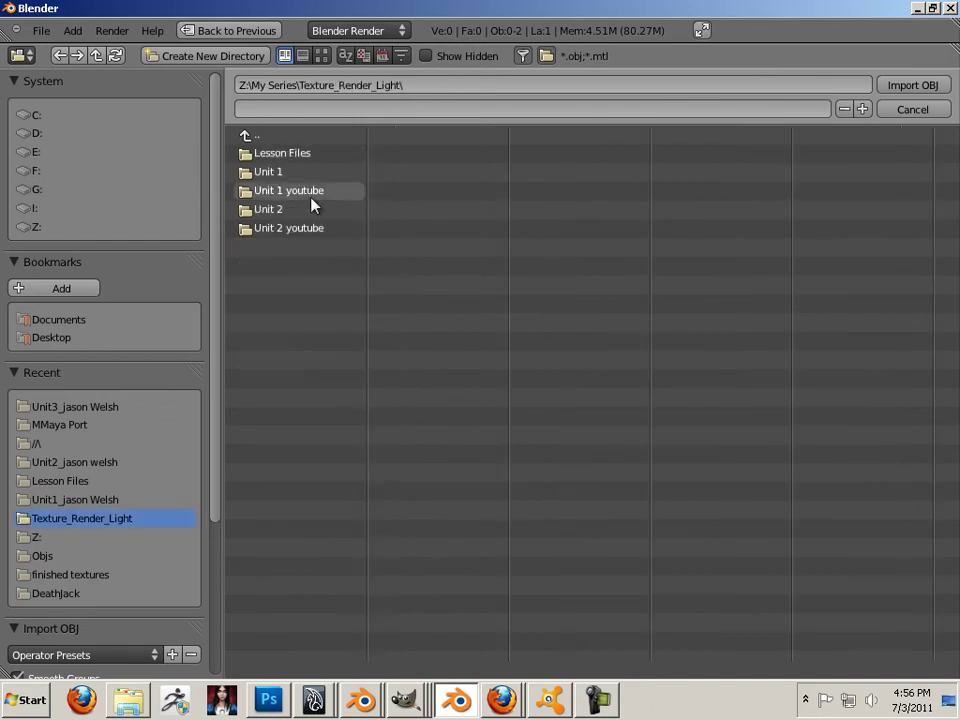
left_click(269, 155)
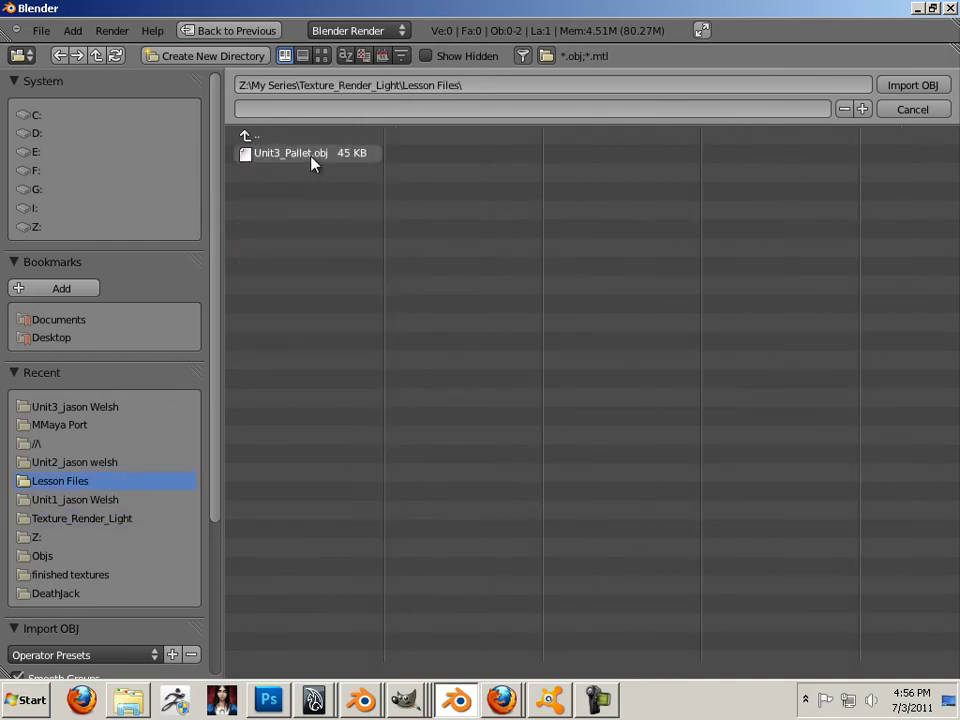
double_click(309, 155)
- Apply the Maya preset under User Preferences > Input and close the preferences
scroll(395, 275, "down", 4)
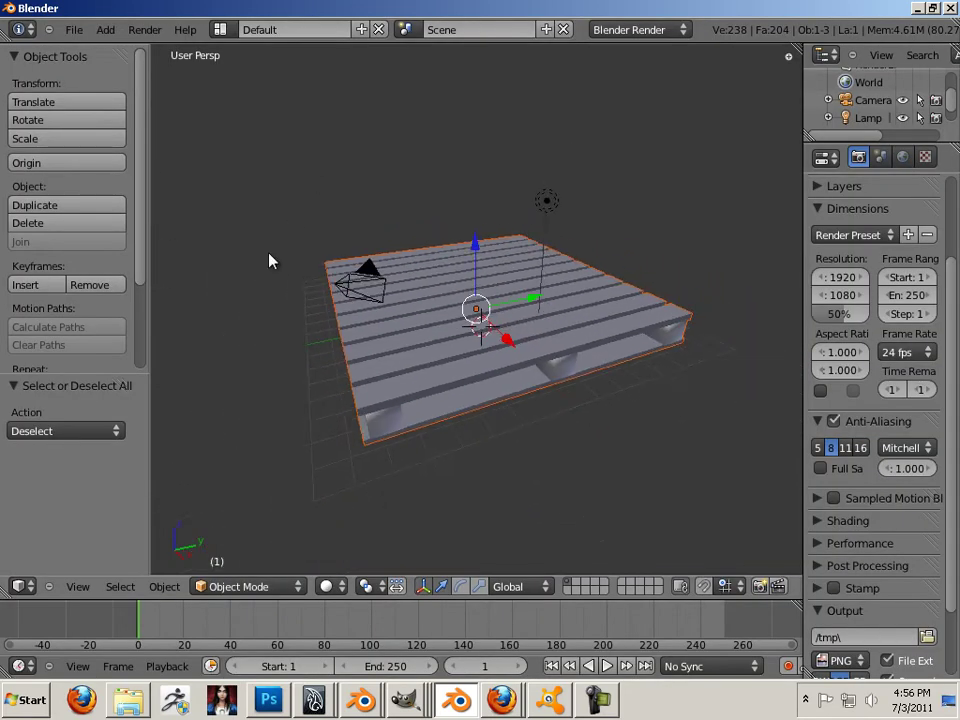
middle_click_drag(324, 296, 377, 356)
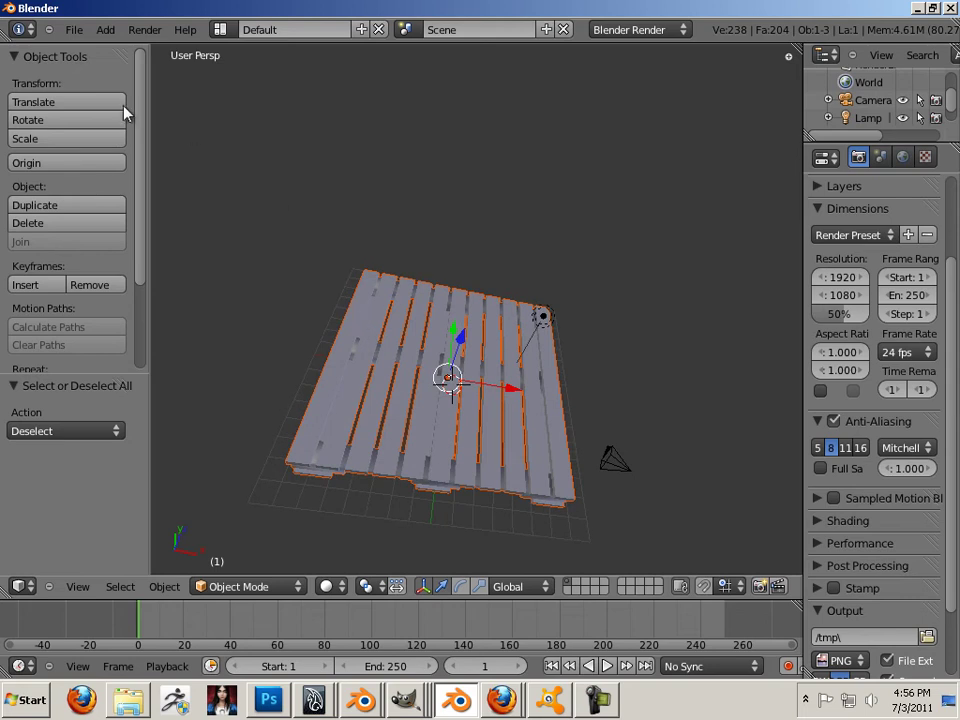
left_click(74, 29)
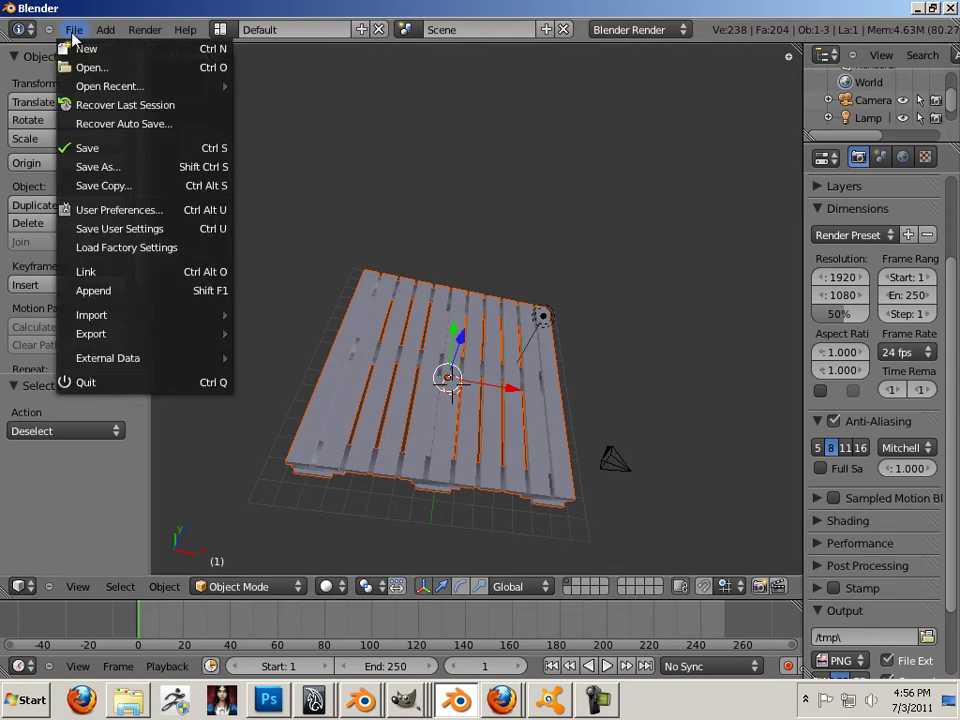
left_click(106, 209)
left_click(122, 92)
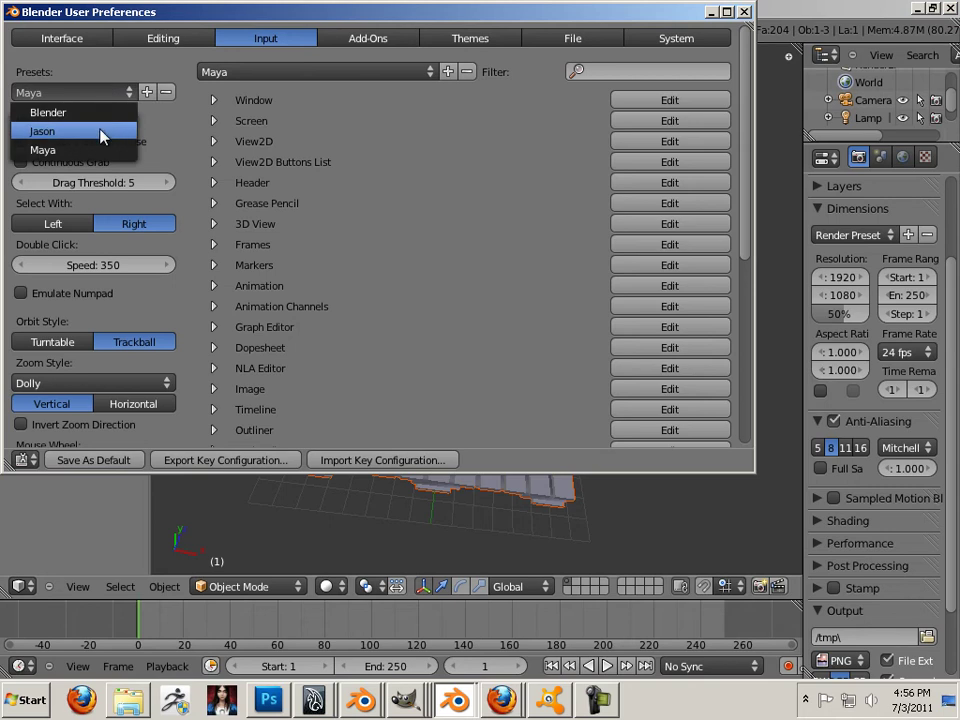
left_click(94, 150)
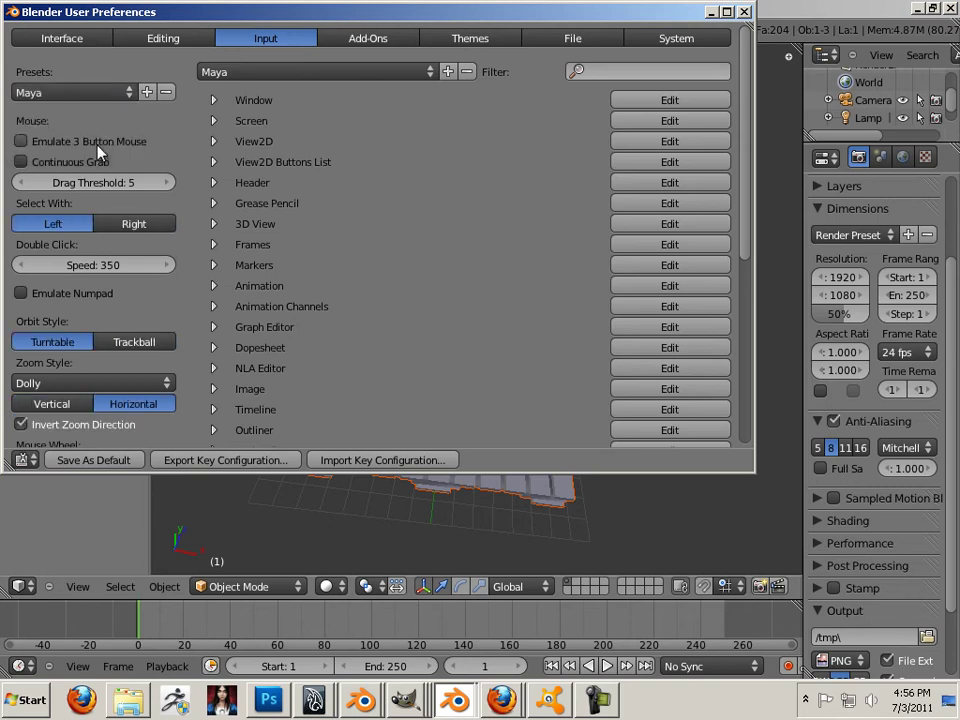
left_click(744, 14)
- Orbit and zoom around the imported pallet to try the Maya-style navigation
left_click_drag(521, 360, 553, 390, "alt")
scroll(518, 366, "up", 3)
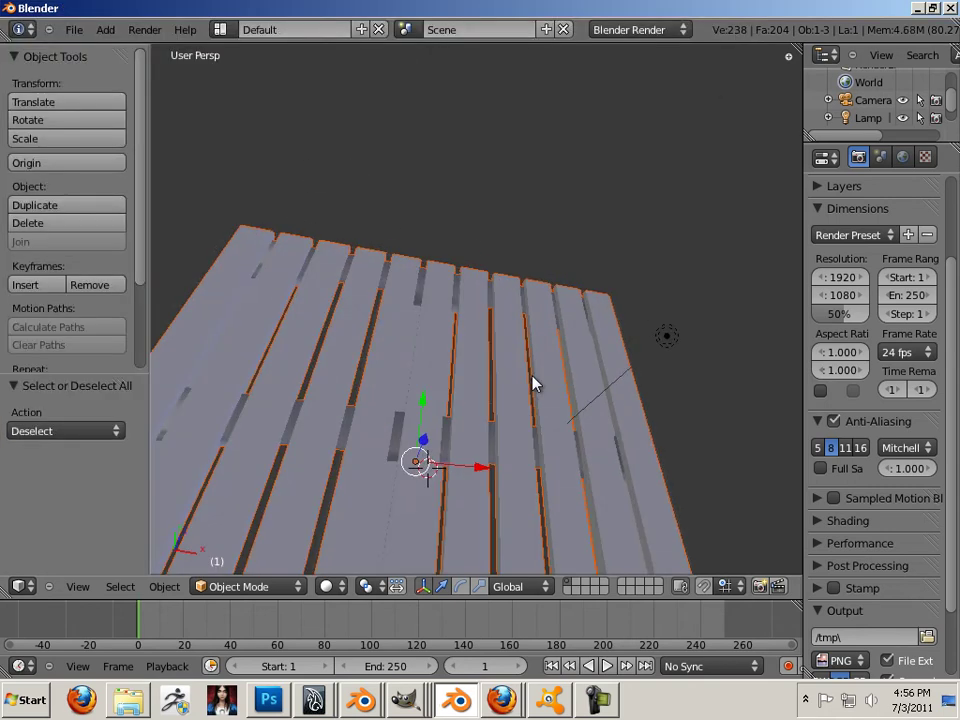
right_click_drag(518, 366, 358, 274, "alt")
left_click_drag(358, 274, 551, 281, "alt")
right_click_drag(551, 281, 570, 339, "alt")
mouse_move(570, 339)
left_mouse_down("alt")
mouse_move(447, 316)
mouse_move(332, 381)
mouse_move(347, 390)
left_mouse_up("alt")
- Select the pallet and orbit it from top, side and low angles to inspect its thickness
left_click(497, 461)
mouse_move(497, 461)
left_mouse_down("alt")
mouse_move(551, 456)
mouse_move(510, 345)
mouse_move(570, 296)
mouse_move(565, 502)
mouse_move(510, 459)
mouse_move(493, 357)
mouse_move(439, 373)
mouse_move(433, 411)
mouse_move(354, 407)
mouse_move(274, 339)
mouse_move(246, 388)
mouse_move(499, 422)
mouse_move(517, 477)
mouse_move(557, 396)
mouse_move(649, 373)
mouse_move(463, 318)
mouse_move(326, 317)
mouse_move(317, 354)
mouse_move(487, 400)
mouse_move(505, 418)
left_mouse_up("alt")
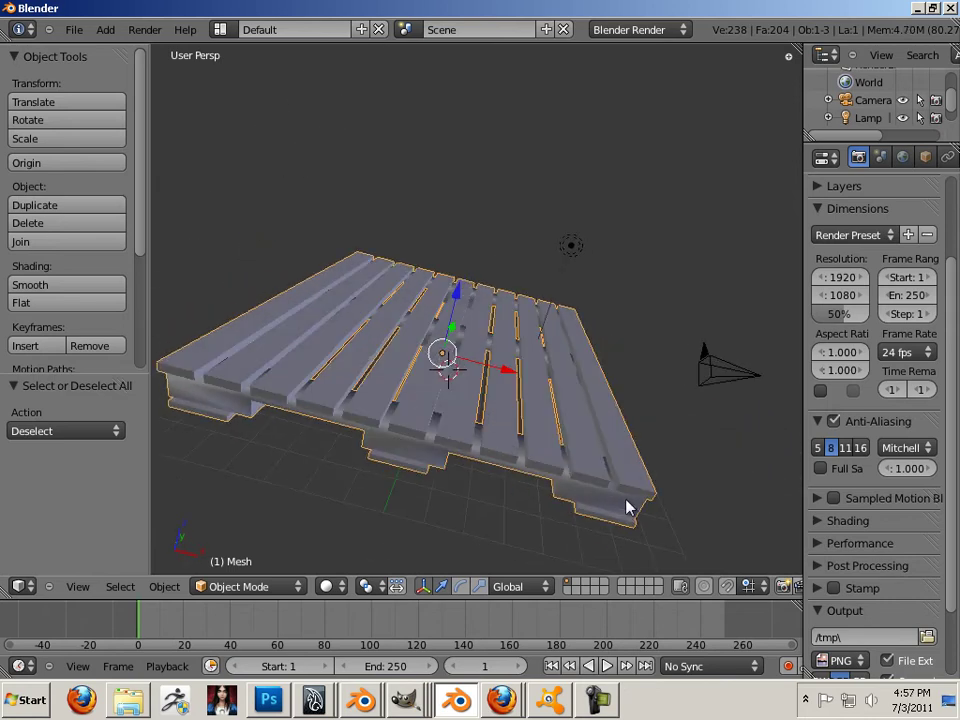
left_click_drag(627, 507, 431, 461, "alt")
scroll(530, 494, "up", 3)
left_click_drag(530, 494, 516, 400, "alt")
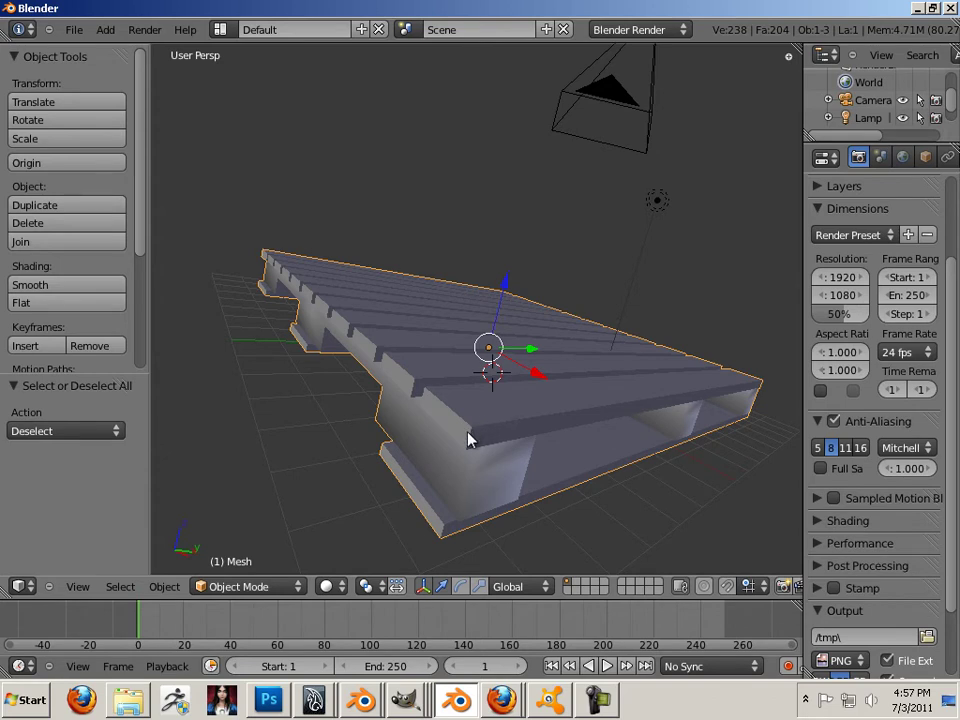
middle_click_drag(326, 405, 578, 386)
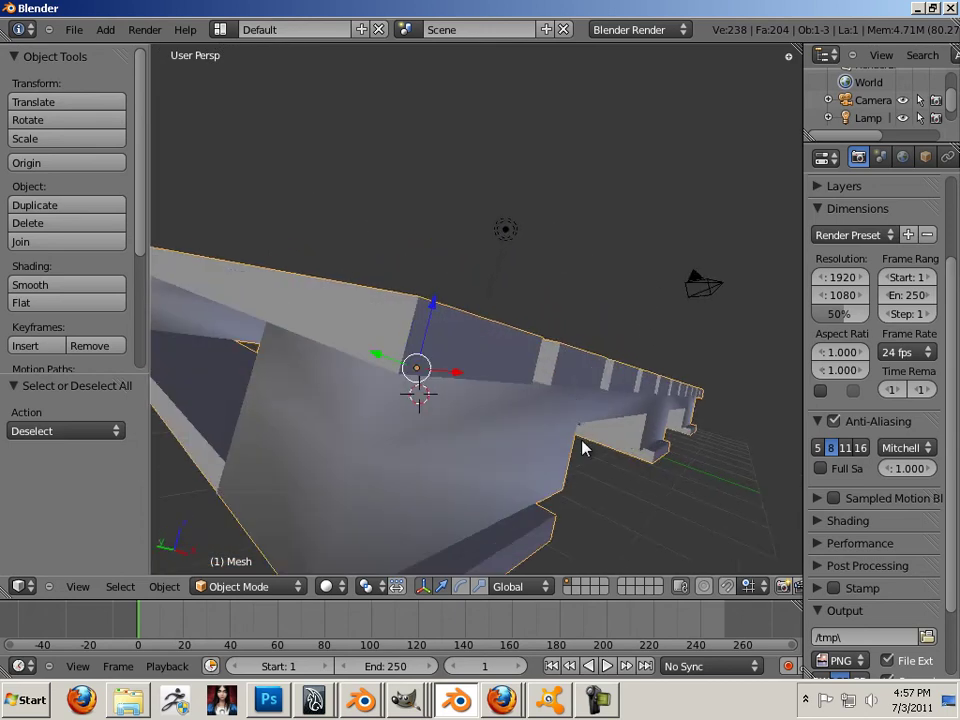
middle_click_drag(578, 455, 410, 520)
- Switch the pallet from Object Mode to Edit Mode
left_click(290, 590)
left_click(250, 545)
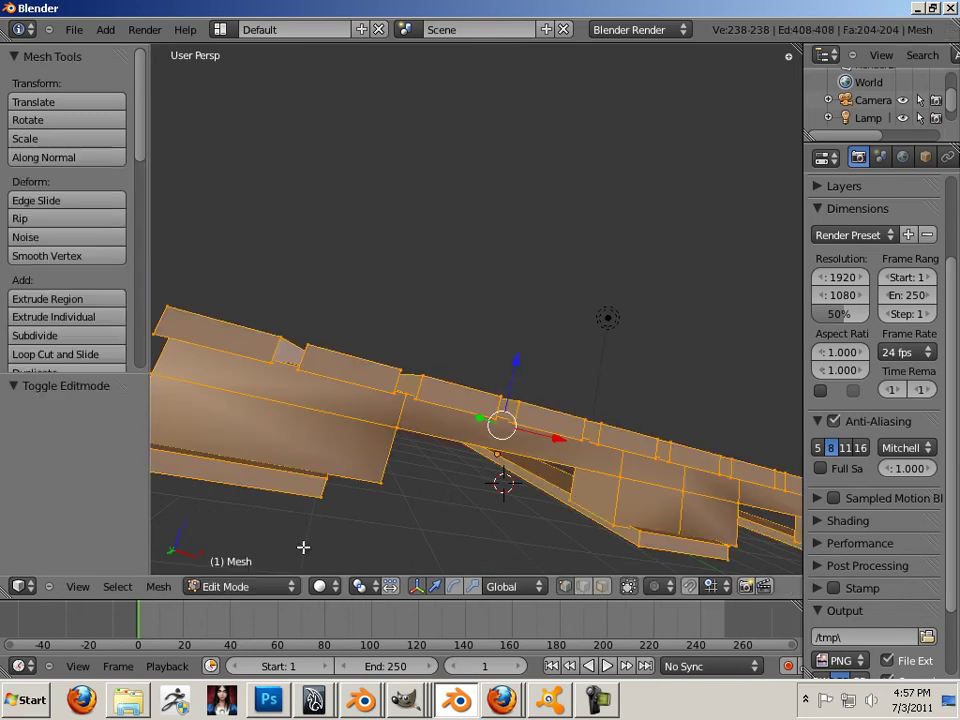
middle_click_drag(492, 517, 401, 450)
- Select one connected piece with Ctrl+L and separate it into its own object
right_click(400, 418)
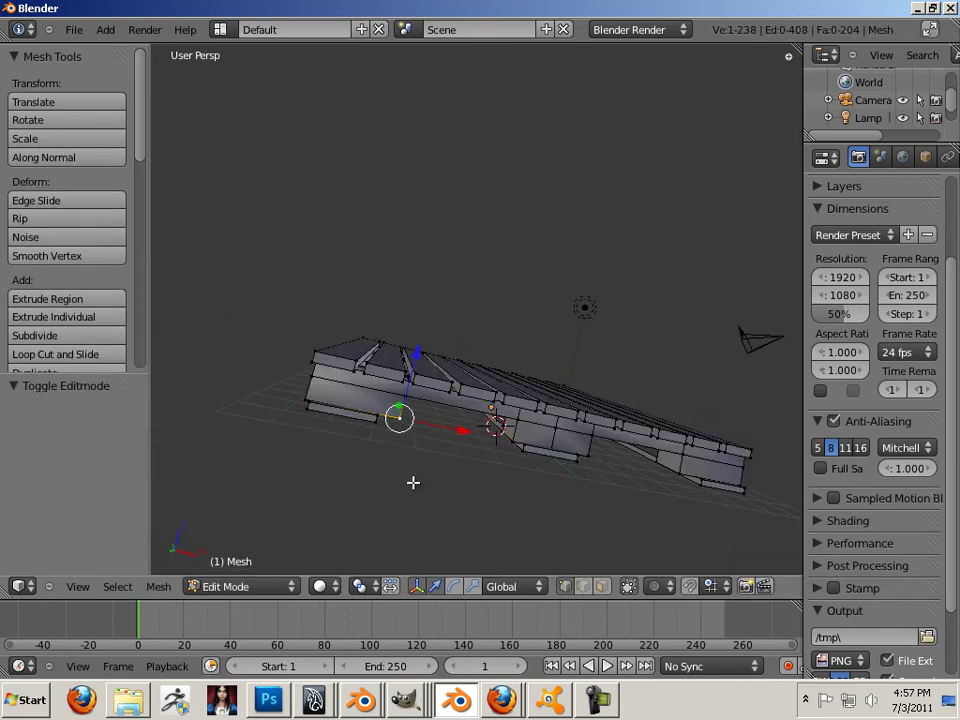
scroll(412, 483, "up", 1)
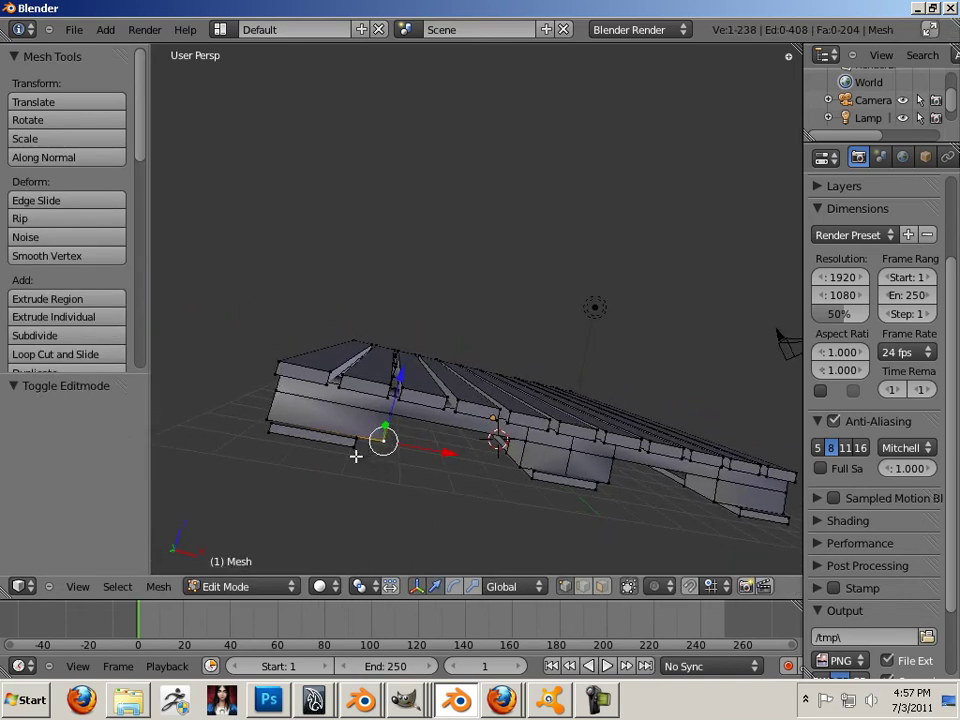
key("ctrl+l")
scroll(381, 443, "up", 2)
scroll(381, 443, "down", 2)
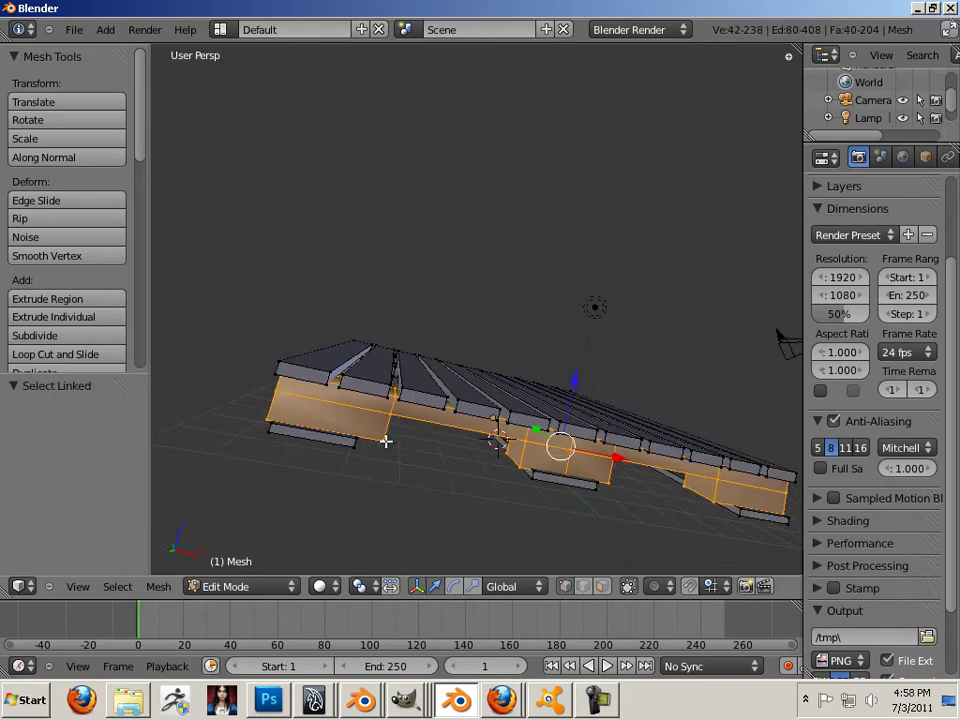
left_click(158, 586)
mouse_move(219, 358)
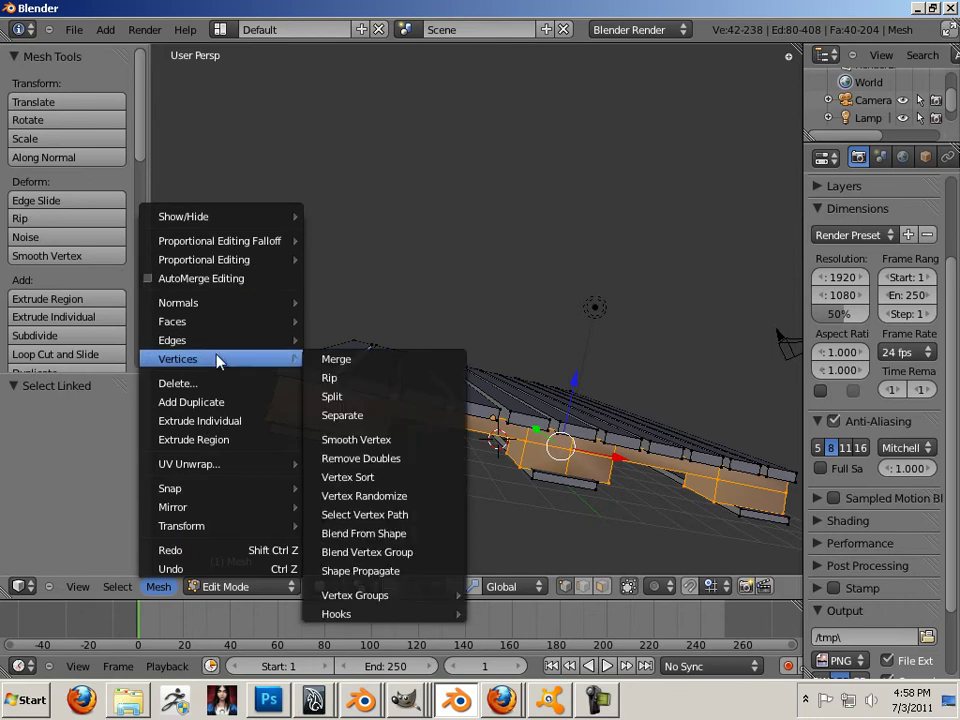
left_click(351, 419)
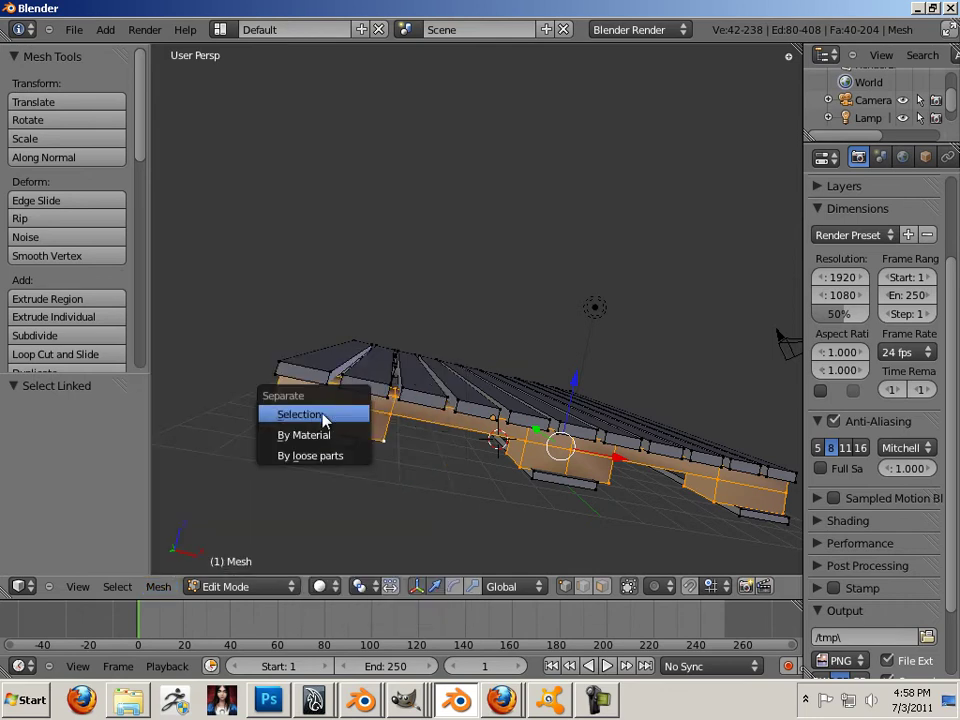
left_click(325, 419)
- Select a bottom board with Ctrl+L and separate it into its own object
right_click(351, 448)
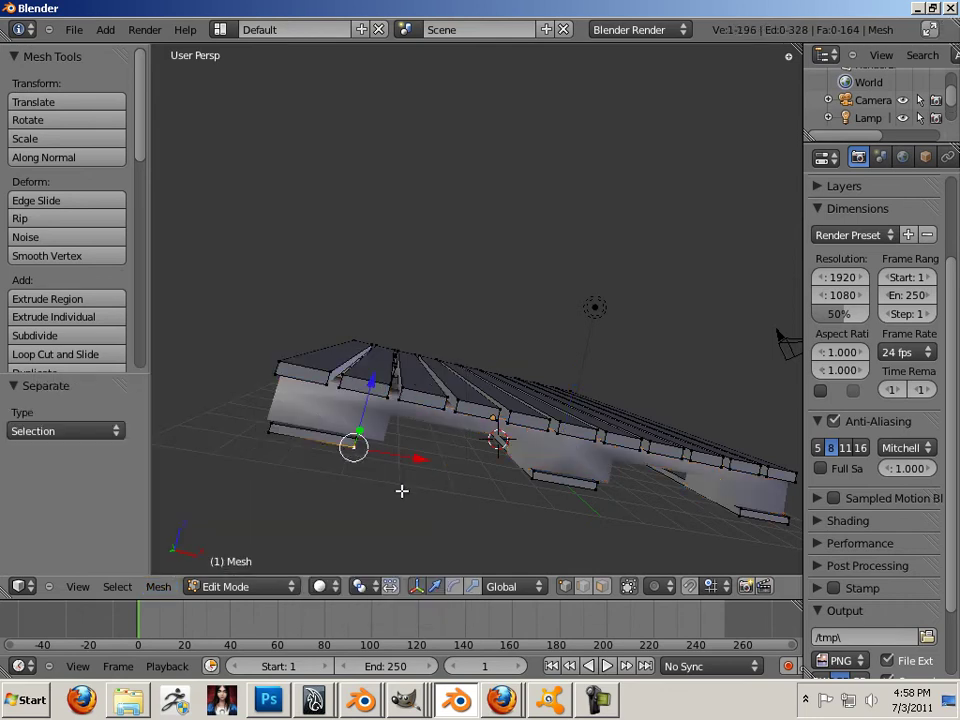
key("ctrl+l")
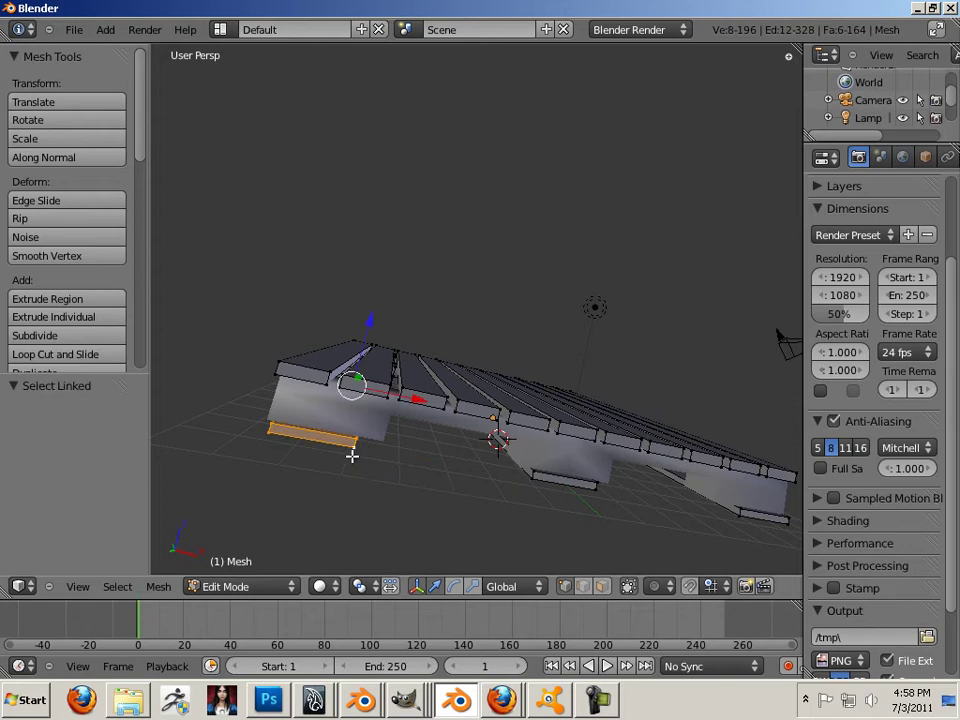
left_click(161, 589)
mouse_move(227, 360)
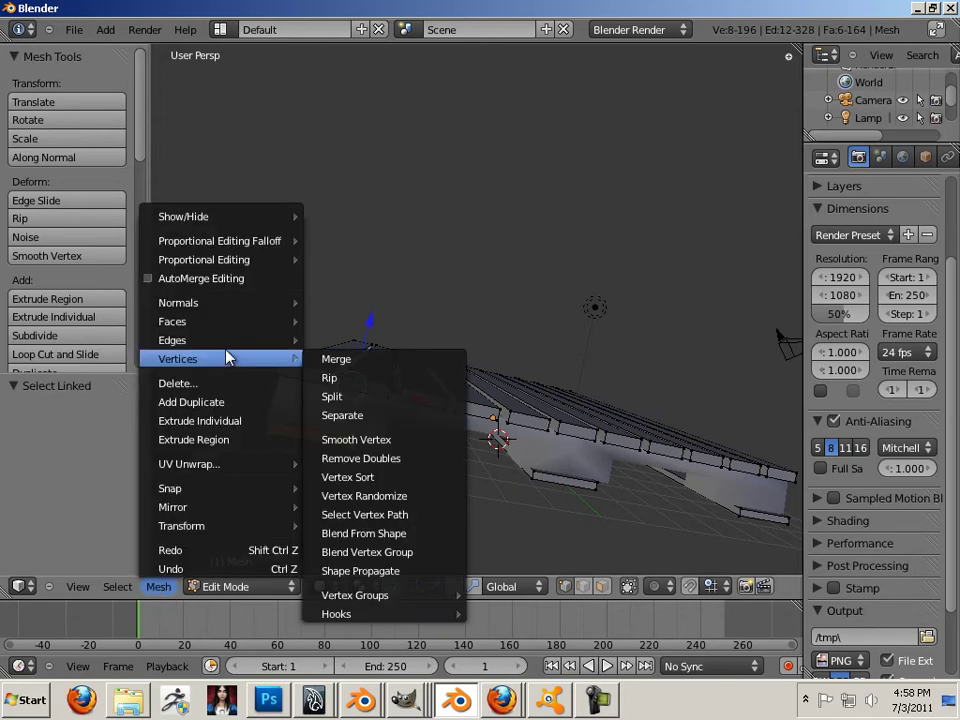
left_click(351, 417)
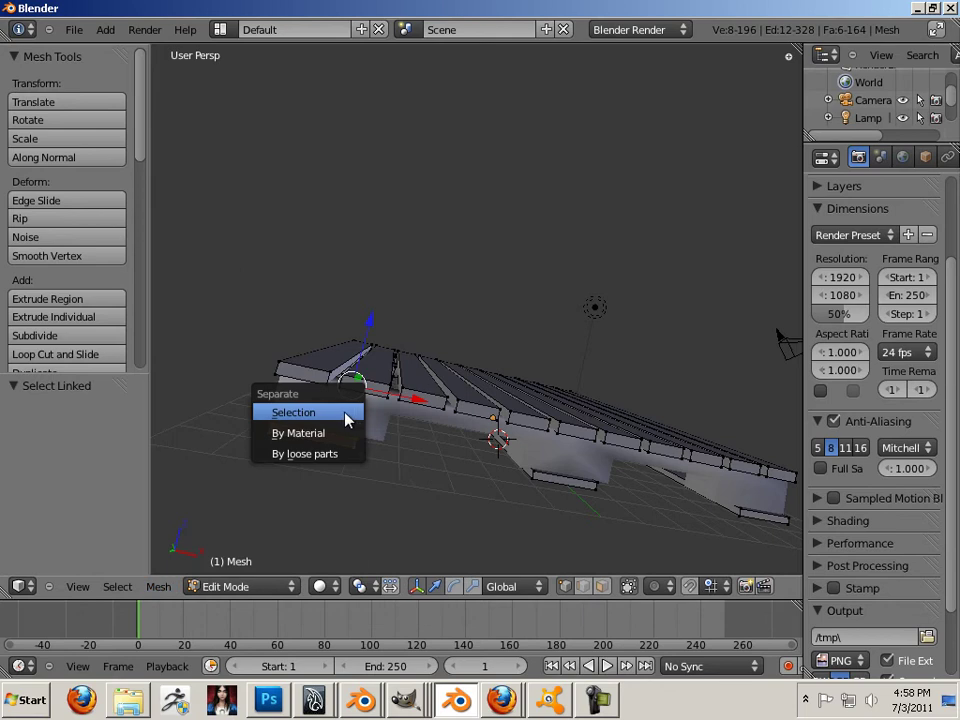
left_click(294, 412)
- Separate the connected end piece into its own object and return to Object Mode
key("l")
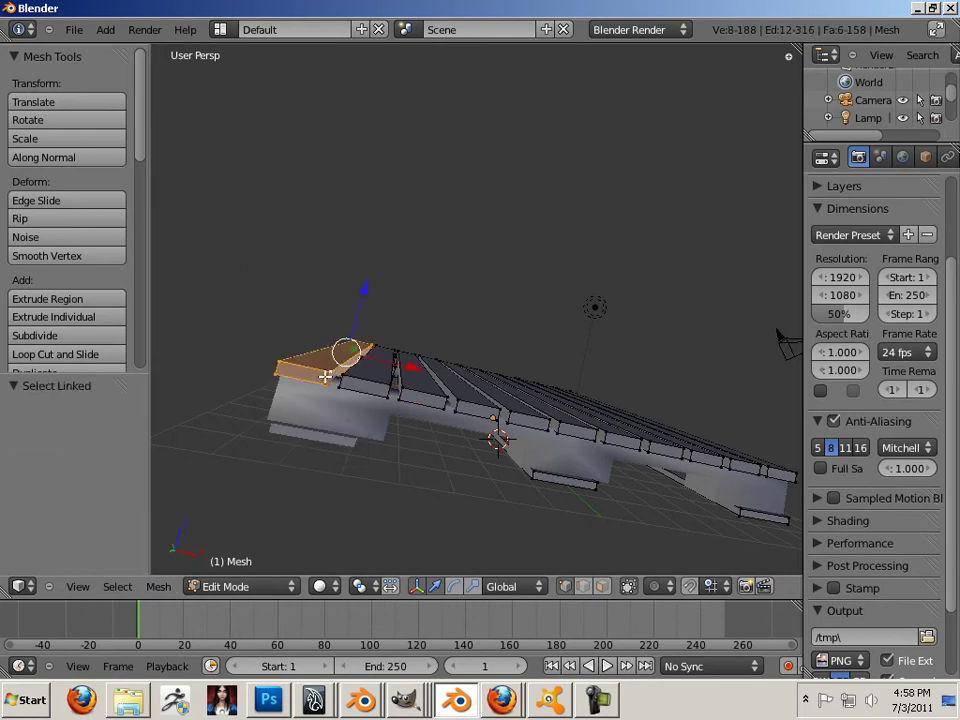
left_click(159, 587)
mouse_move(221, 362)
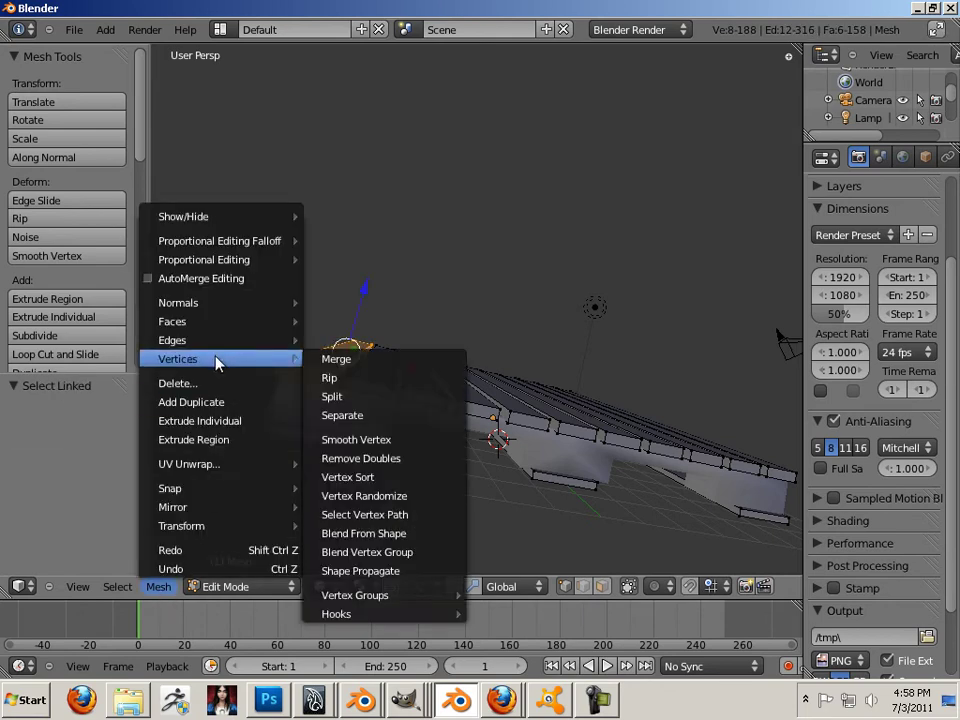
left_click(381, 416)
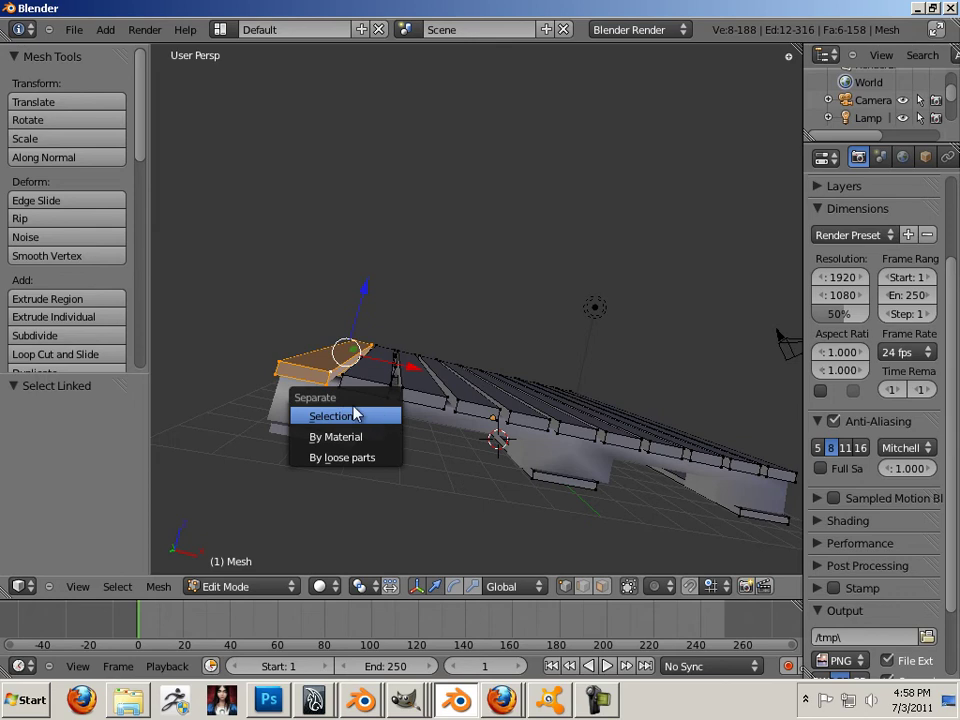
left_click(347, 413)
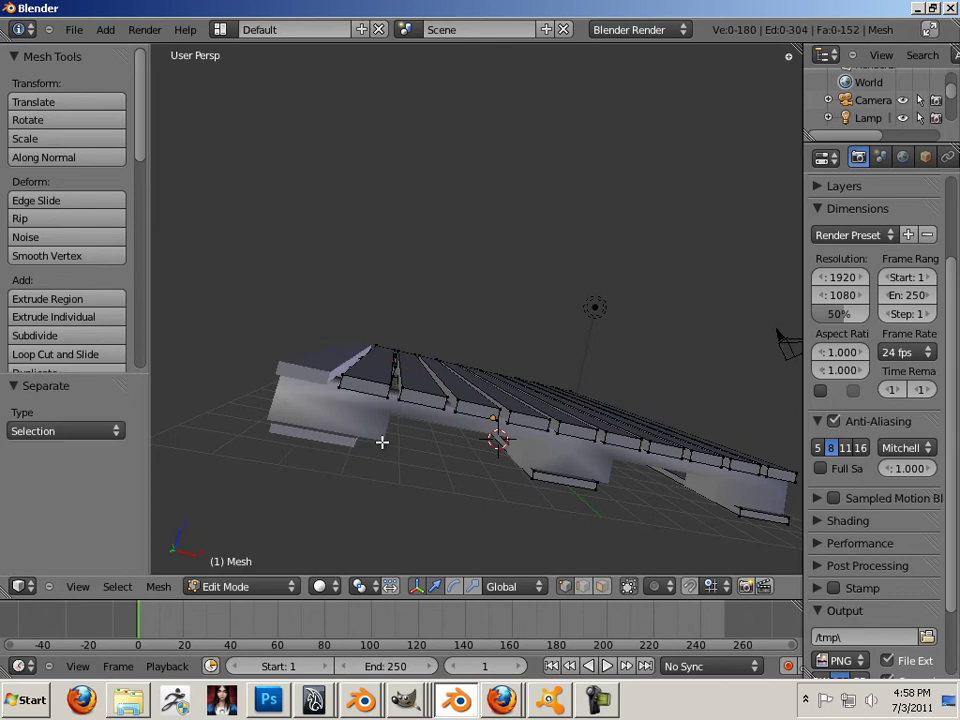
key("Tab")
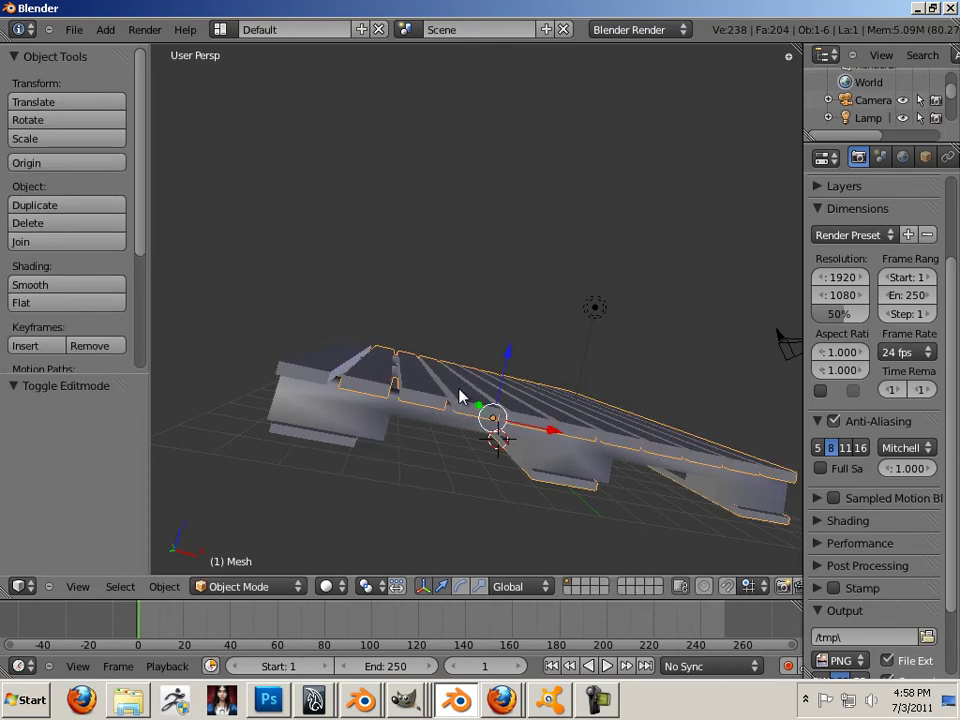
- Raise the upper object along Z and delete it
left_click_drag(508, 371, 550, 257)
key("x")
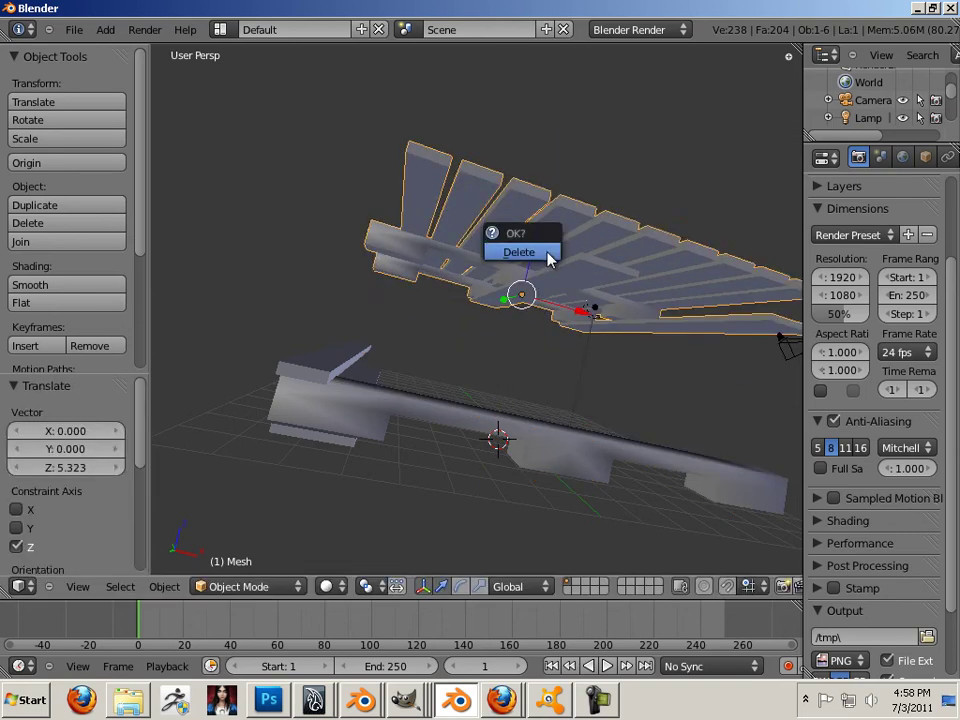
left_click(549, 259)
- Box-select the L-shaped stringer piece and move it 18 units along Y
middle_click_drag(536, 274, 506, 392)
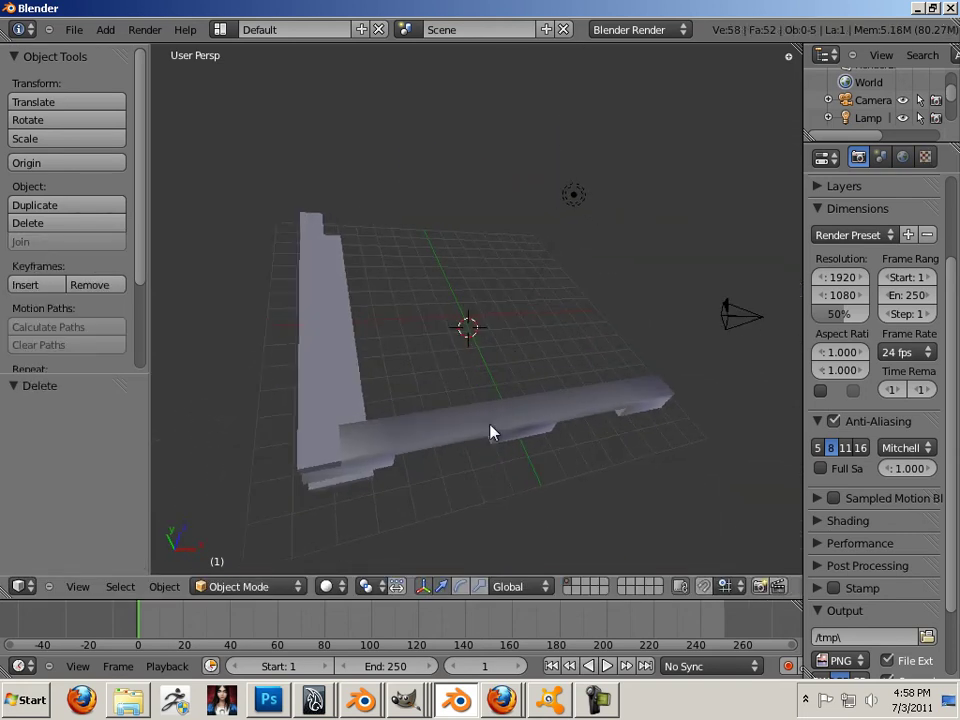
scroll(545, 468, "down", 3)
key("b")
left_click_drag(334, 326, 433, 441)
key("g")
key("y")
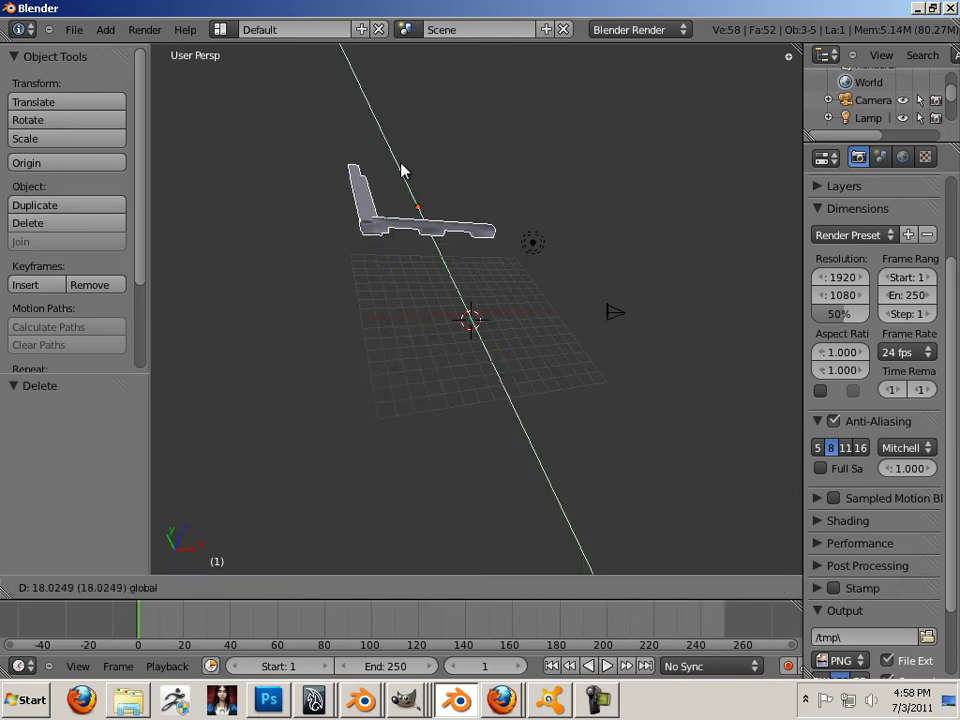
left_click(401, 171)
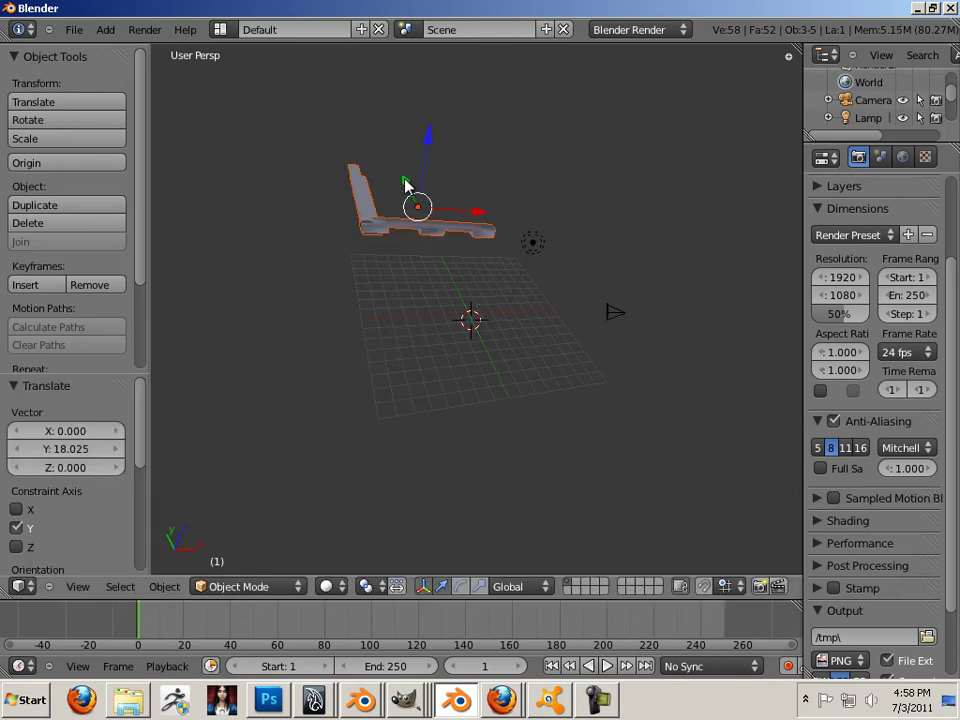
- Duplicate the L piece and place the copy at -18 along Y, adjusting its height in Z
key("shift+d")
right_click(407, 185)
key("g")
key("y")
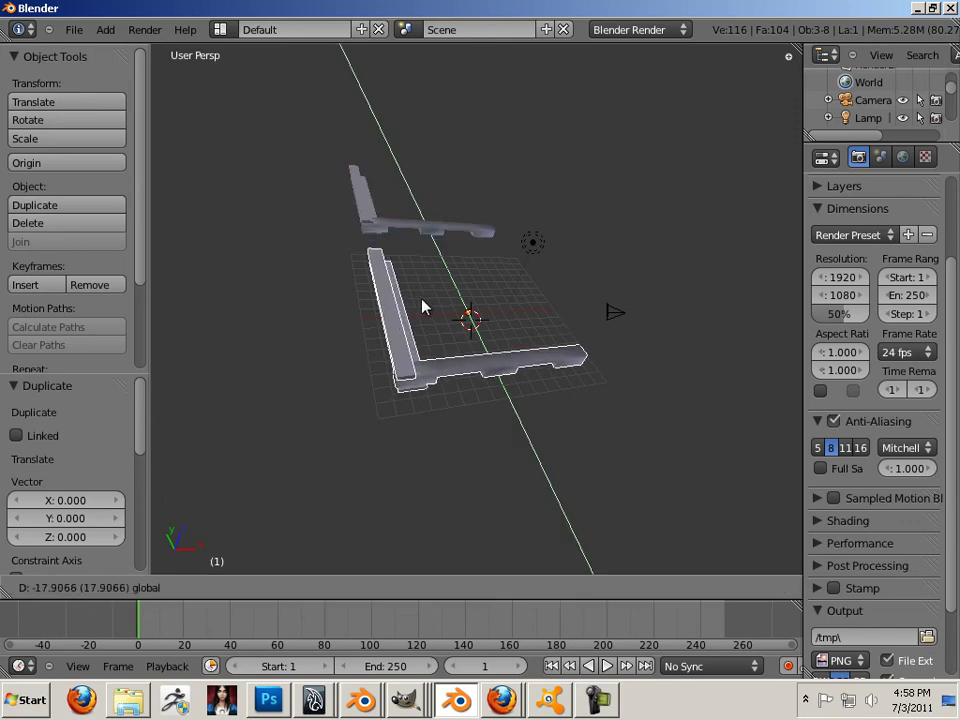
left_click(425, 306)
middle_click_drag(501, 296, 560, 413)
key("g")
key("z")
left_click(455, 335)
- Deselect everything, then select the left and front long brackets
key("a")
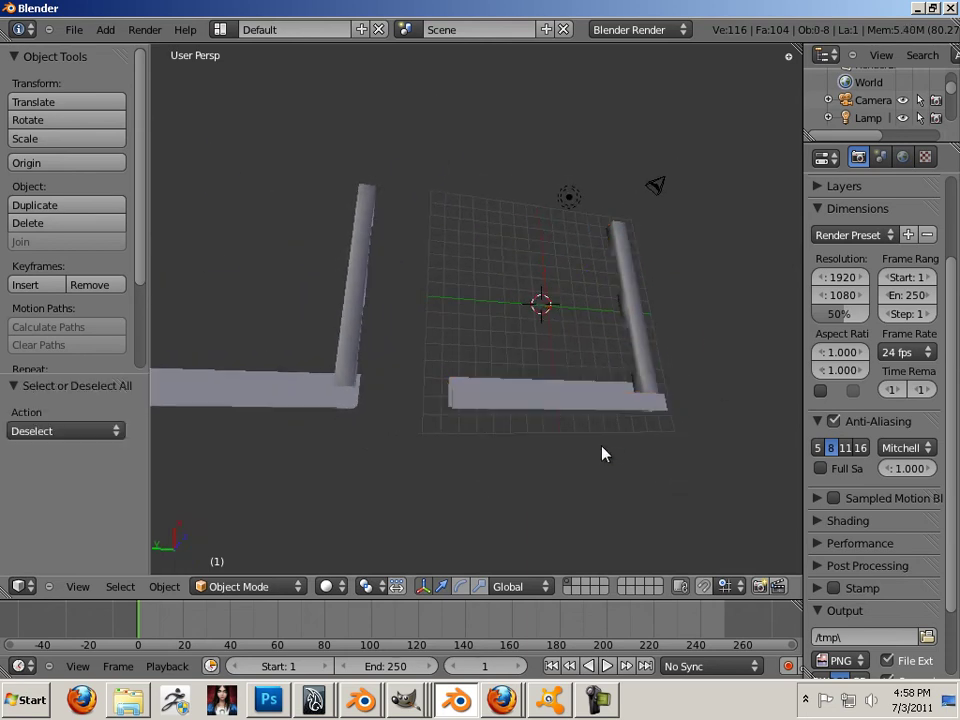
mouse_move(624, 444)
middle_mouse_down()
mouse_move(462, 350)
mouse_move(334, 336)
mouse_move(383, 366)
middle_mouse_up()
right_click(360, 347)
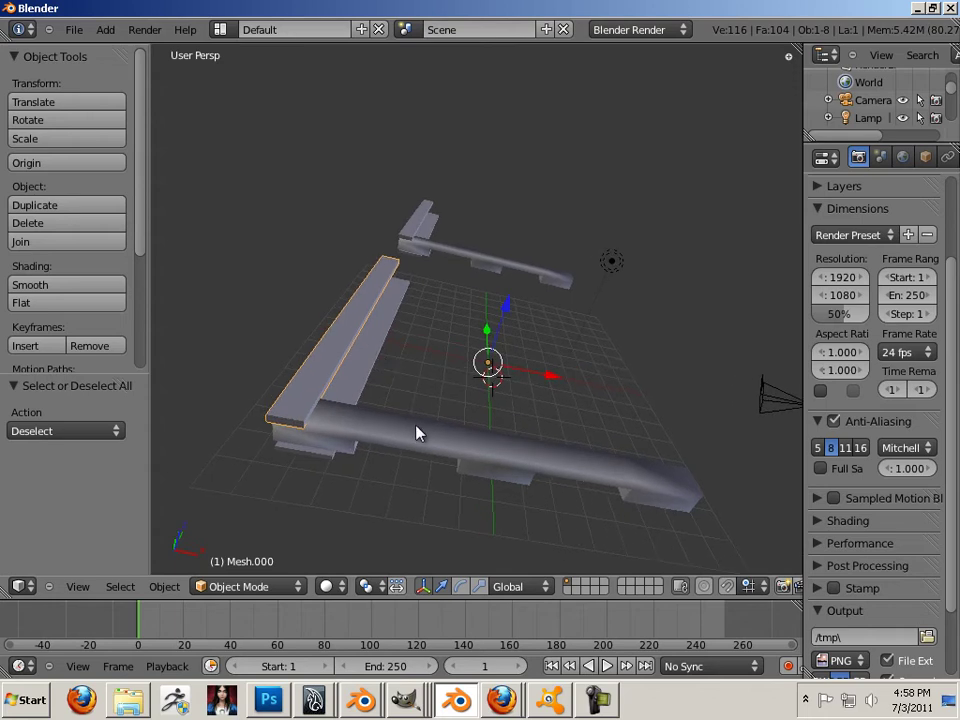
right_click(549, 435)
middle_click_drag(549, 435, 673, 298)
- Delete the back bracket
right_click(677, 261)
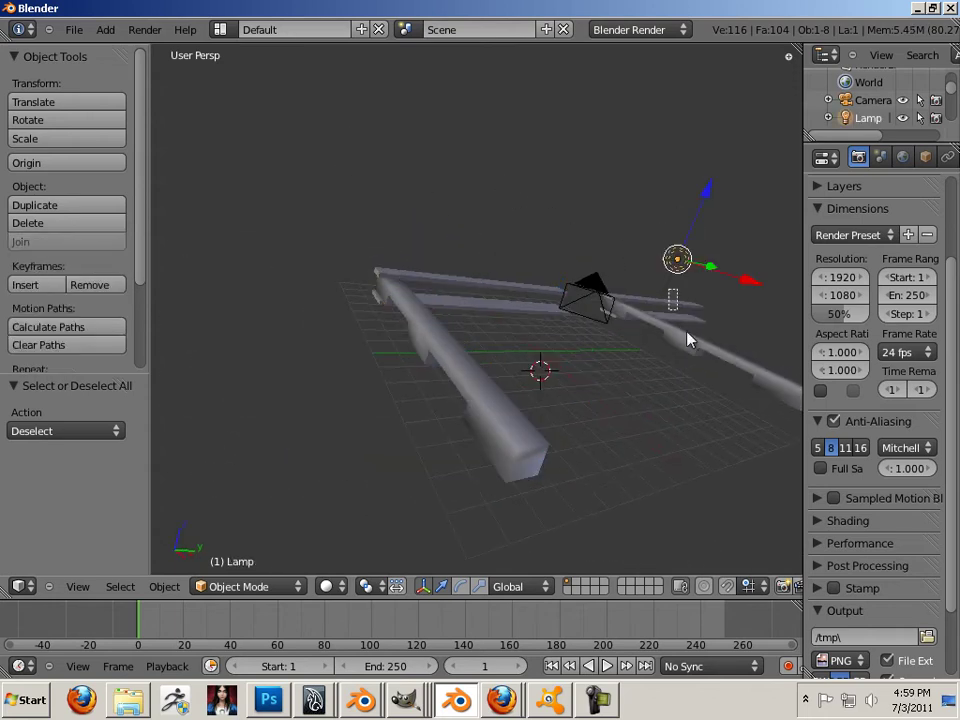
right_click(699, 349, "shift")
key("x")
left_click(697, 350)
- Open the front bracket Mesh.005 in Edit Mode with nothing selected and edge select mode on
middle_click_drag(645, 407, 417, 348)
right_click(598, 384)
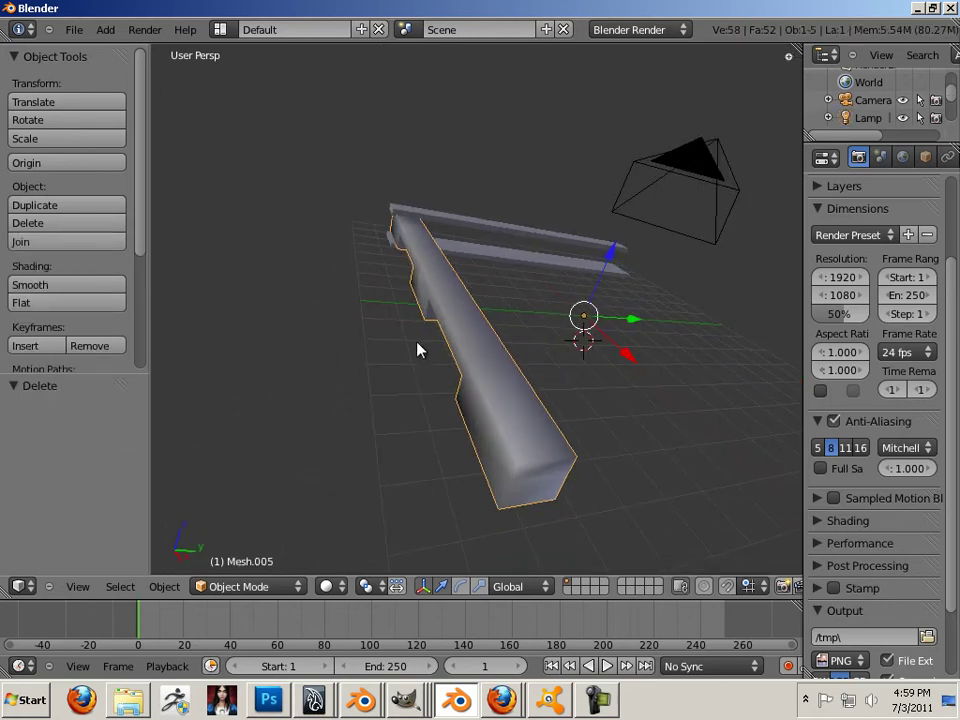
key("Tab")
middle_click_drag(433, 394, 451, 359)
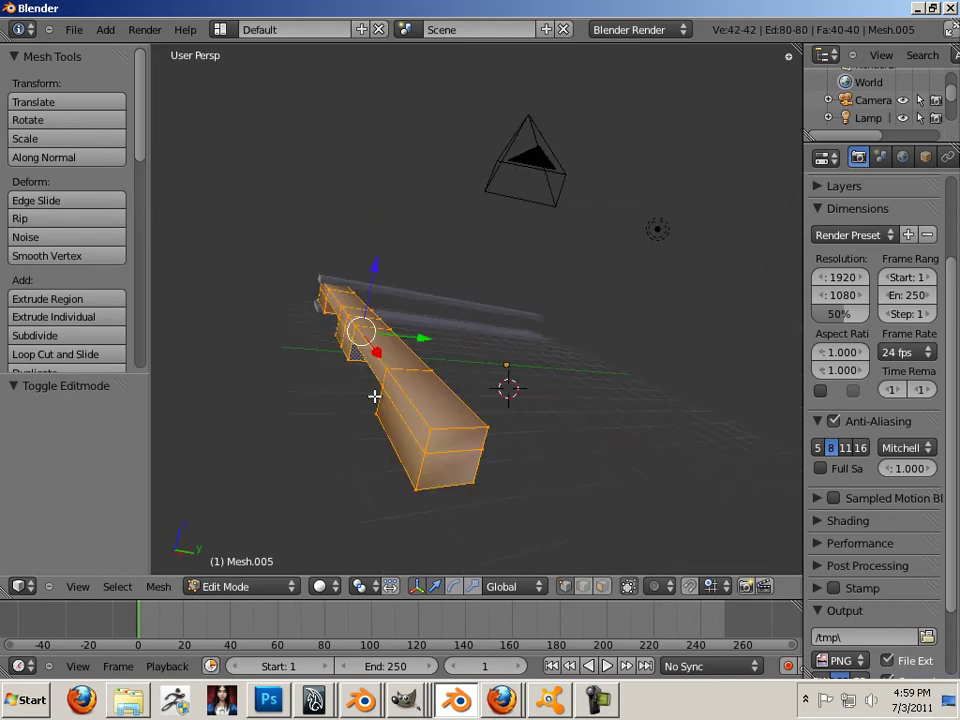
middle_click_drag(331, 400, 428, 306)
key("a")
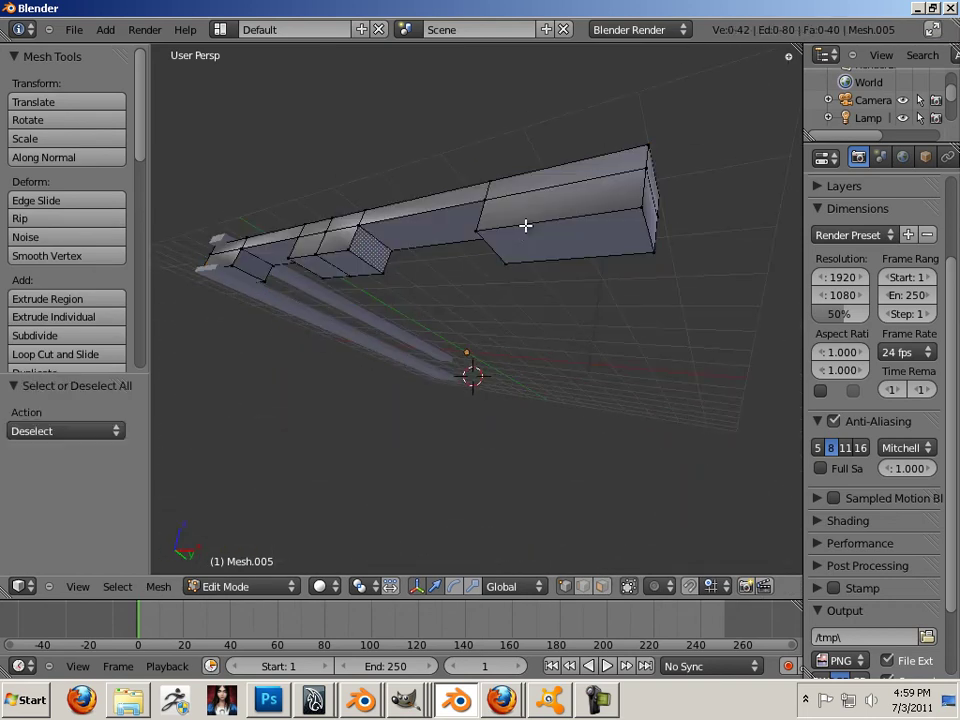
left_click(585, 586)
- Begin selecting seam edges at the beam's right end
right_click(650, 160)
right_click(620, 208, "shift")
middle_click_drag(531, 240, 596, 392)
right_click(538, 374, "shift")
middle_click_drag(538, 374, 490, 370)
scroll(468, 404, "up", 4)
- Restart the seam selection near the beam end and add edges along the beam
right_click(373, 222)
right_click(375, 326, "shift")
middle_click_drag(375, 326, 358, 356)
right_click(360, 345, "shift")
right_click(456, 356, "shift")
right_click(490, 368, "shift")
right_click(514, 392, "shift")
right_click(639, 411, "shift")
middle_click_drag(639, 411, 425, 391)
right_click(330, 379, "shift")
- Add the remaining beam and end-block edges, completing the 17-edge seam chain
middle_click_drag(386, 433, 404, 384)
middle_click_drag(417, 327, 516, 444)
right_click(600, 425, "shift")
right_click(529, 441, "shift")
right_click(537, 436, "shift")
right_click(544, 394, "shift")
middle_click_drag(544, 394, 470, 436)
right_click(441, 416, "shift")
middle_click_drag(225, 386, 437, 416)
right_click(512, 440, "shift")
middle_click_drag(600, 484, 494, 496)
right_click(331, 432, "shift")
middle_click_drag(326, 424, 443, 358)
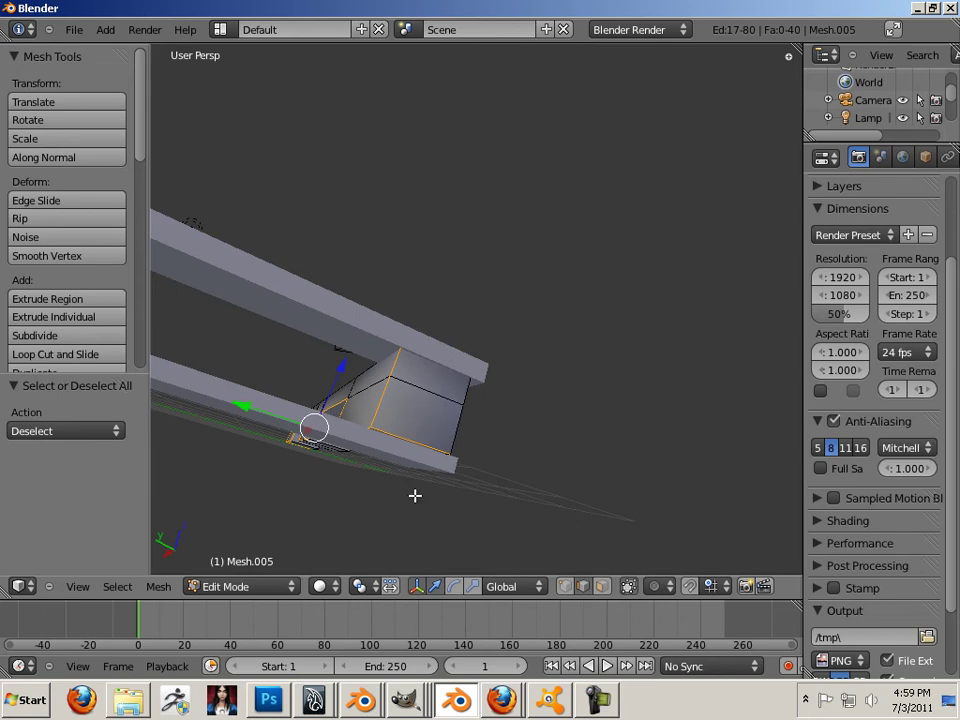
- View the beam in Wireframe shading to check the edge selection, then return to Solid
left_click(360, 586)
left_click(320, 586)
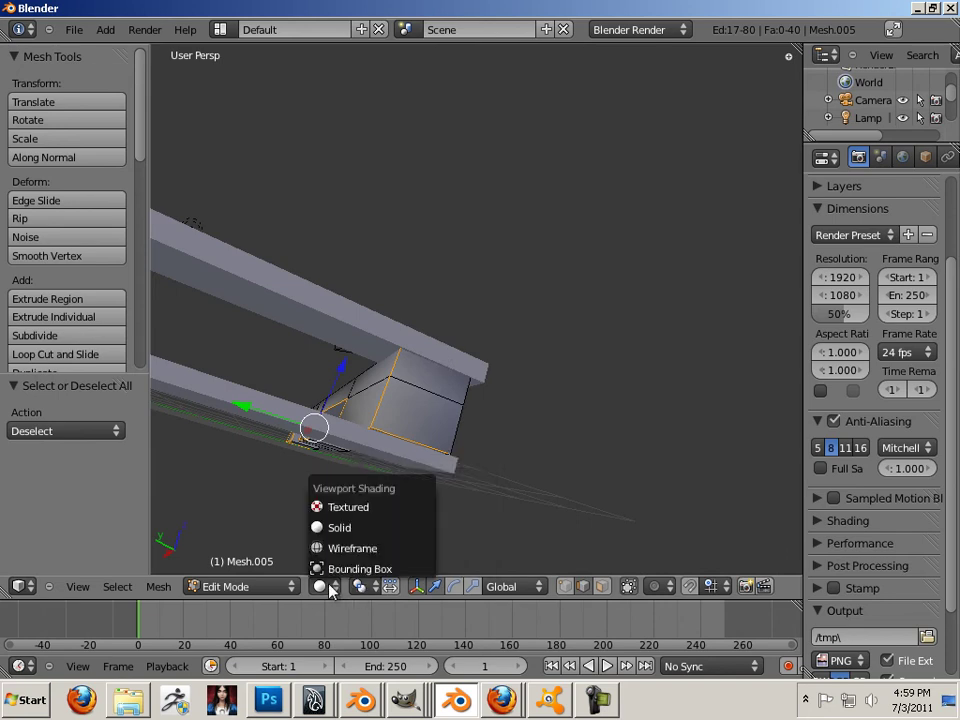
left_click(333, 549)
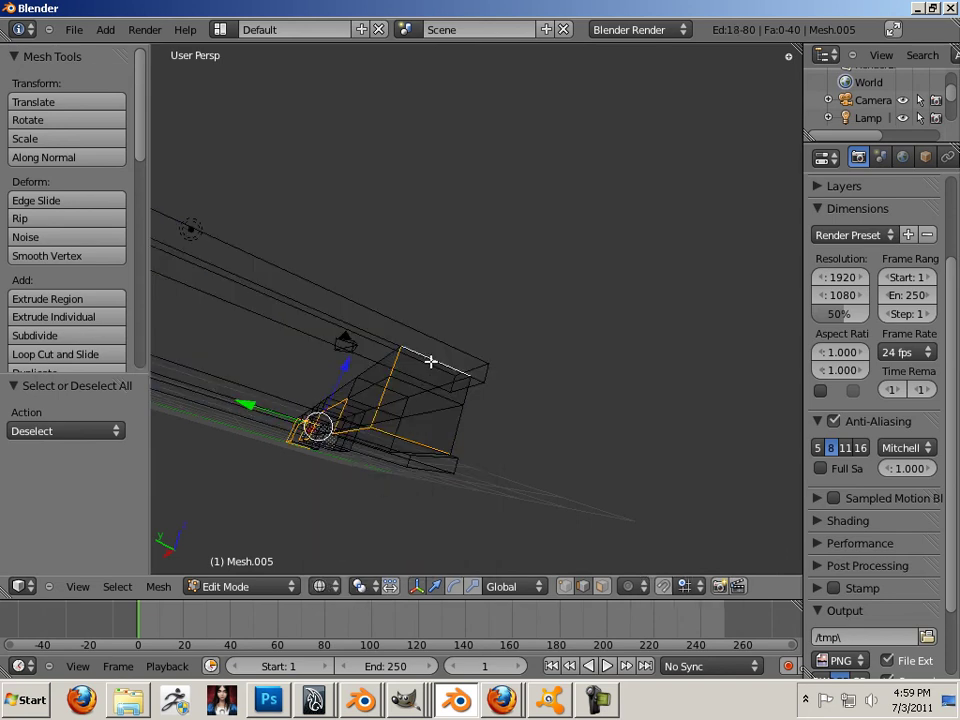
middle_click_drag(431, 362, 566, 426)
left_click(378, 588)
left_click(319, 586)
left_click(330, 525)
middle_click_drag(494, 545, 539, 529)
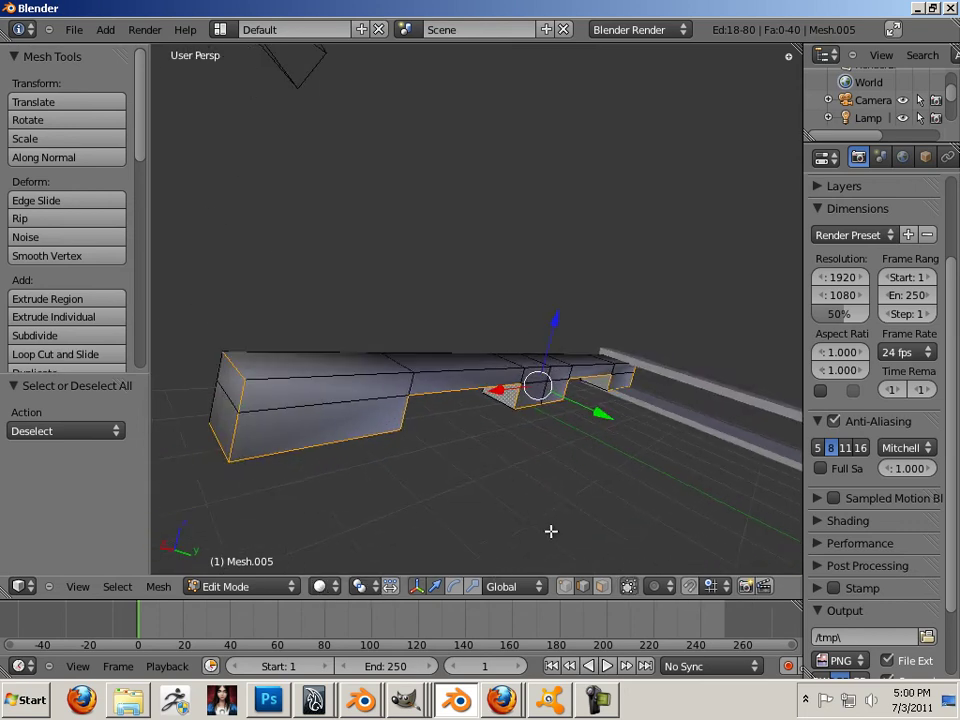
- Flip the beam's normals and mark the selected edges as UV seams
scroll(90, 313, "down", 5)
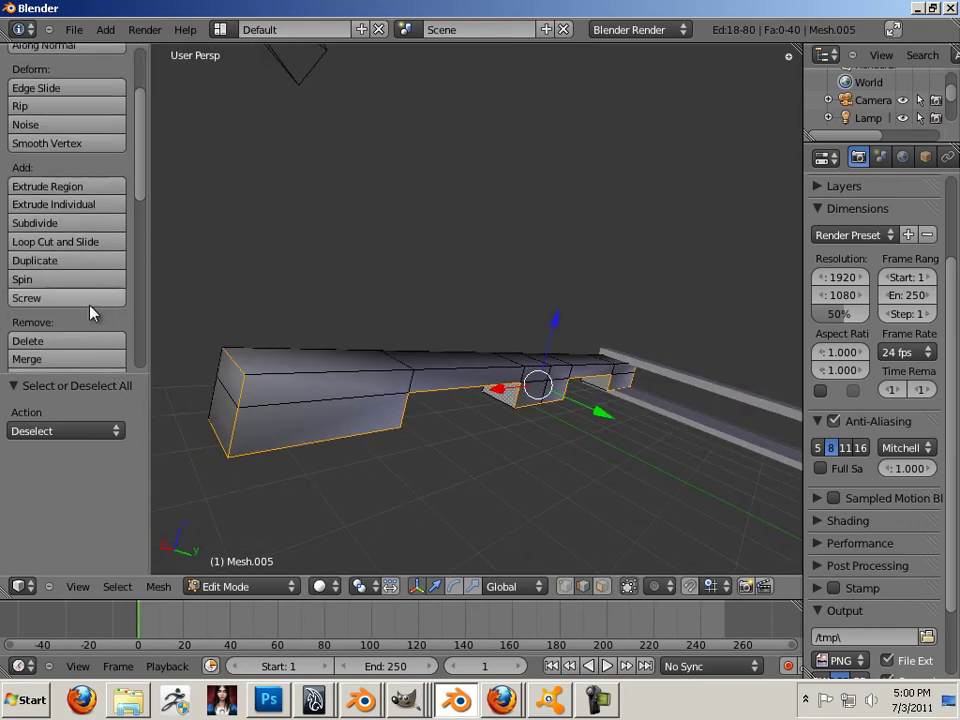
scroll(68, 322, "down", 5)
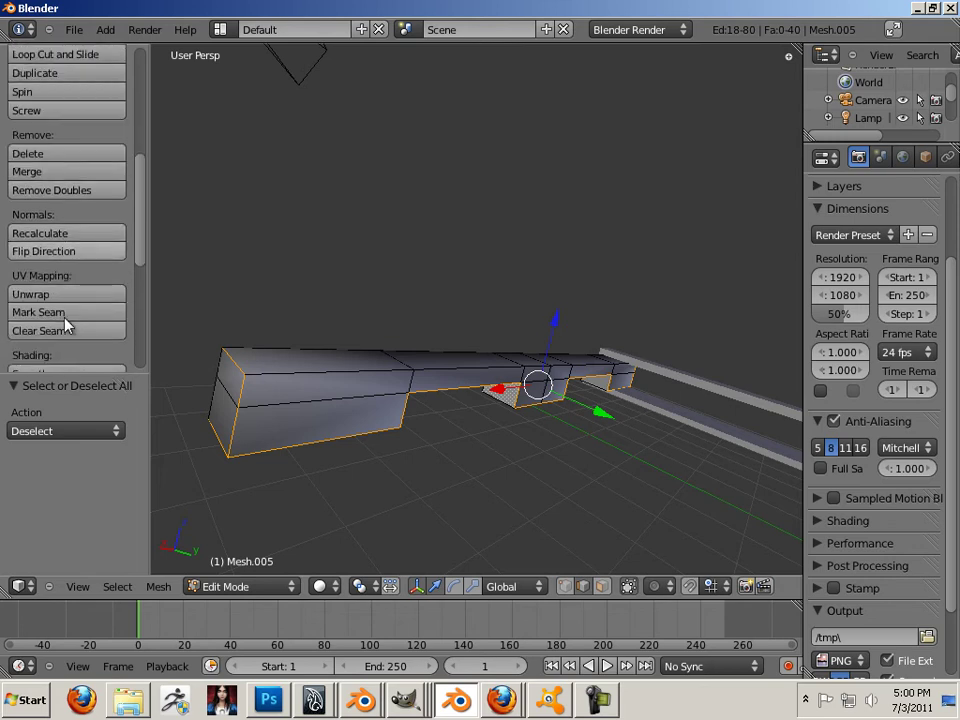
left_click(50, 251)
left_click(70, 312)
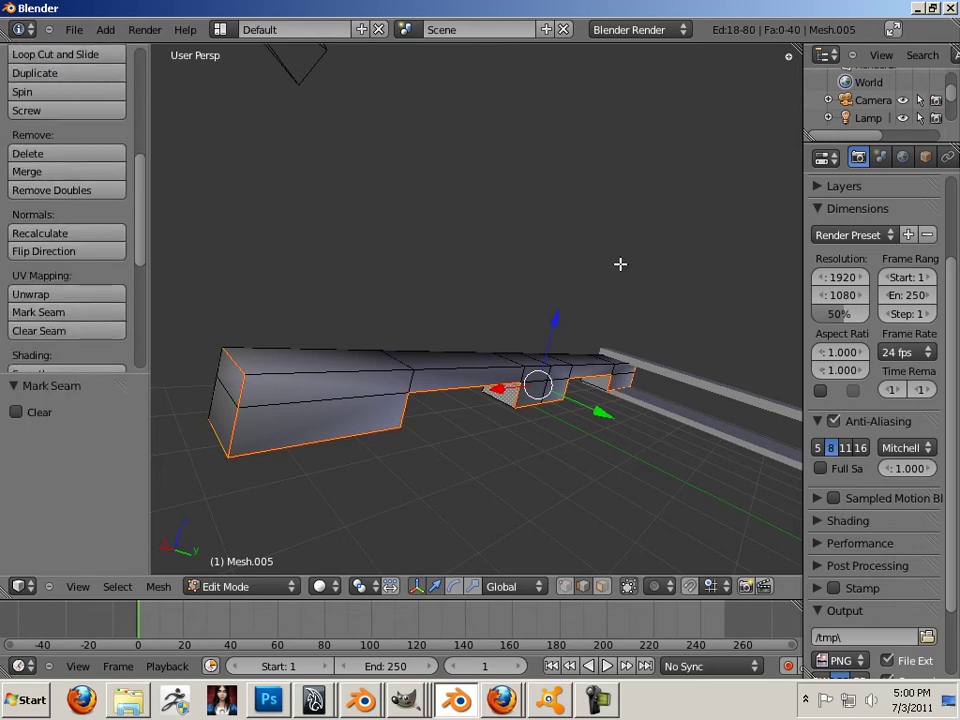
- Split the view vertically and turn the new area into a UV/Image Editor
right_click(536, 42)
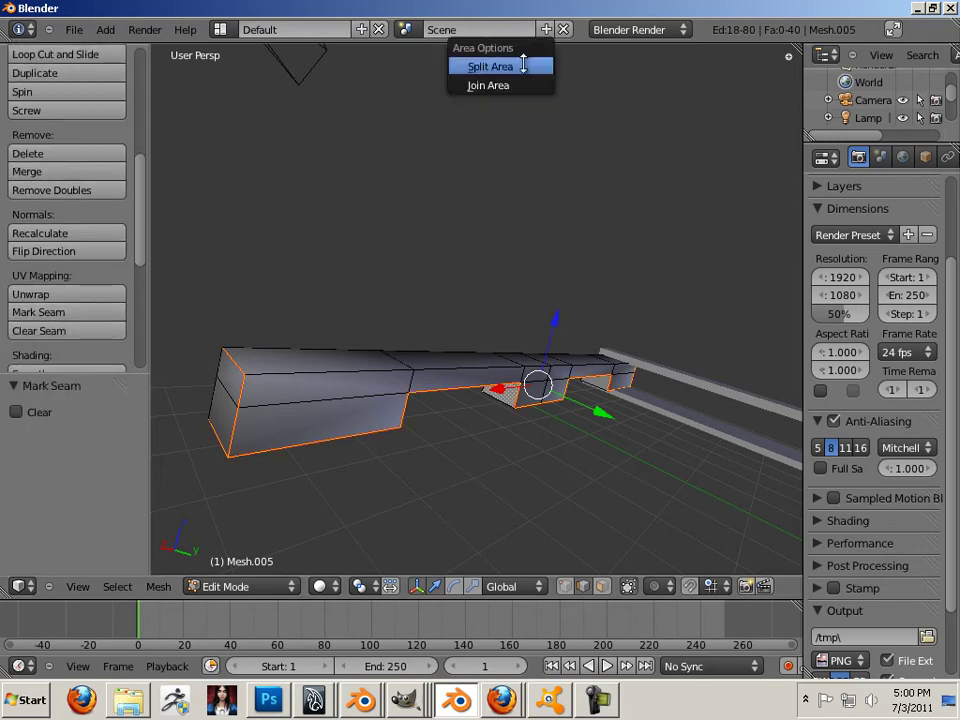
left_click(520, 64)
left_click(506, 107)
left_click(524, 586)
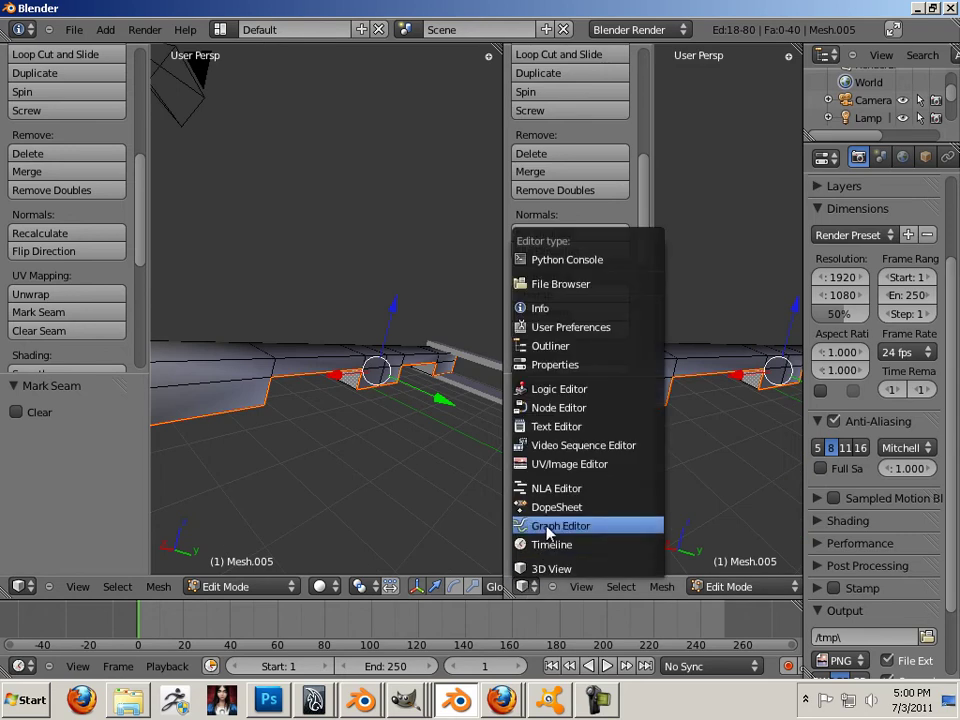
left_click(562, 463)
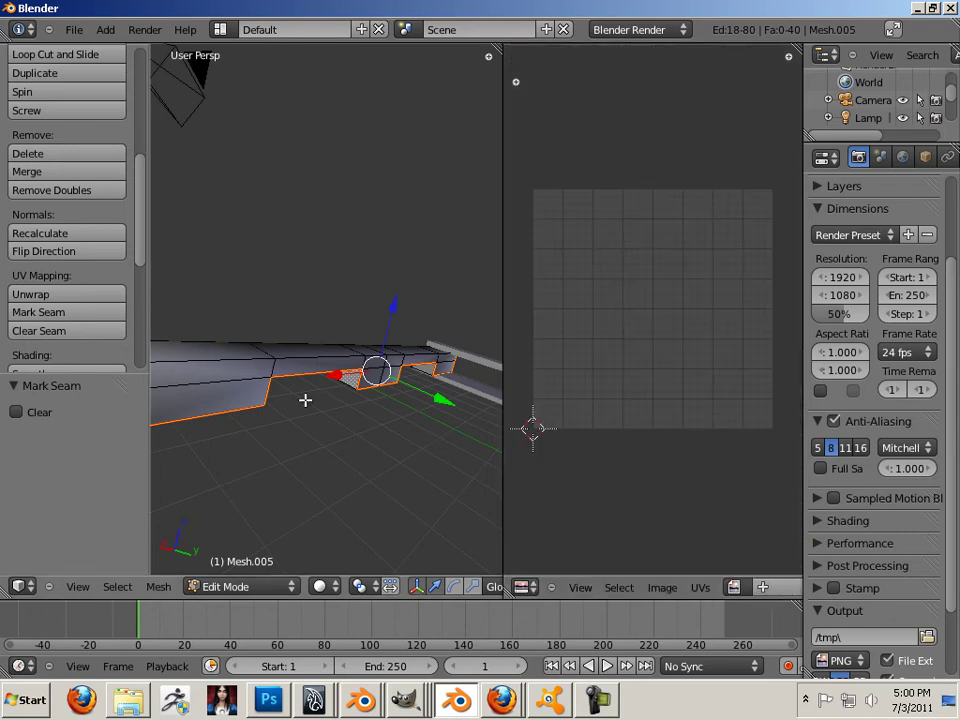
- Select the whole front beam mesh and unwrap it into UV islands
key("l")
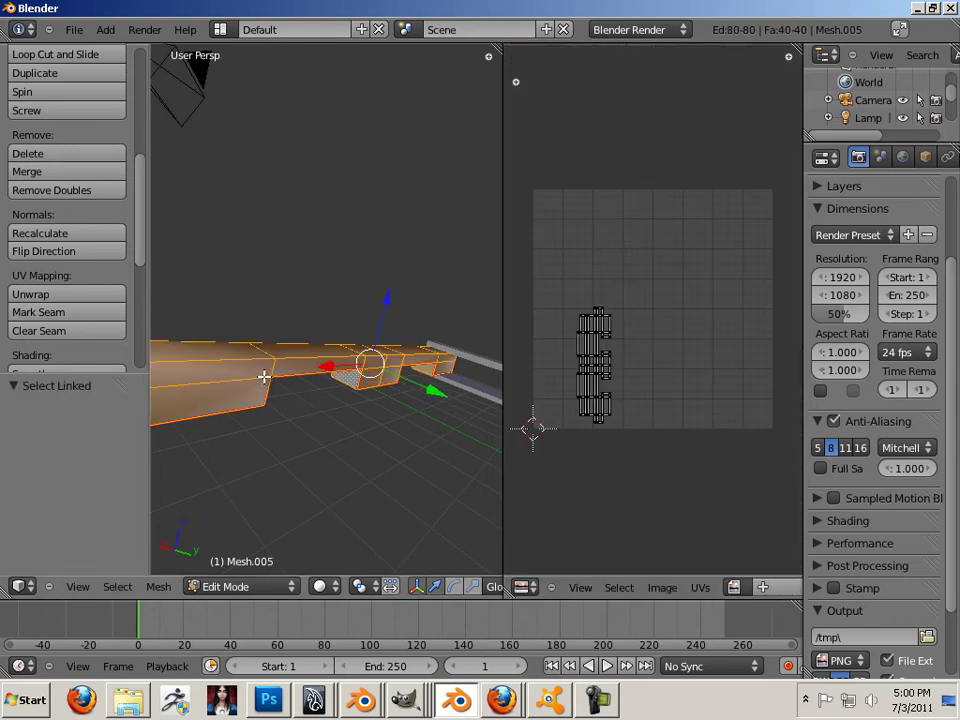
scroll(532, 428, "up", 1)
scroll(557, 405, "up", 1)
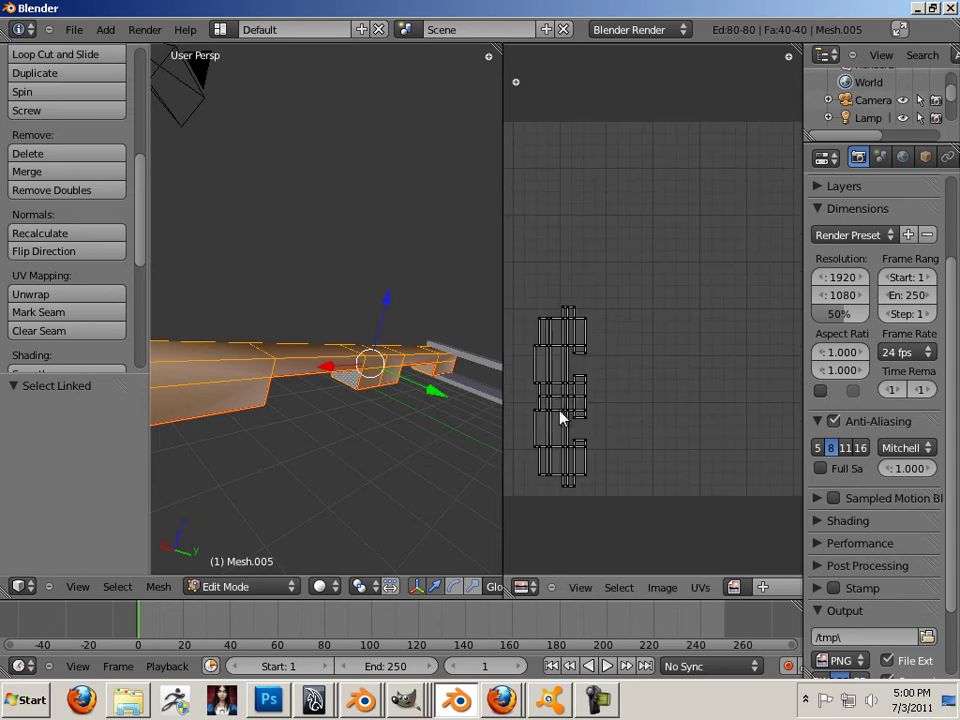
key("u")
left_click(318, 358)
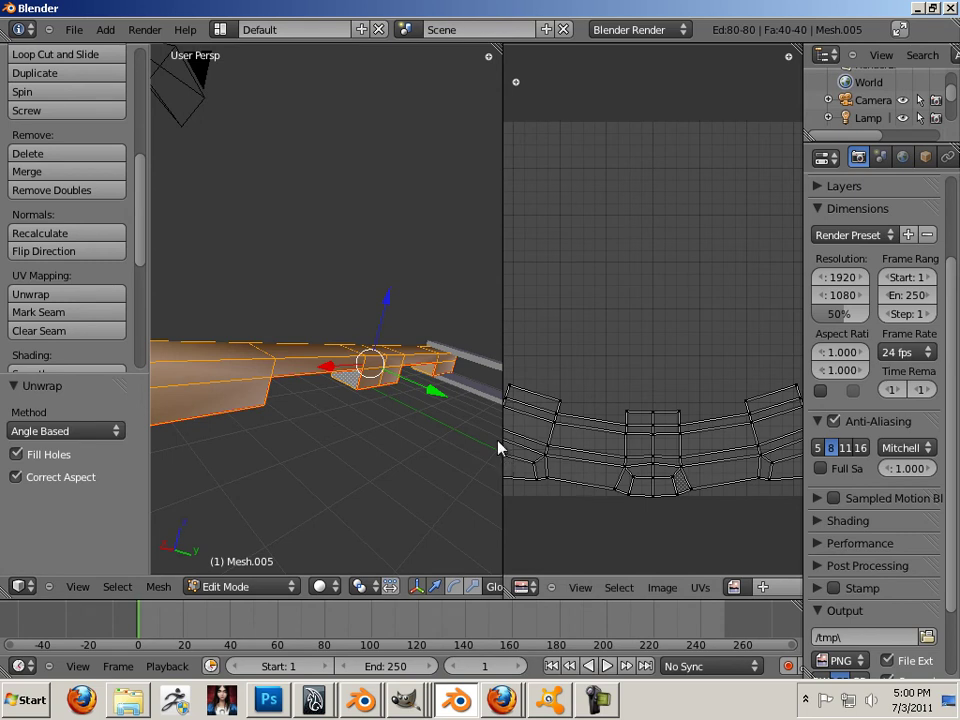
- In edge select mode, mark the hatched face's edges and another vertical edge as seams
right_click(501, 370)
left_click_drag(501, 362, 251, 372)
scroll(485, 476, "up", 3)
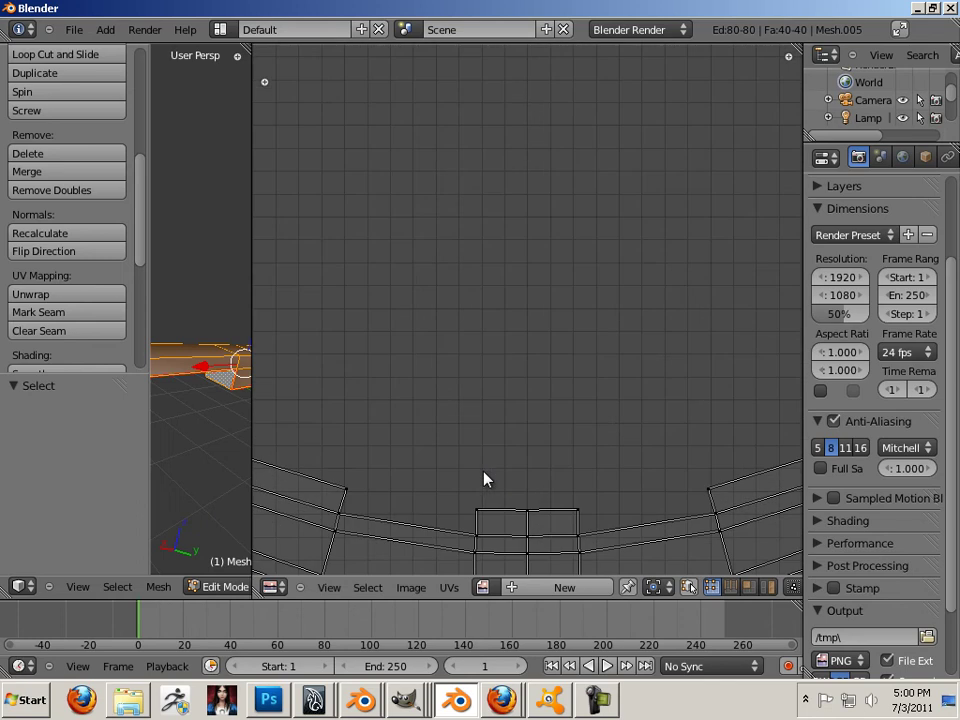
middle_click_drag(510, 493, 512, 242)
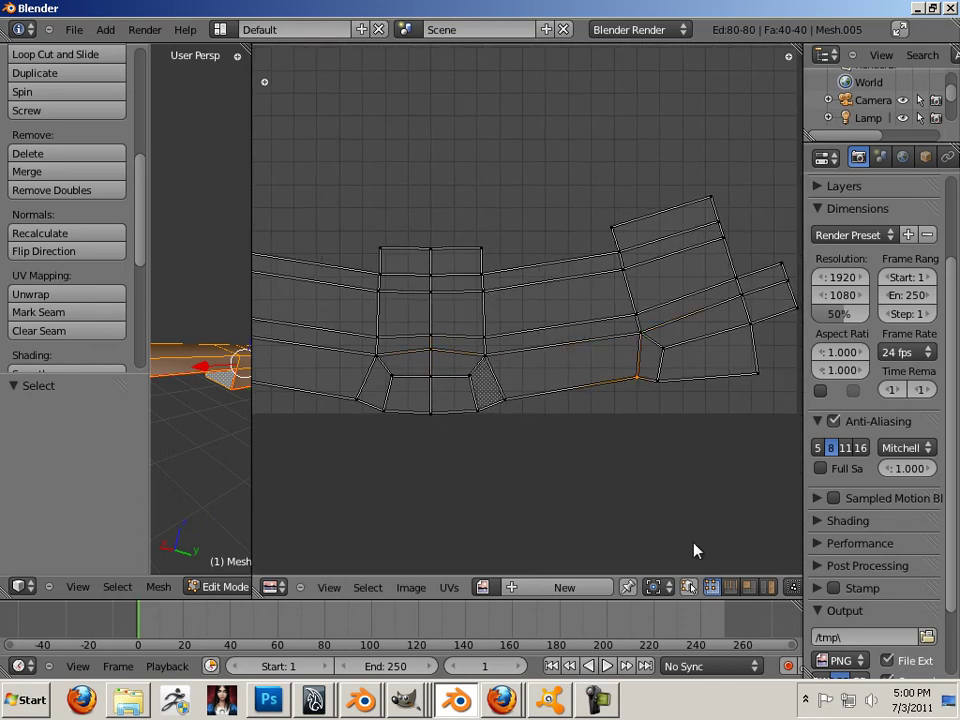
left_click(730, 587)
right_click(643, 366)
right_click(470, 385)
right_click(497, 387)
left_click(38, 312)
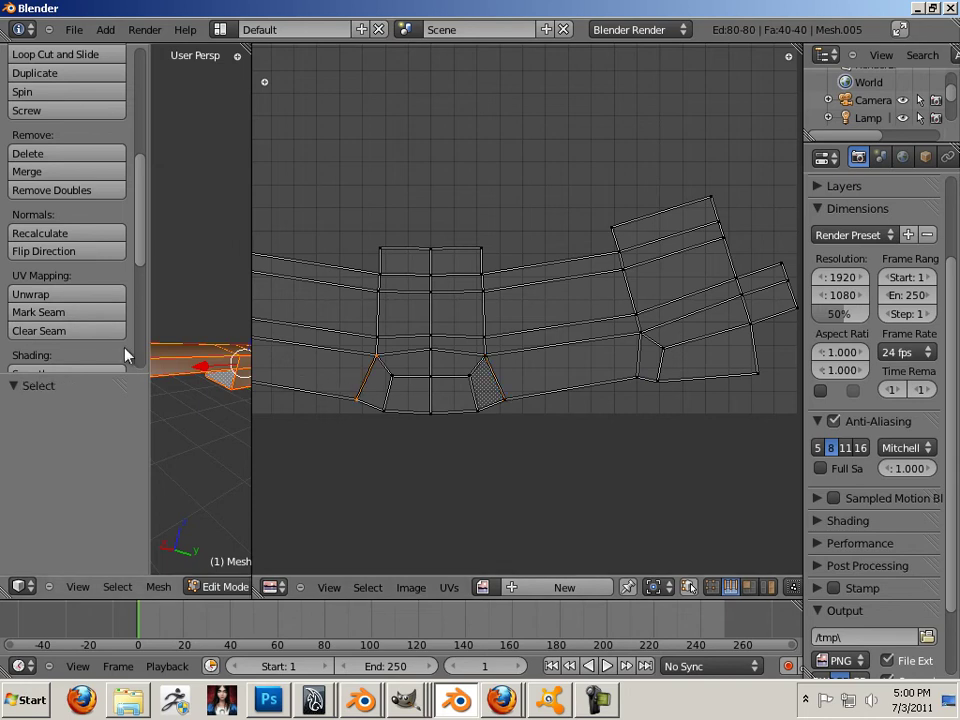
right_click(332, 348)
left_click(40, 312)
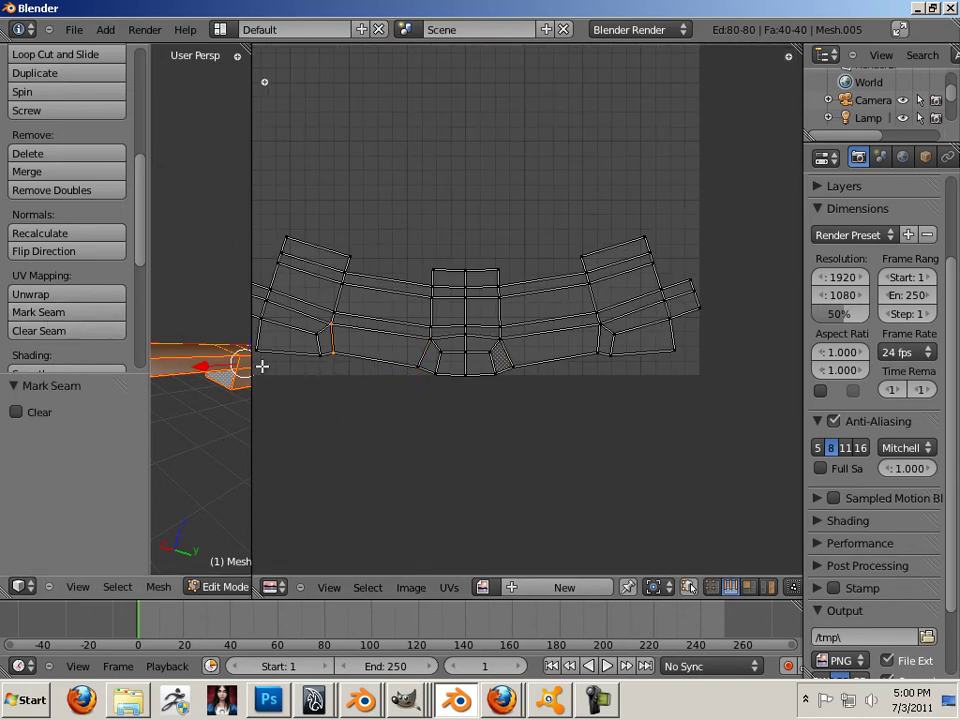
- Select the whole mesh and unwrap it along its seams
key("a")
key("a")
key("a")
key("u")
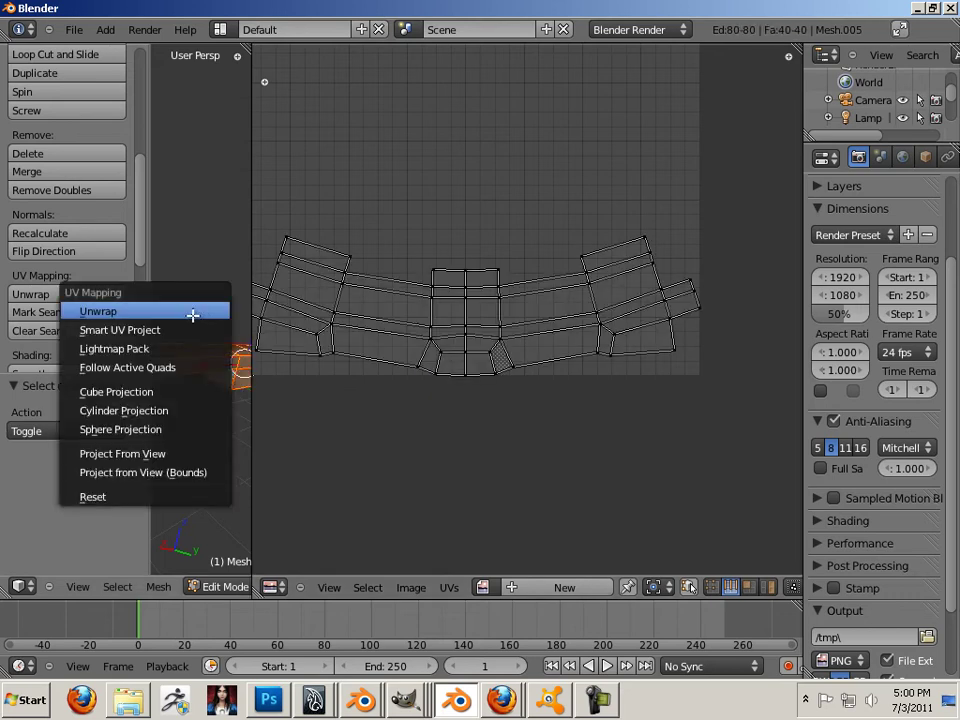
left_click(192, 312)
scroll(462, 356, "down", 2)
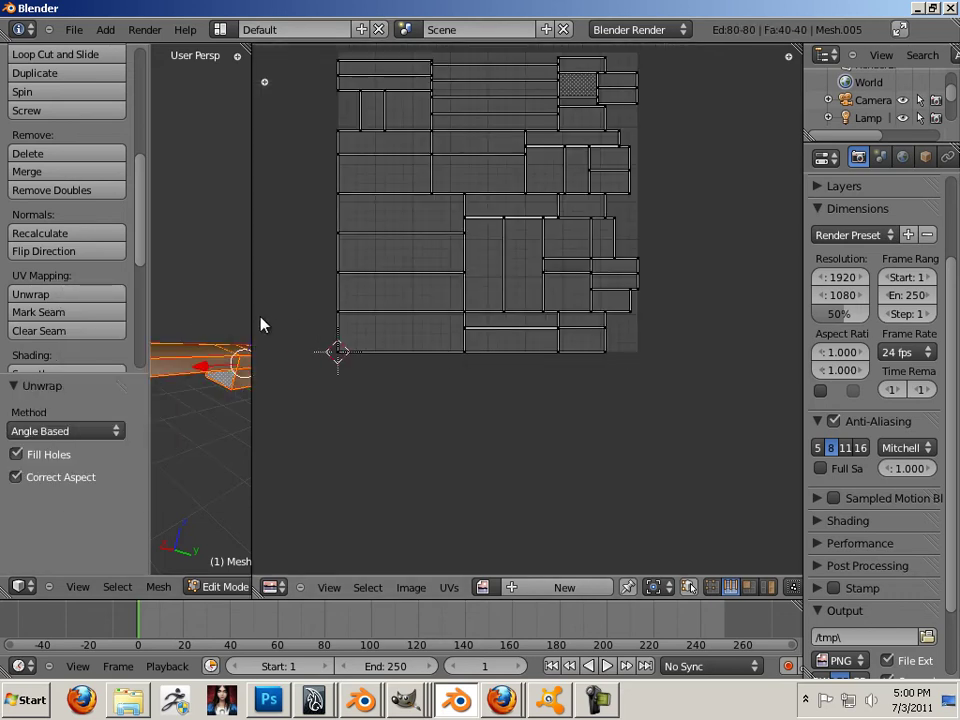
left_click_drag(251, 309, 450, 345)
- Undo the previous unwrap and deselect the whole mesh
key("ctrl+z")
key("ctrl+z")
key("ctrl+shift+z")
key("ctrl+z")
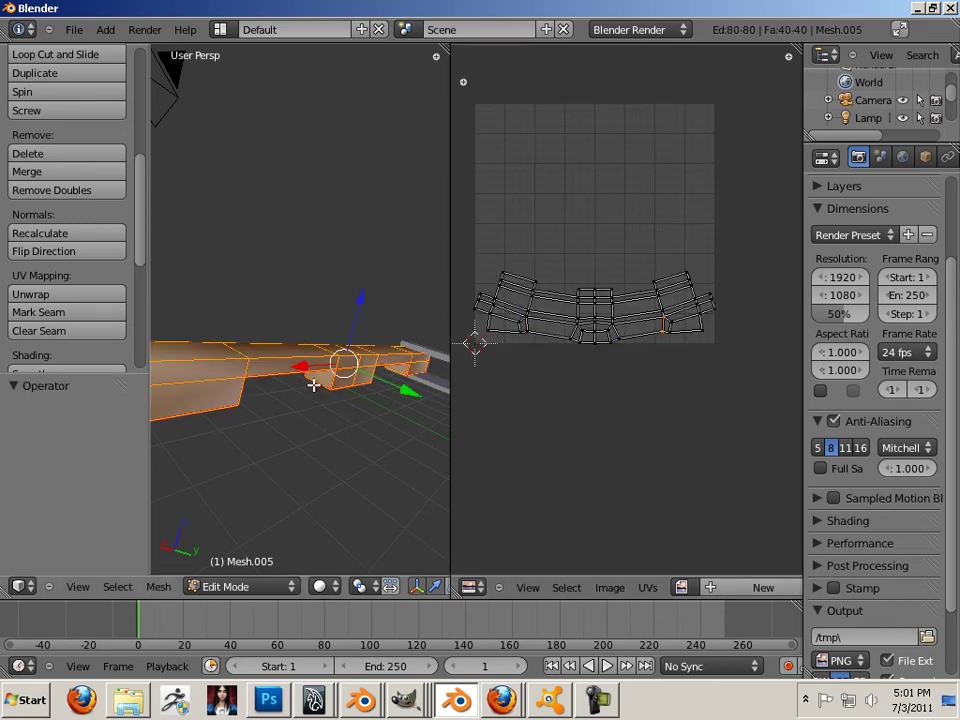
key("a")
middle_click_drag(359, 467, 384, 392)
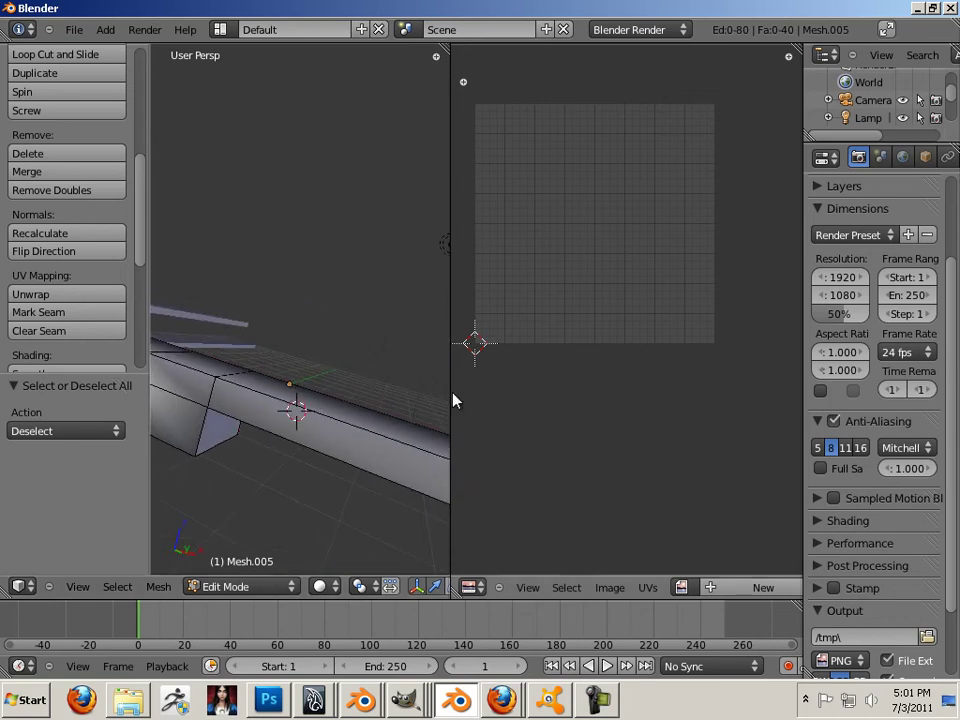
left_click_drag(451, 394, 667, 410)
scroll(570, 415, "down", 4)
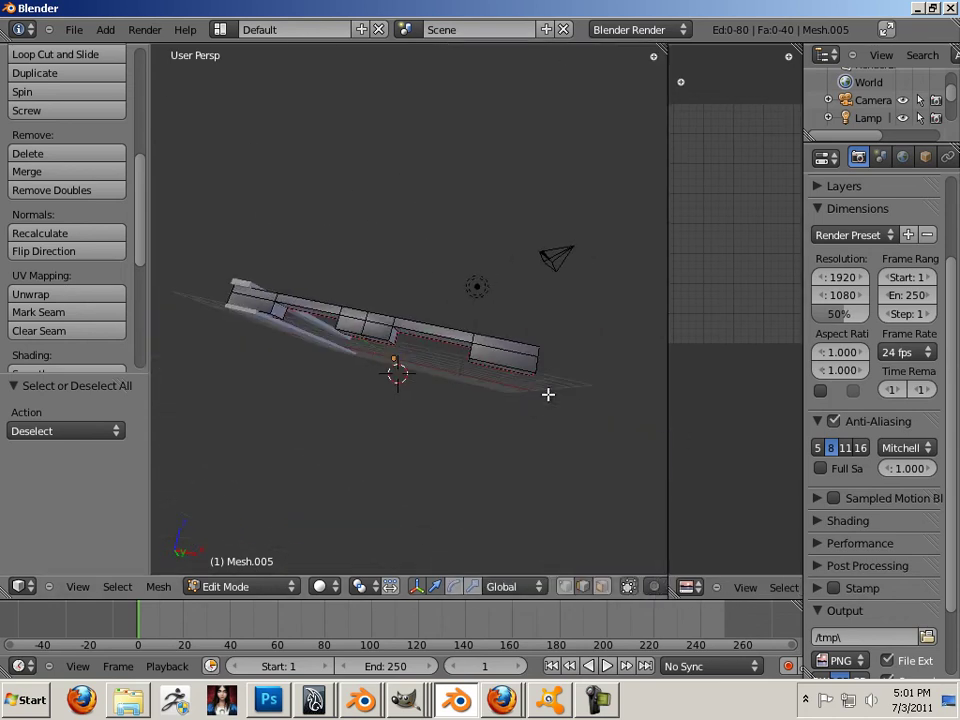
scroll(532, 406, "up", 3)
- Mark eight edges along the board as seams
right_click(527, 389)
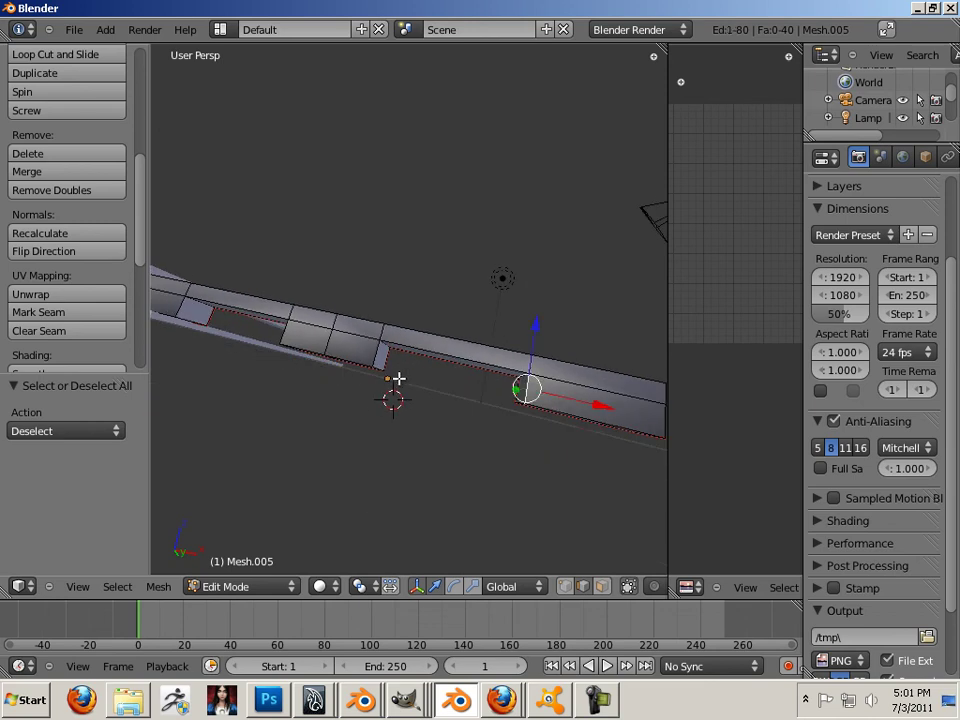
right_click(362, 356, "shift")
middle_click_drag(324, 360, 267, 332)
right_click(440, 384, "shift")
right_click(267, 332, "shift")
middle_click_drag(291, 386, 421, 330)
right_click(274, 306, "shift")
middle_click_drag(557, 379, 431, 296)
right_click(431, 296, "shift")
middle_click_drag(512, 328, 437, 375)
right_click(426, 380, "shift")
left_click(71, 317)
- Select all and re-unwrap the mesh into straight rectangular UV pieces
middle_click_drag(380, 390, 407, 384)
key("a")
key("a")
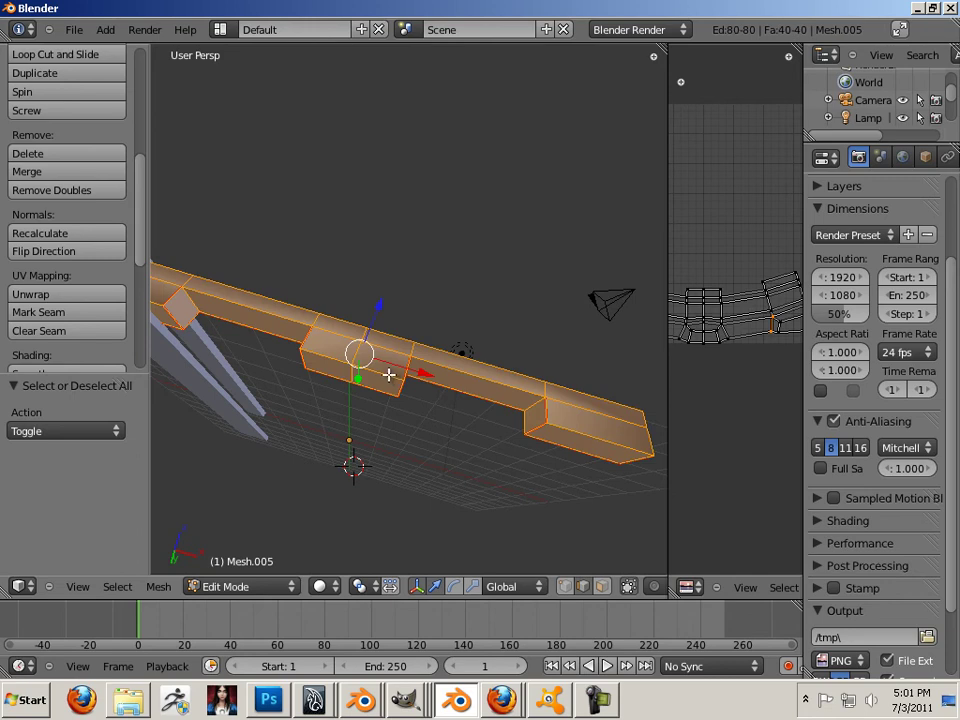
key("u")
left_click(388, 375)
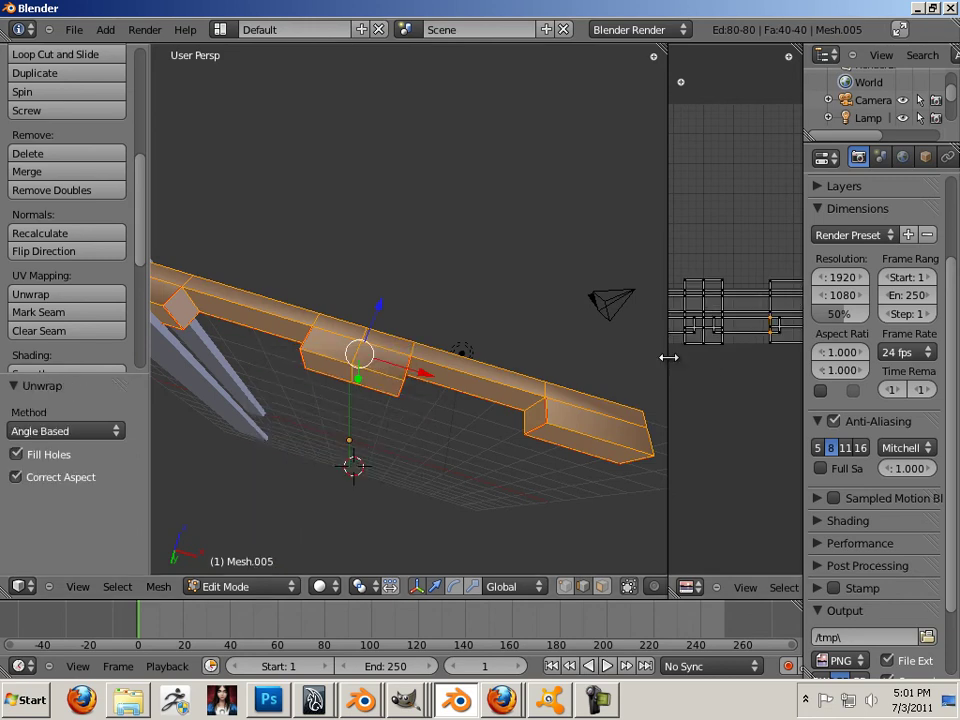
left_click_drag(668, 357, 384, 357)
- Select an edge on the board and turn on UV–mesh selection sync
scroll(505, 380, "up", 4)
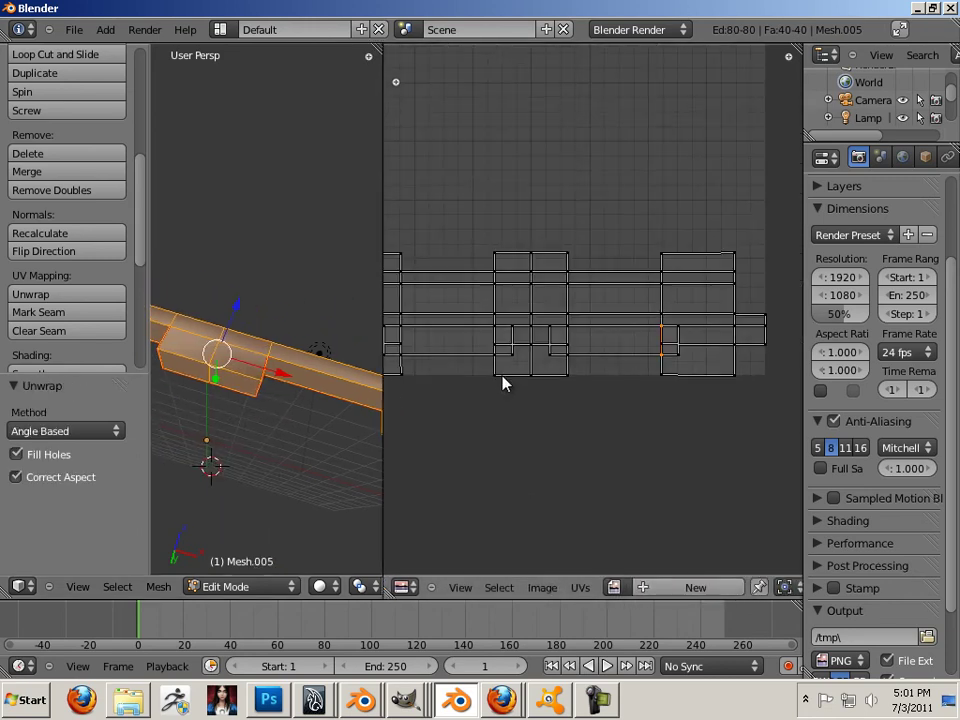
right_click_drag(591, 332, 591, 349)
right_click(585, 358)
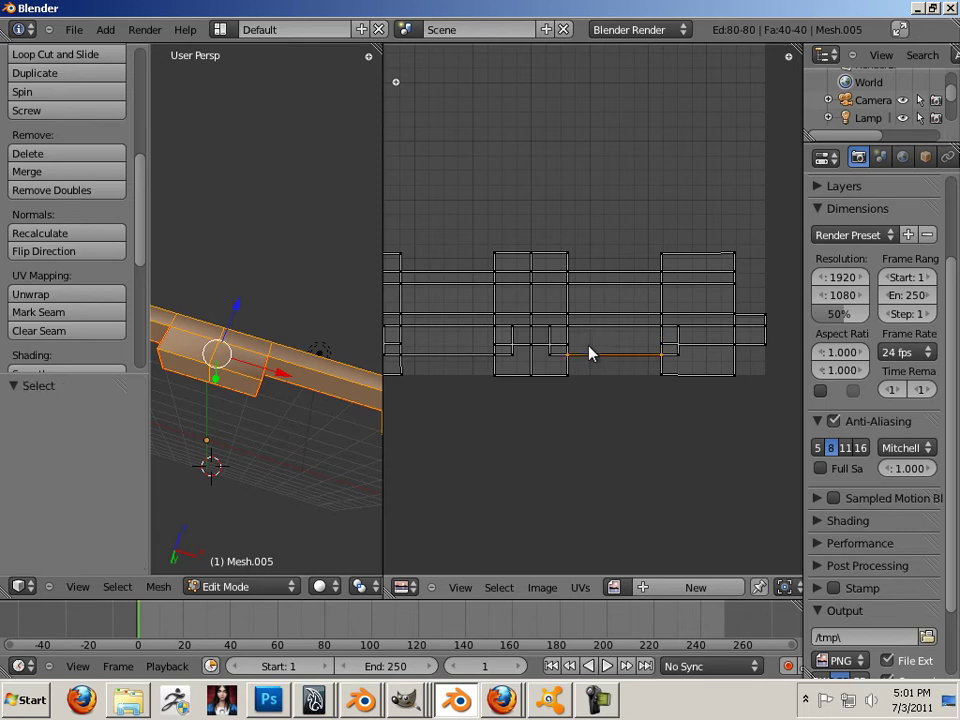
scroll(585, 352, "up", 3)
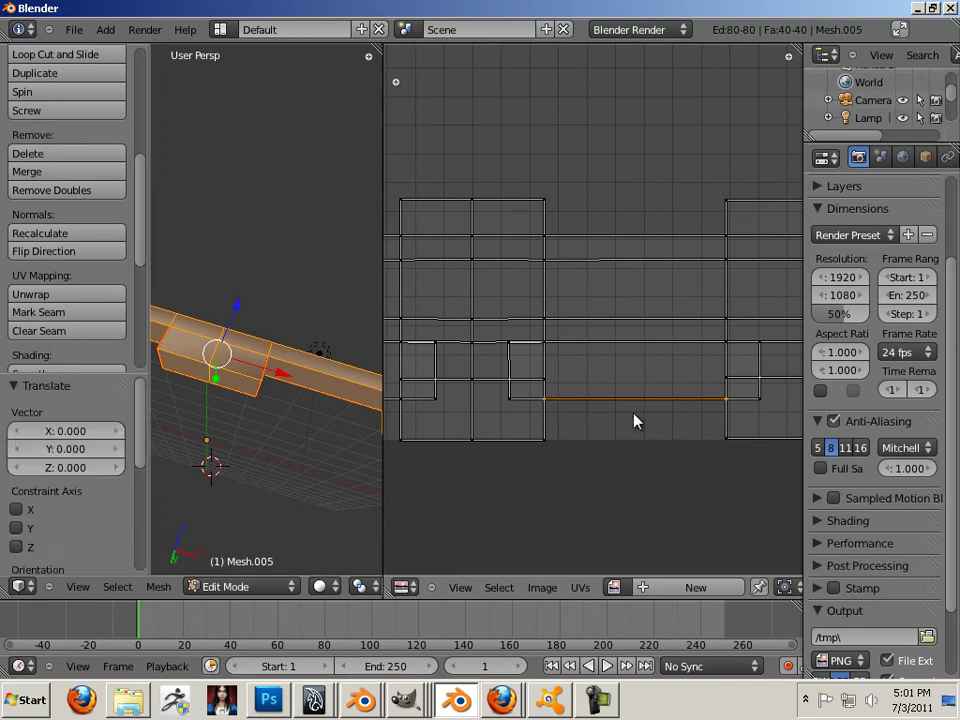
middle_click_drag(304, 435, 234, 420)
key("a")
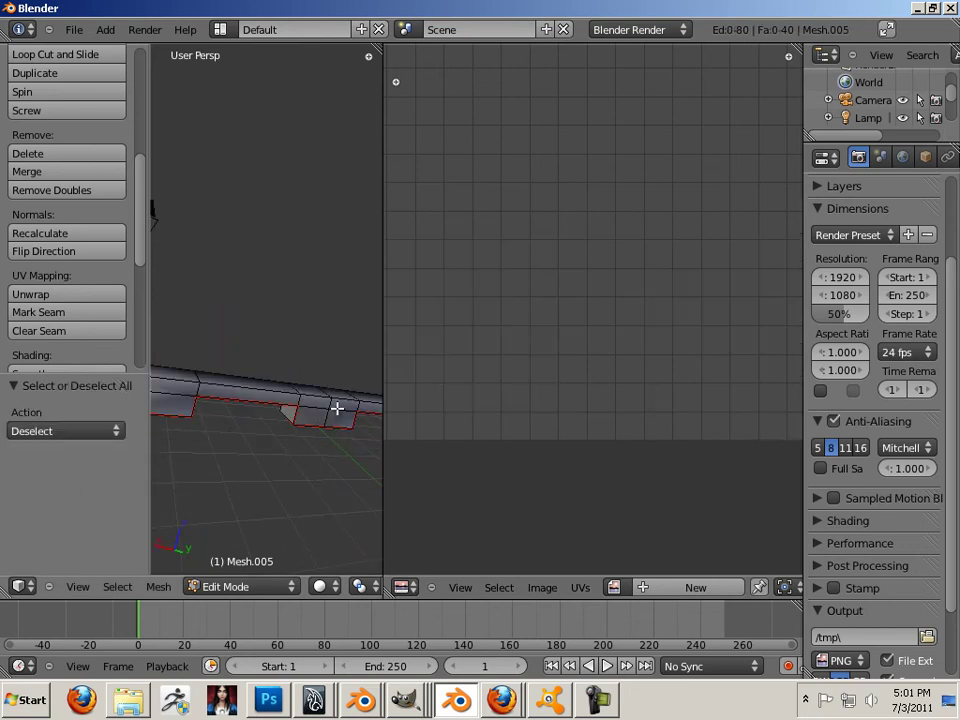
right_click(313, 408)
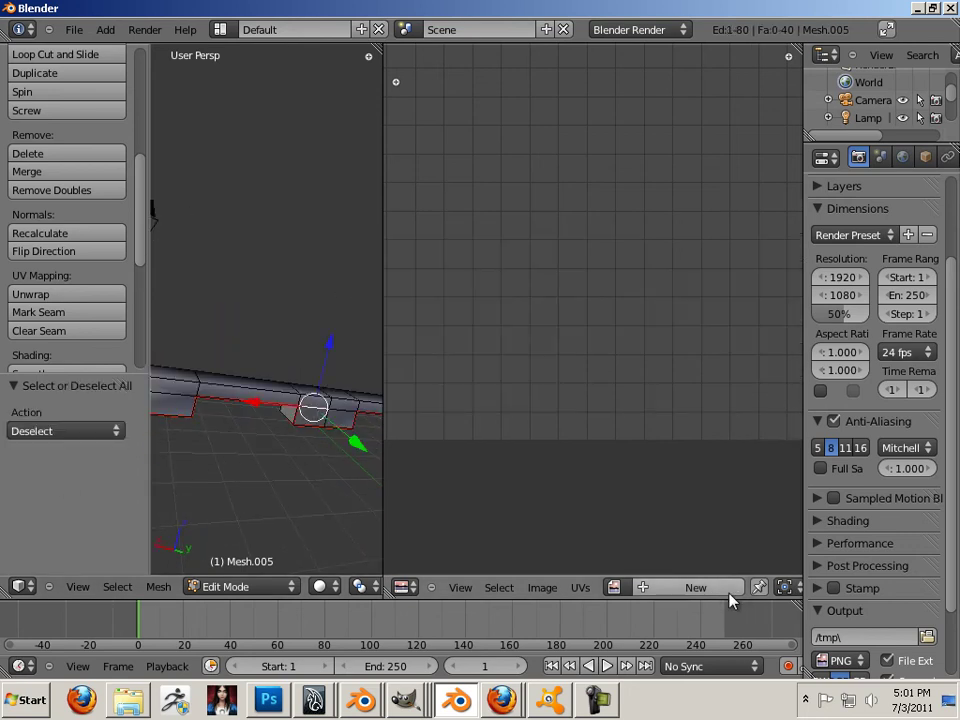
left_click_drag(381, 474, 210, 472)
left_click(647, 588)
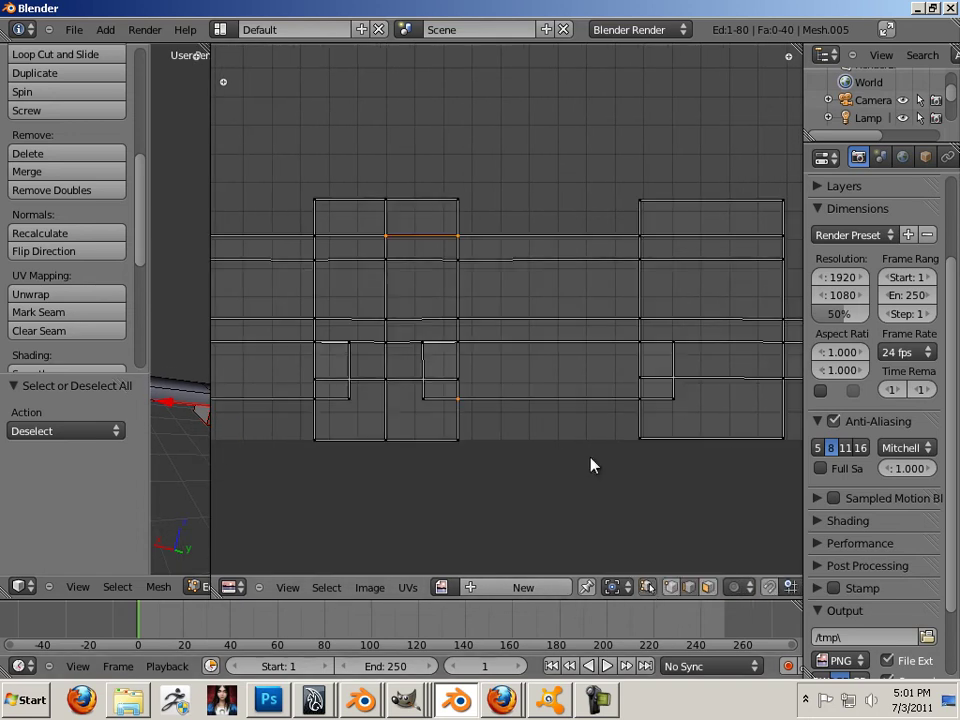
- Move the long middle UV edge along the X axis
right_click(529, 362)
left_click_drag(222, 367, 645, 400)
middle_click_drag(493, 450, 670, 528)
key("g")
key("x")
left_click(461, 386)
- Mark the selected edge and the strip's left edge as seams, then re-unwrap the mesh
middle_click_drag(461, 386, 407, 428)
scroll(407, 428, "up", 5)
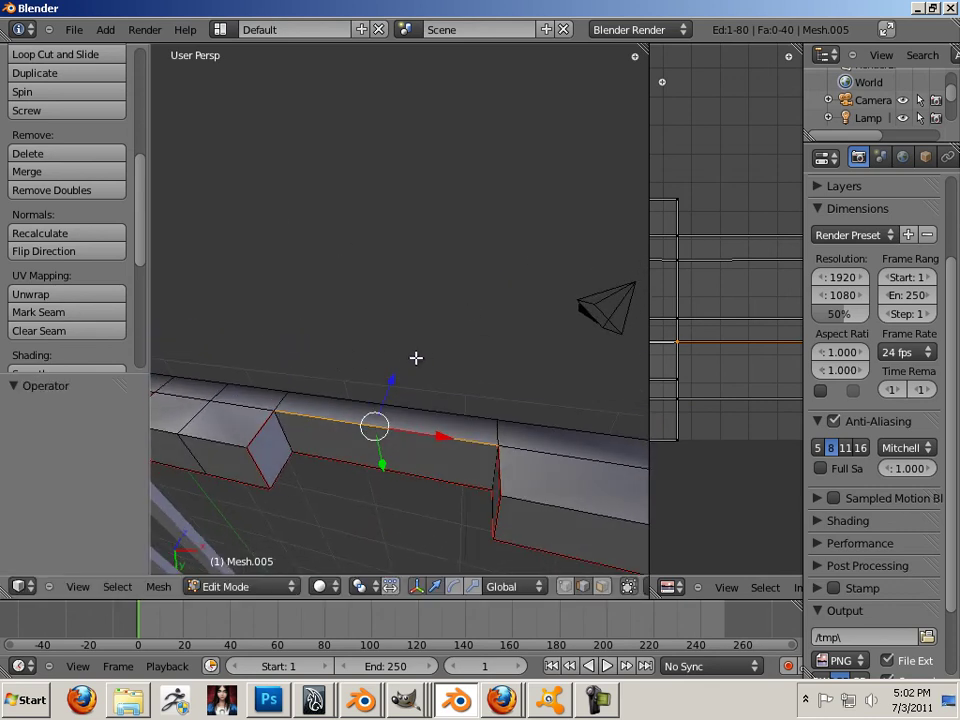
left_click(75, 313)
middle_click_drag(355, 345, 303, 343)
scroll(303, 343, "down", 2)
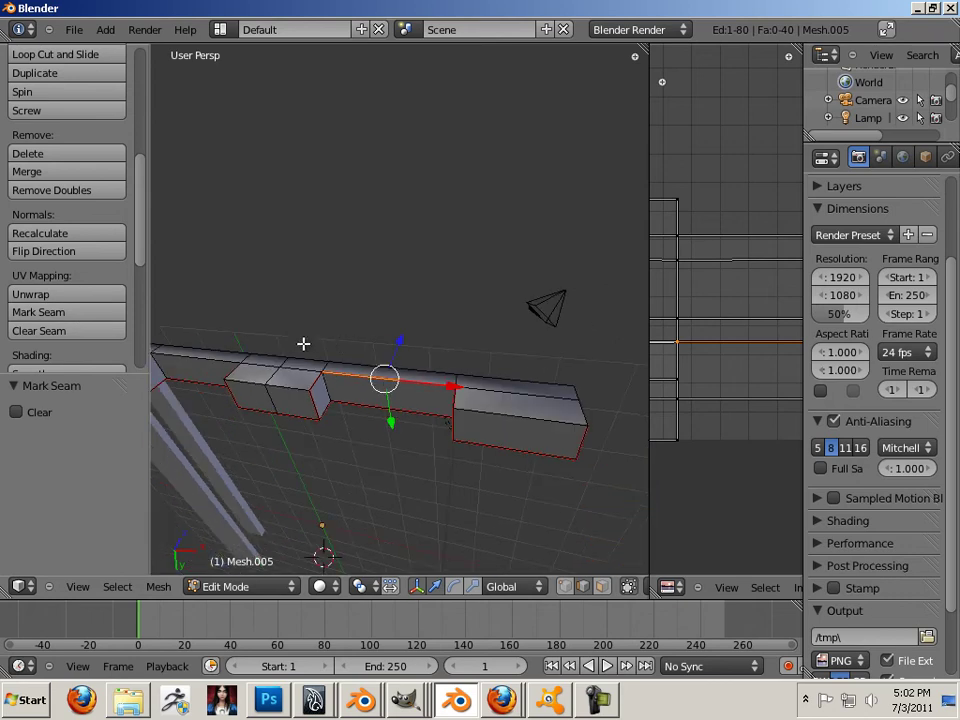
right_click(212, 359)
left_click(71, 313)
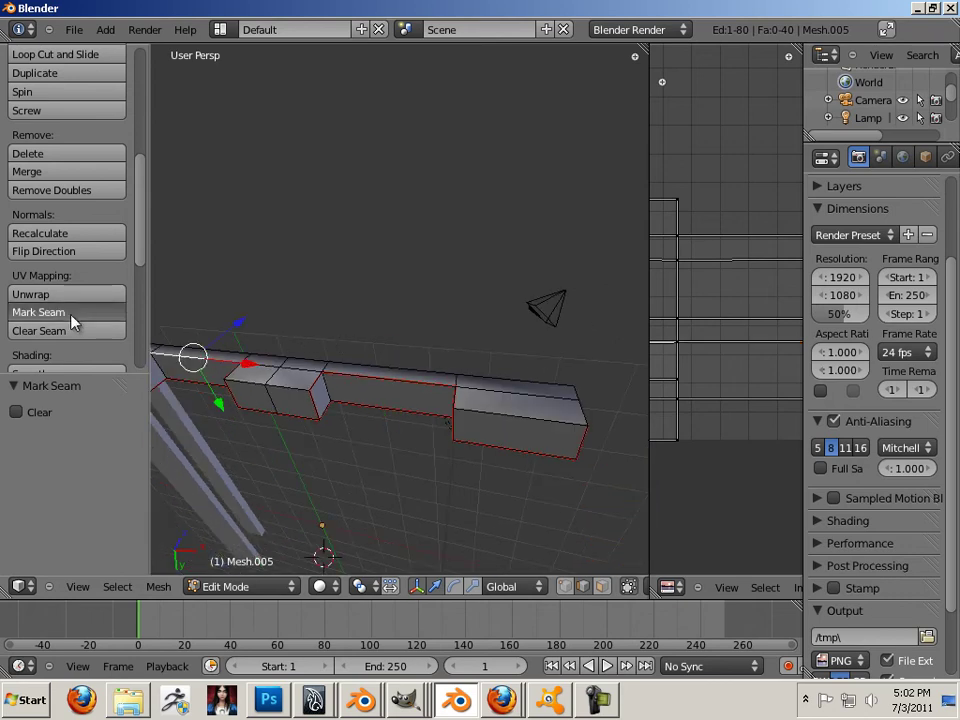
key("a")
key("u")
left_click(388, 407)
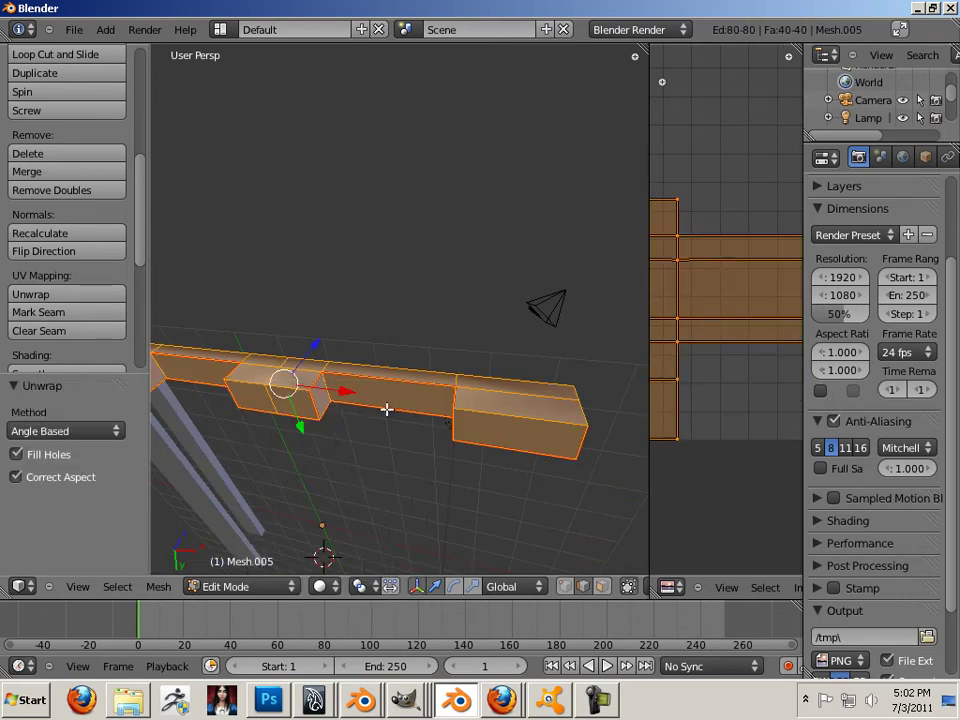
- Mark the vertical edges of the top UV island as seams
left_click_drag(647, 378, 358, 379)
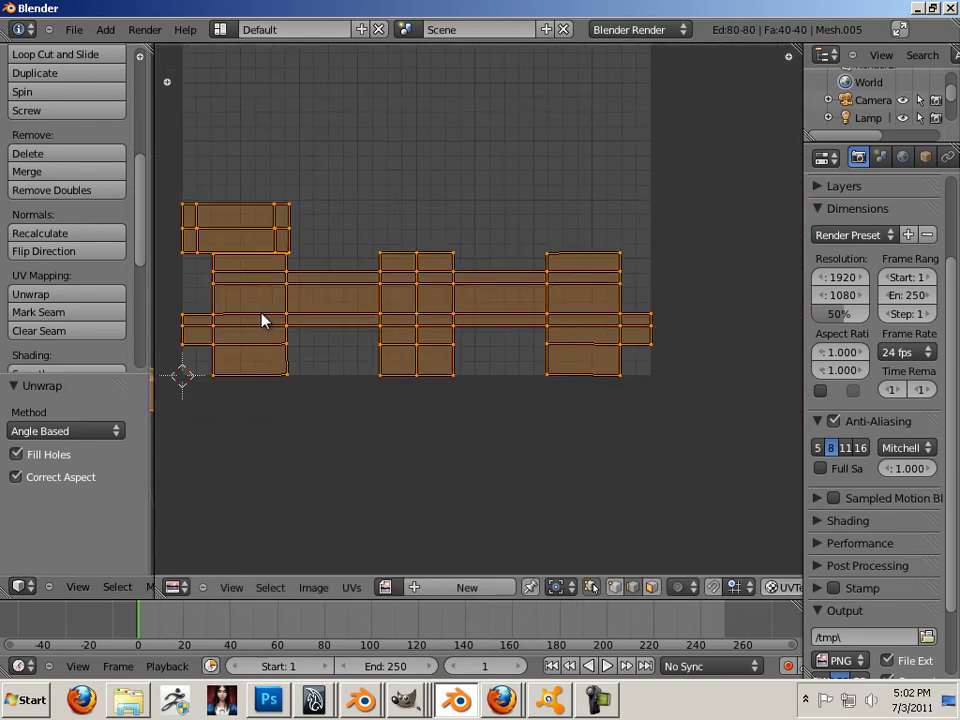
right_click(336, 407)
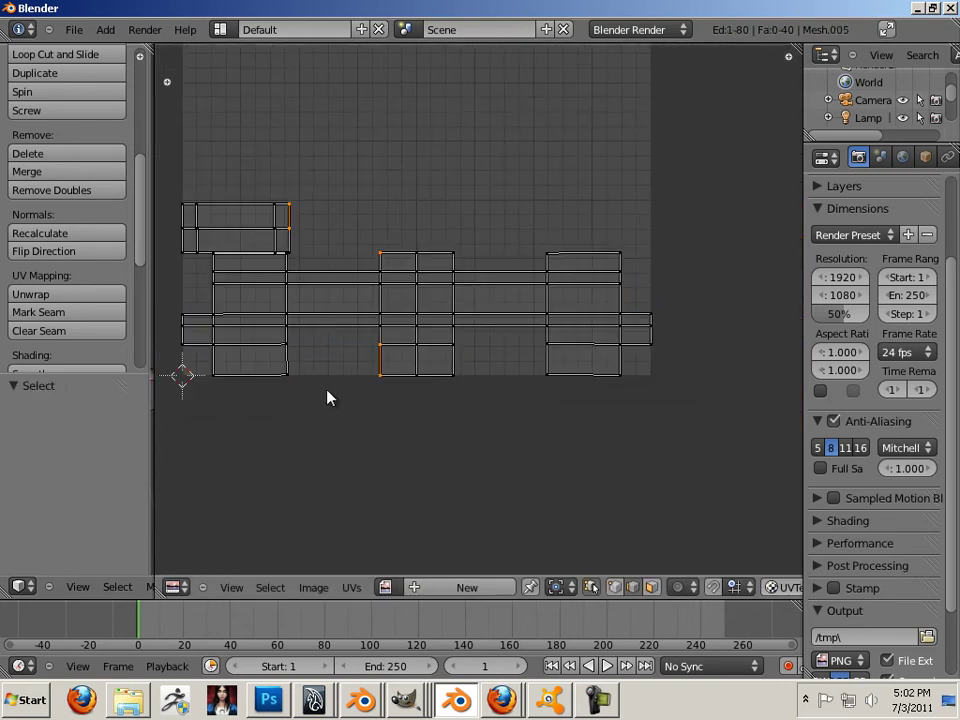
scroll(315, 386, "up", 1)
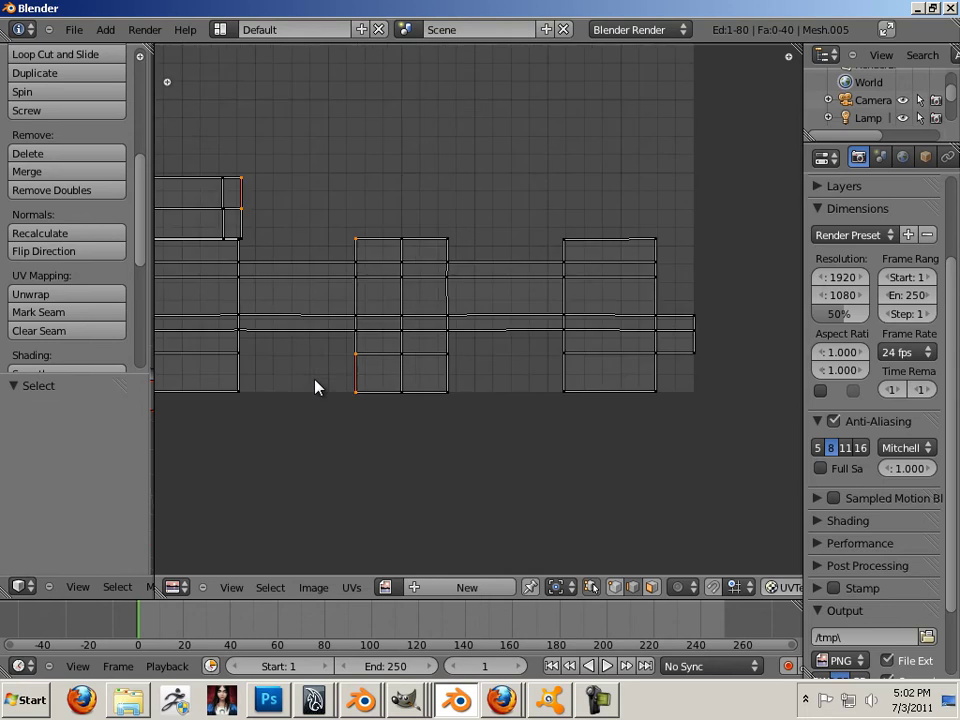
scroll(315, 386, "up", 1)
middle_click_drag(294, 378, 525, 450)
scroll(497, 446, "up", 1)
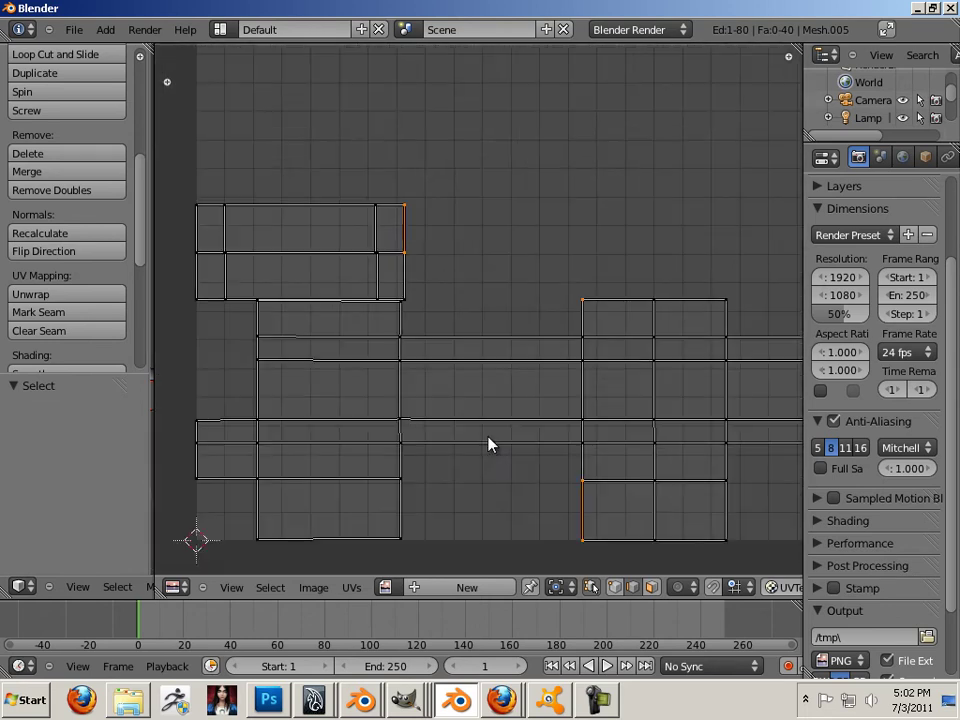
right_click(377, 285)
right_click(377, 237, "shift")
right_click(229, 235, "shift")
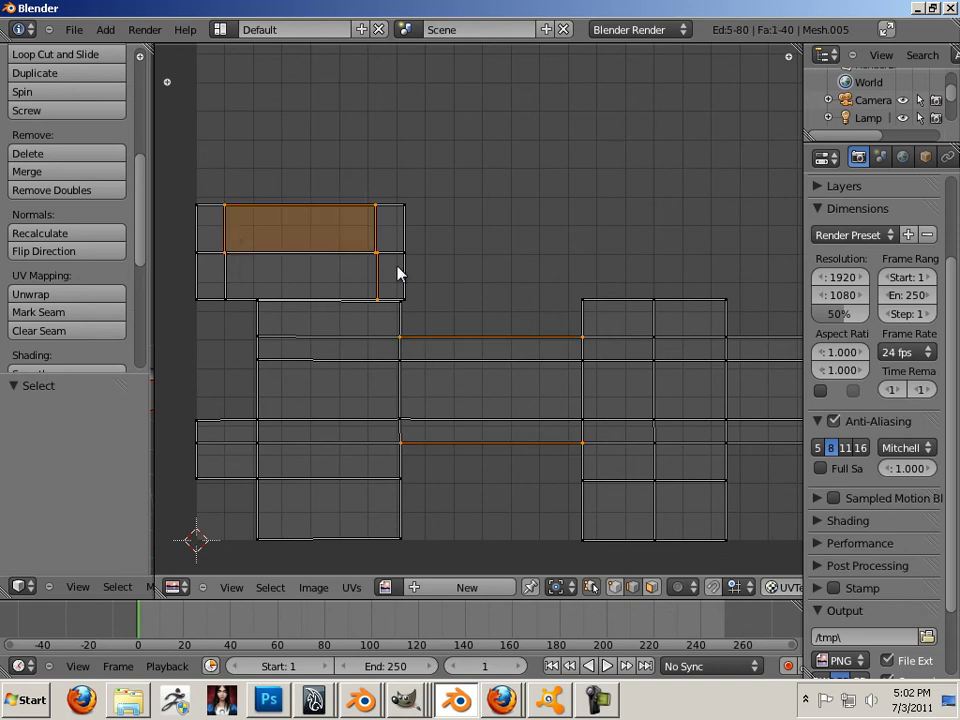
right_click(377, 240)
scroll(467, 313, "down", 5)
scroll(467, 313, "up", 2)
scroll(470, 316, "up", 1)
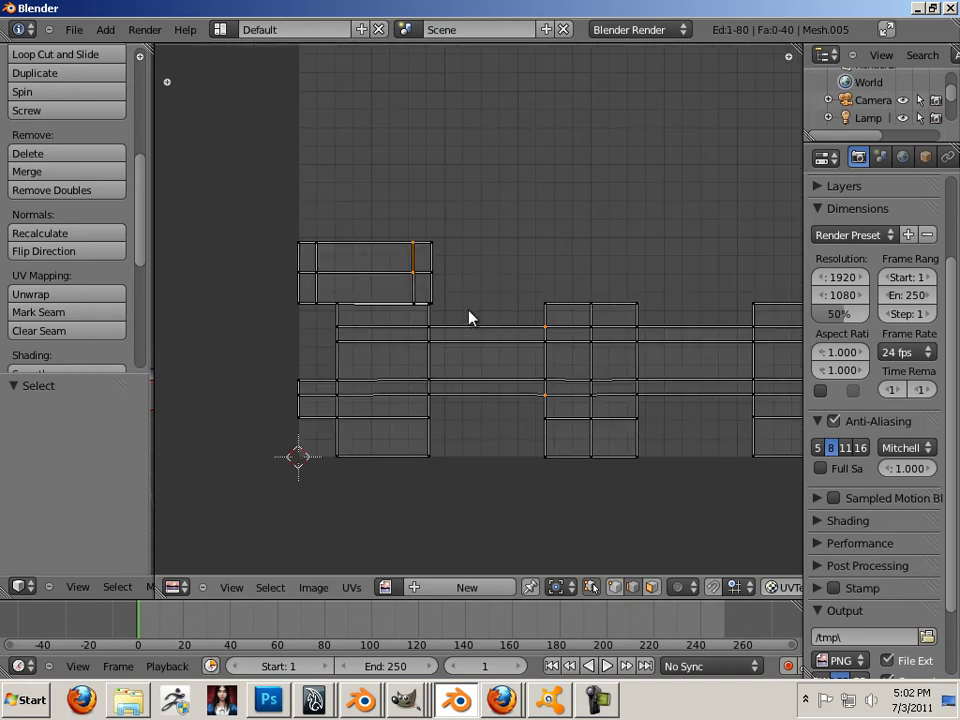
right_click(414, 292, "shift")
left_click(77, 316)
- Seam the upper-left vertical edge; clear seams on the top horizontal and lower-row edges
right_click(316, 270)
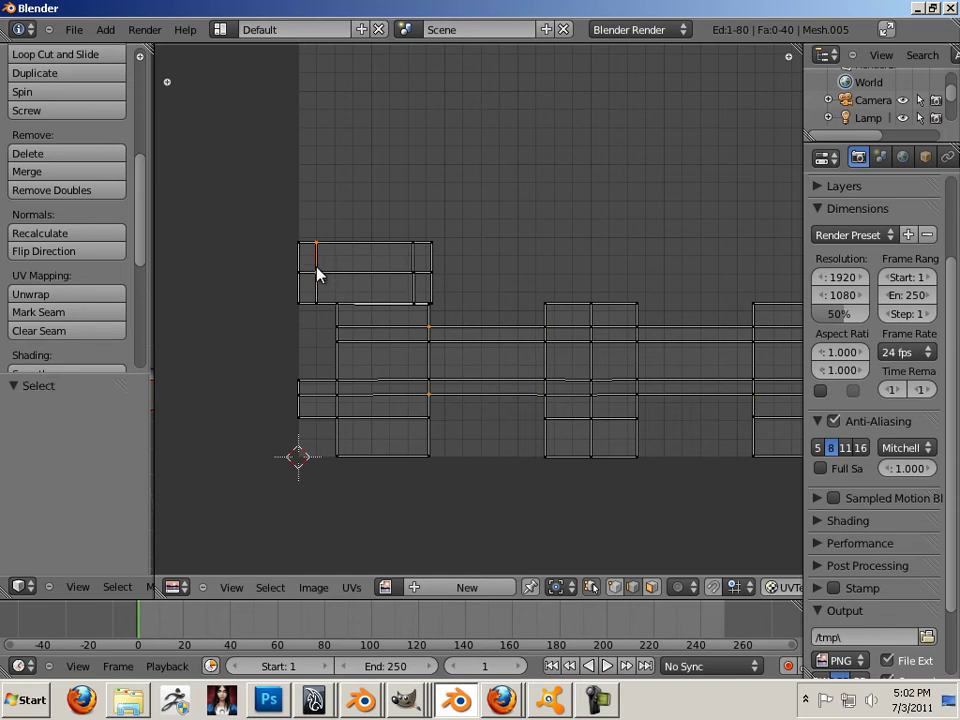
left_click(71, 316)
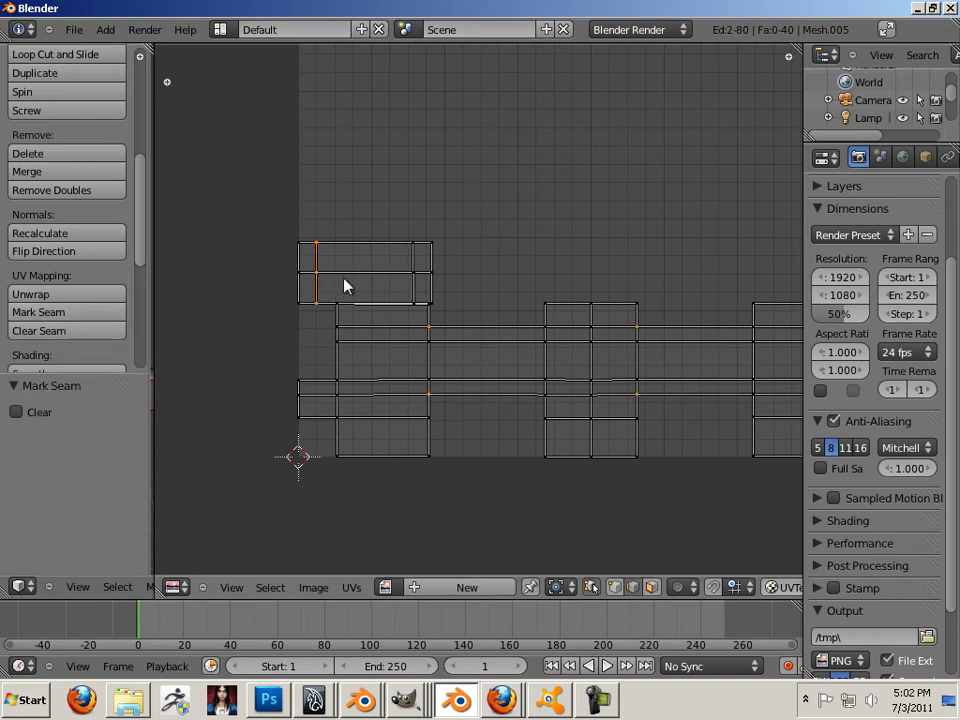
right_click(370, 279)
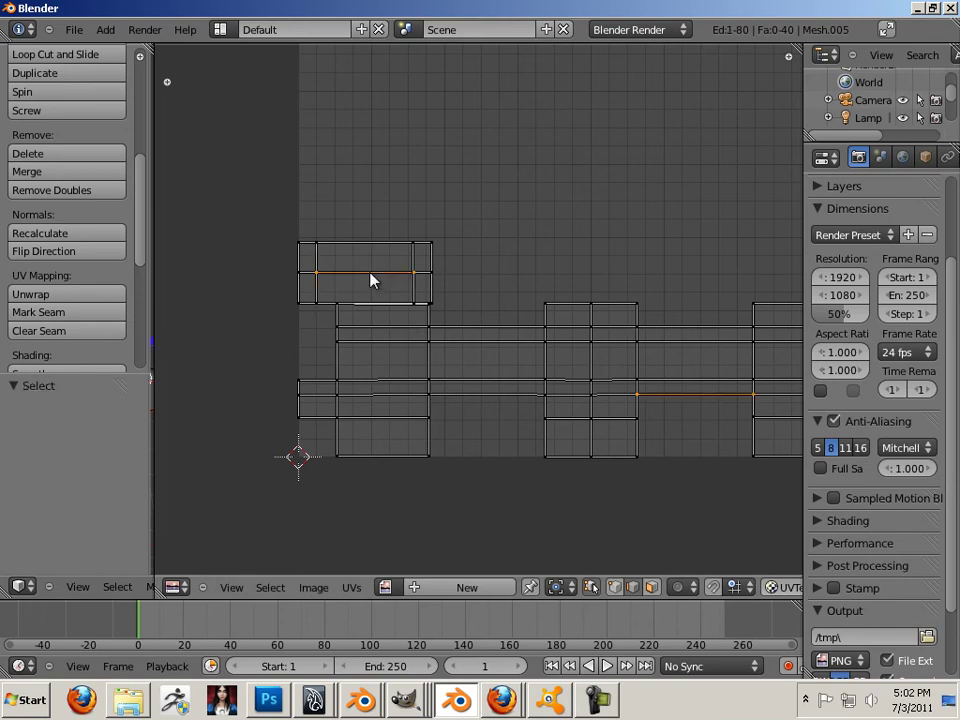
left_click(80, 330)
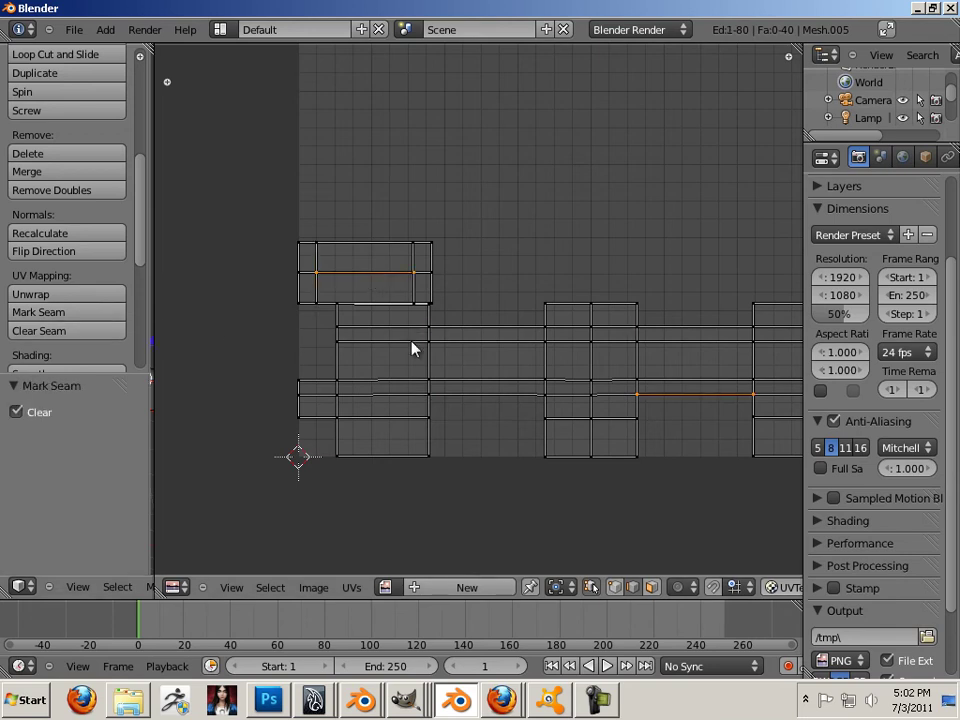
right_click(489, 401)
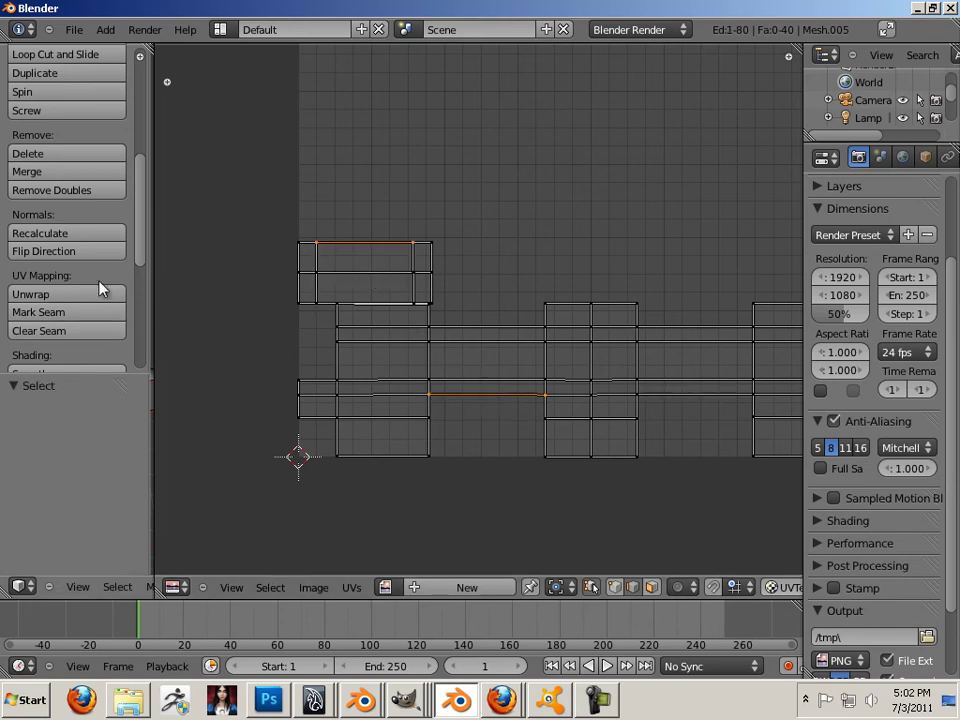
left_click(58, 331)
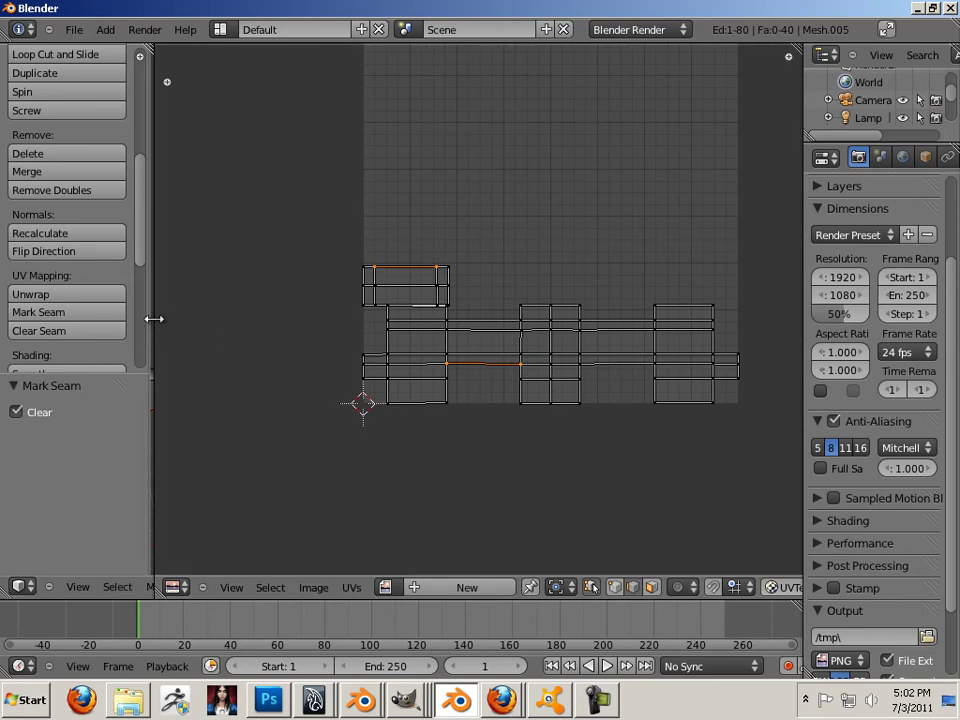
left_click_drag(152, 319, 377, 355)
- Select the whole stringer mesh and unwrap it again
key("a")
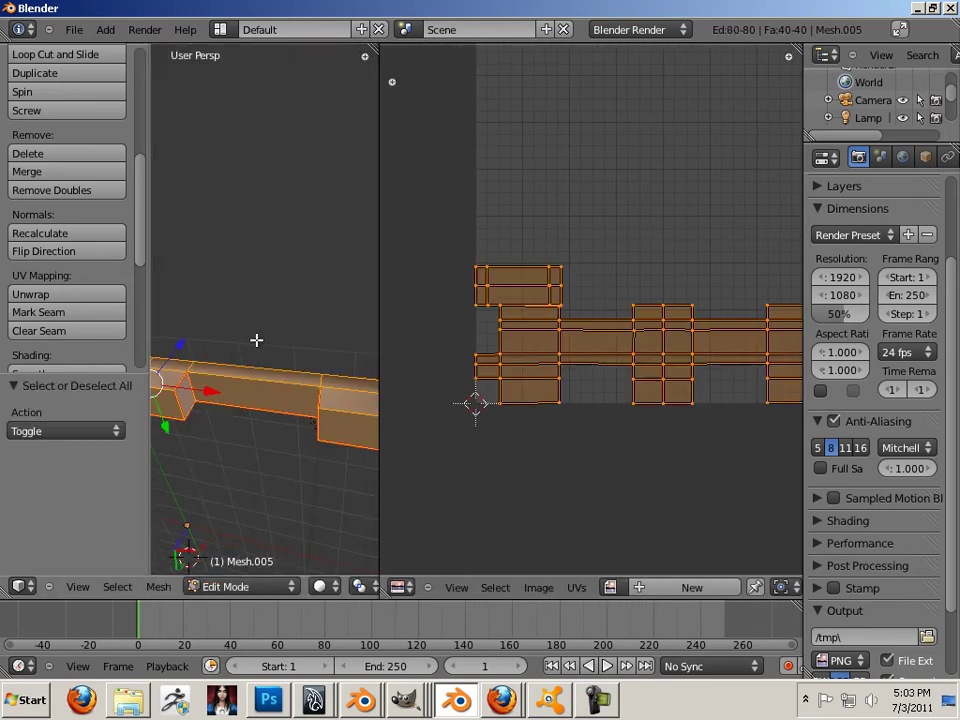
key("u")
left_click(255, 339)
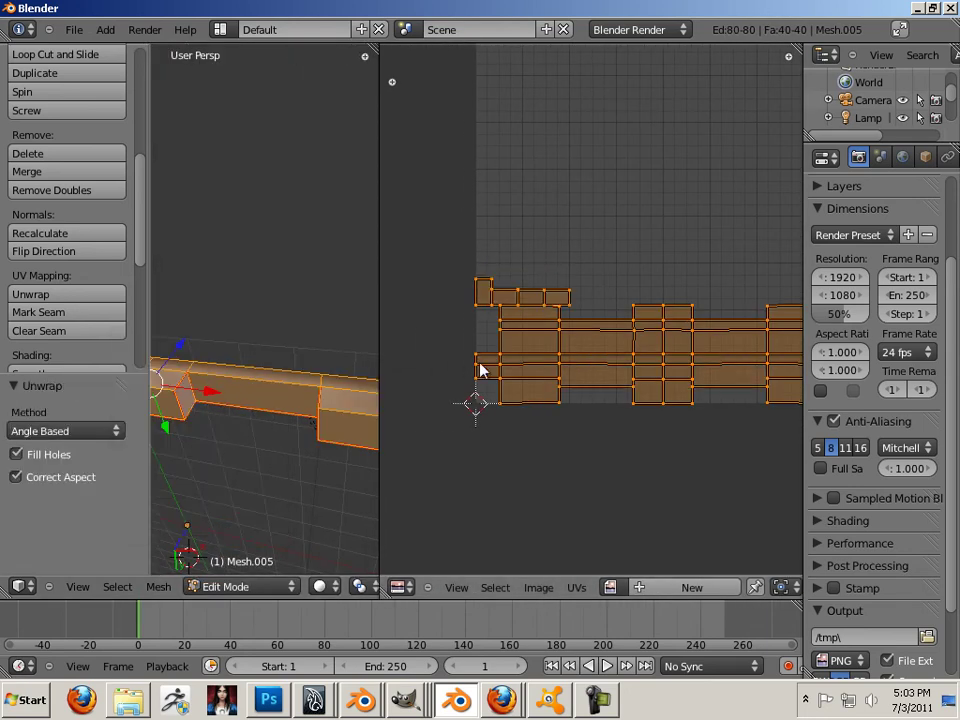
scroll(699, 501, "down", 2)
middle_click_drag(699, 448, 628, 447)
- Mark one UV edge as a seam, then clear seams at the neighbouring island corners
right_click(493, 305)
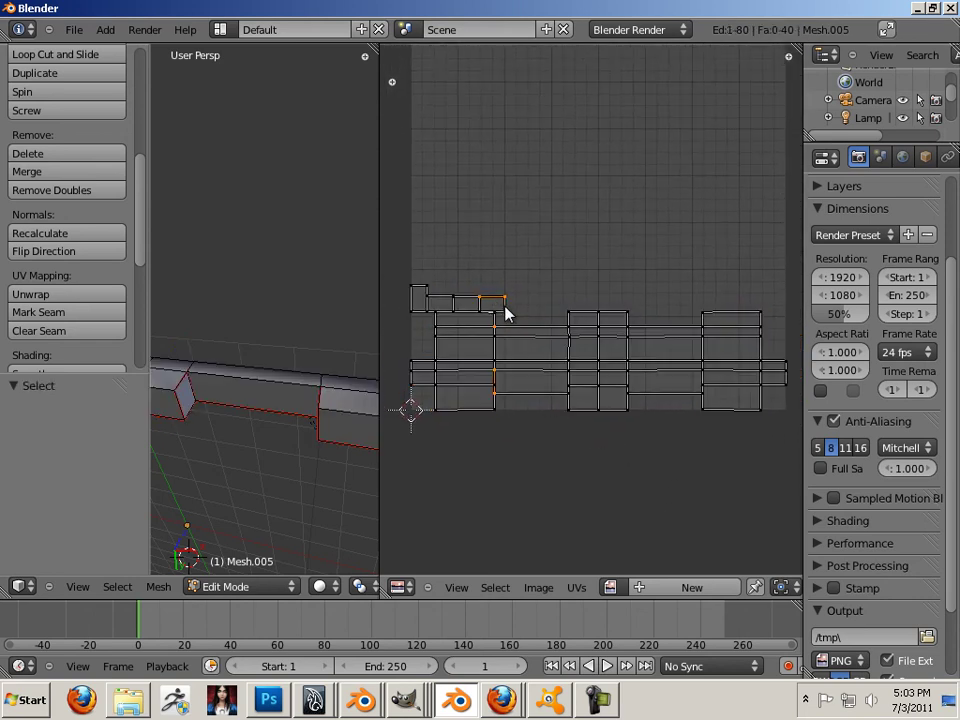
scroll(484, 334, "up", 2)
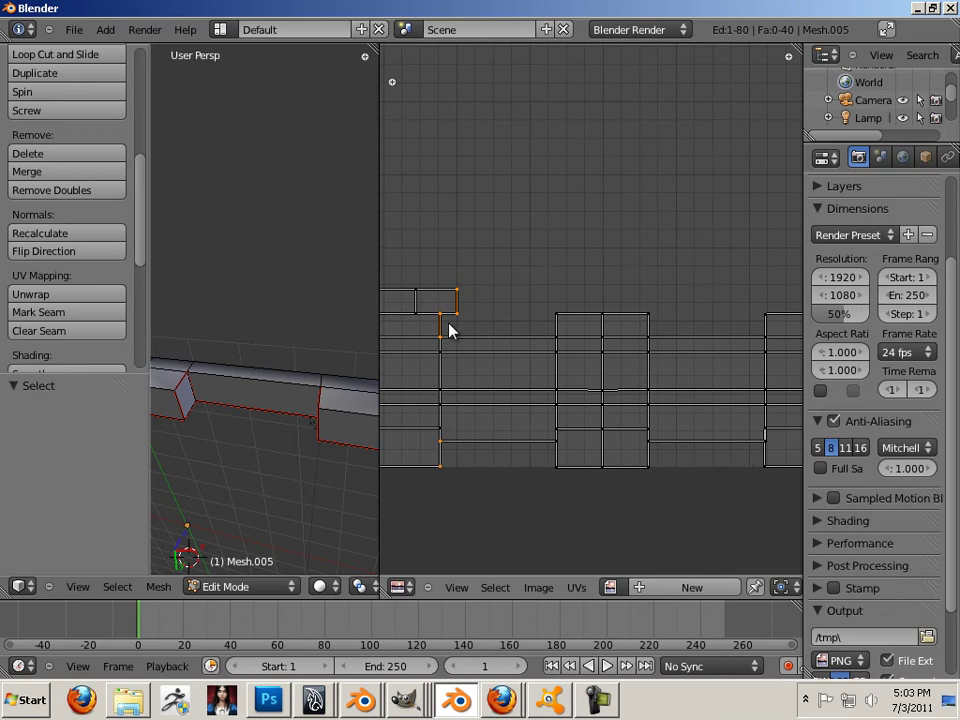
middle_click_drag(487, 302, 614, 287)
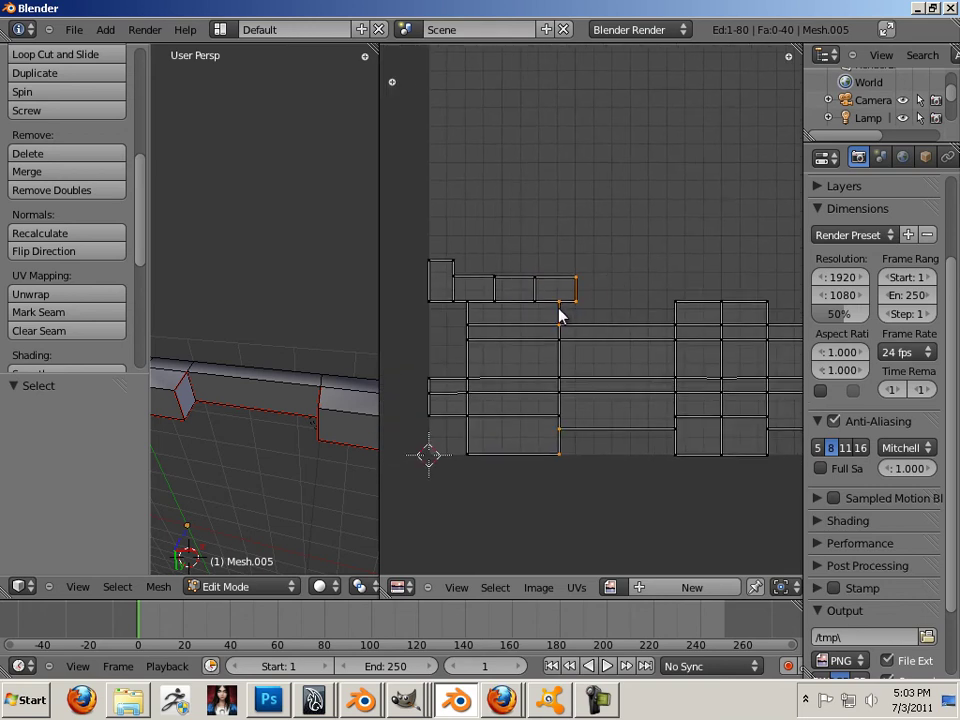
left_click(70, 313)
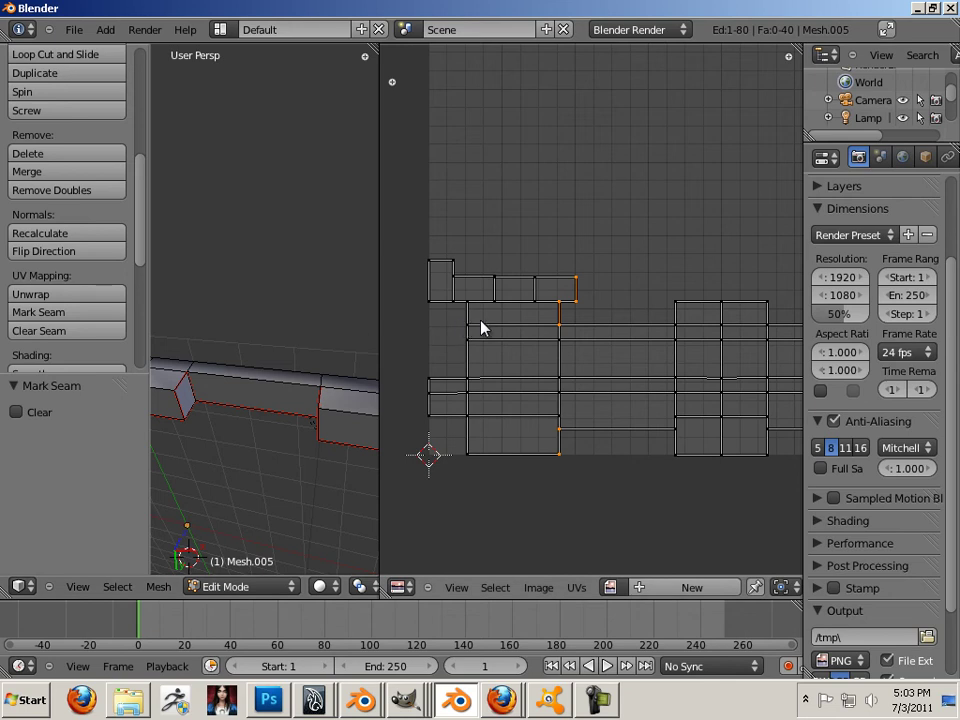
left_click(108, 330)
left_click(678, 325)
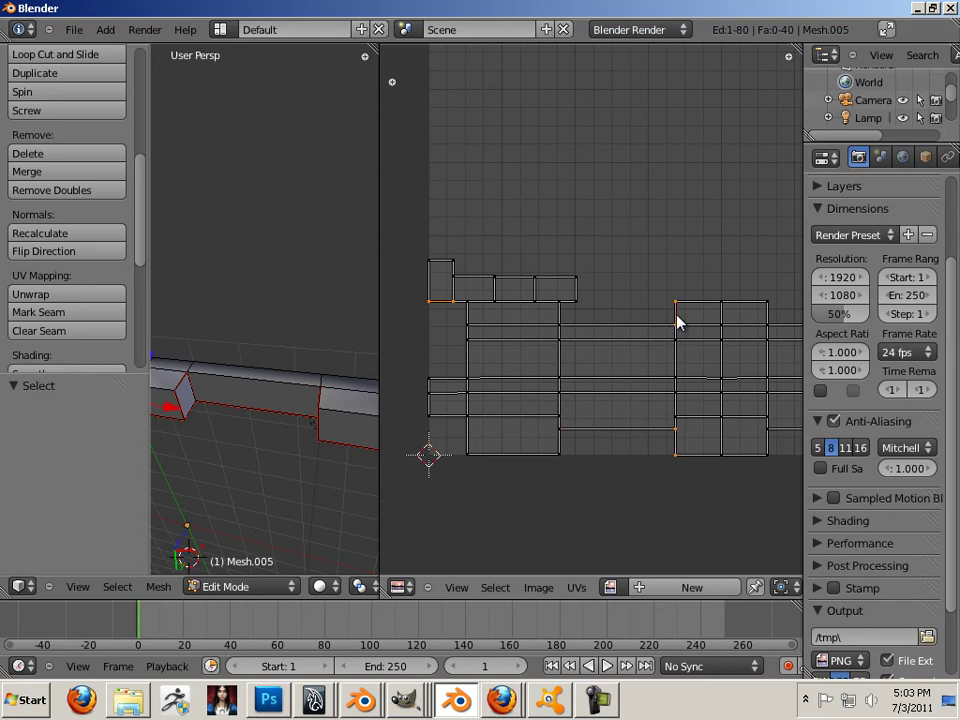
left_click(72, 331)
right_click(768, 316)
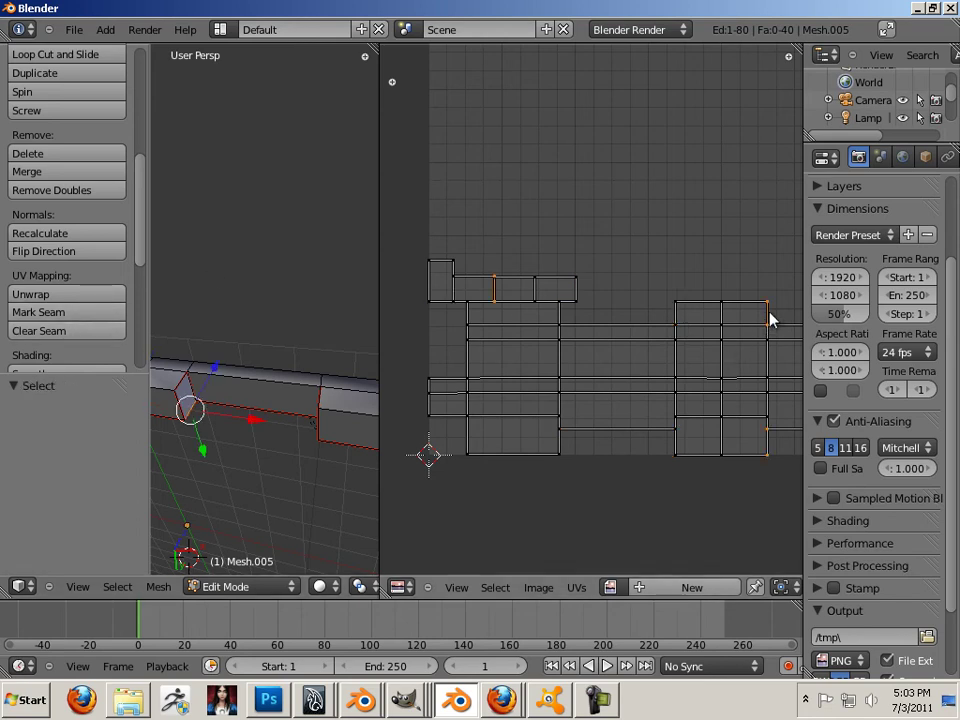
left_click(39, 331)
- Clear the seam from an edge at the top strip's right end
middle_click_drag(675, 369, 618, 368)
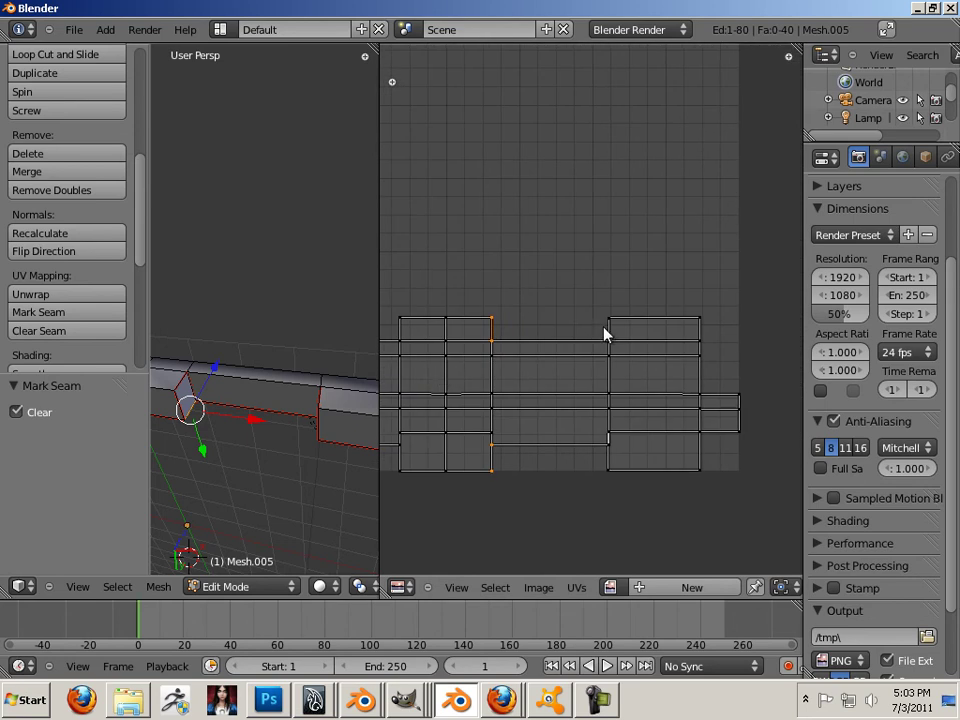
right_click(607, 334)
middle_click_drag(564, 332, 598, 324)
right_click(586, 325)
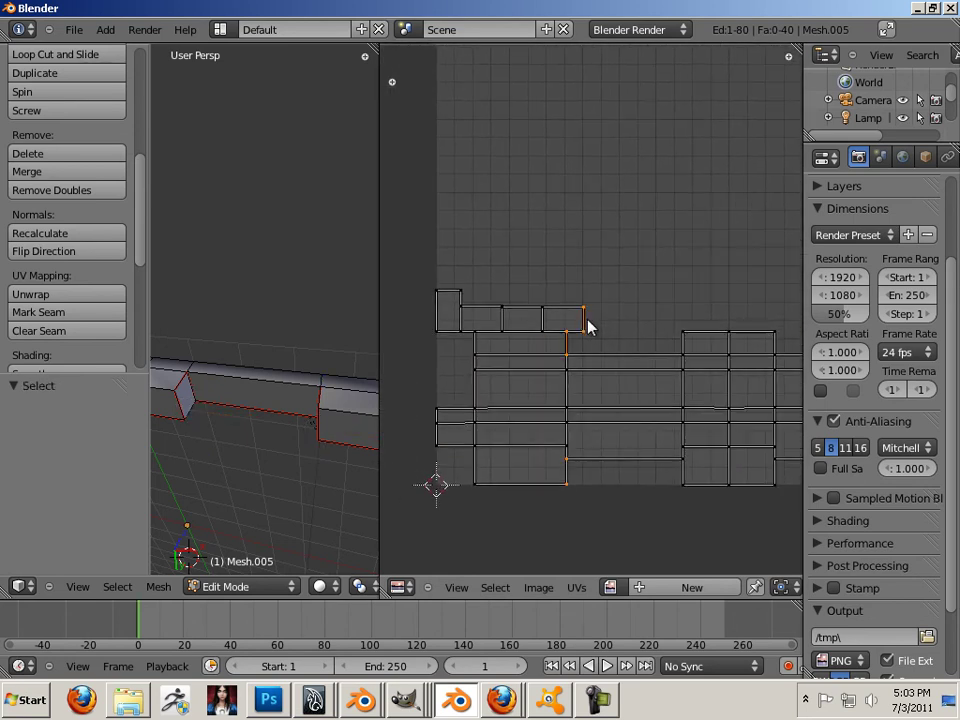
middle_click_drag(605, 332, 392, 336)
right_click(677, 356)
middle_click_drag(553, 339, 744, 339)
left_click(94, 331)
- Re-unwrap the whole stringer with its adjusted seams
key("a")
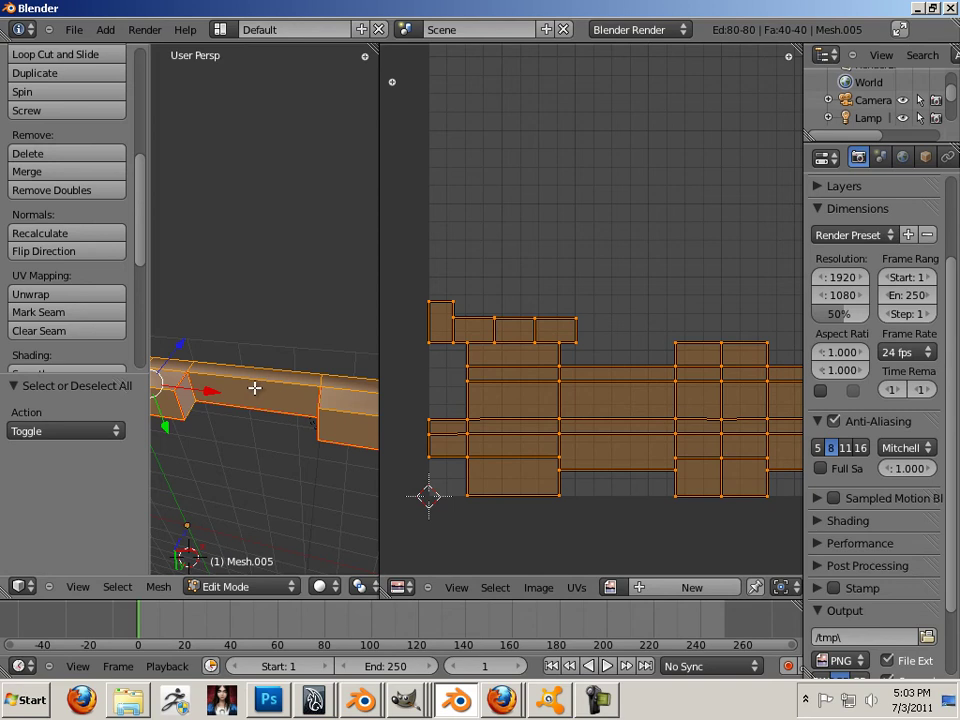
key("u")
left_click(255, 388)
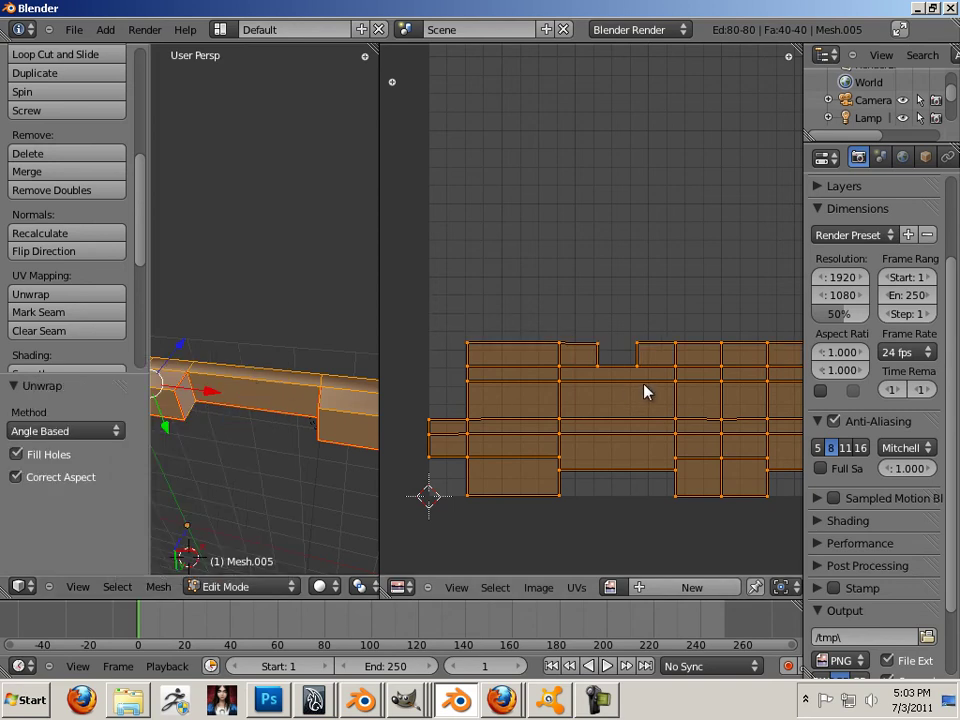
middle_click_drag(698, 398, 611, 321)
- Zoom out the UV layout and widen the 3D view, orbiting close to the plank on the stringer
scroll(583, 347, "down", 2)
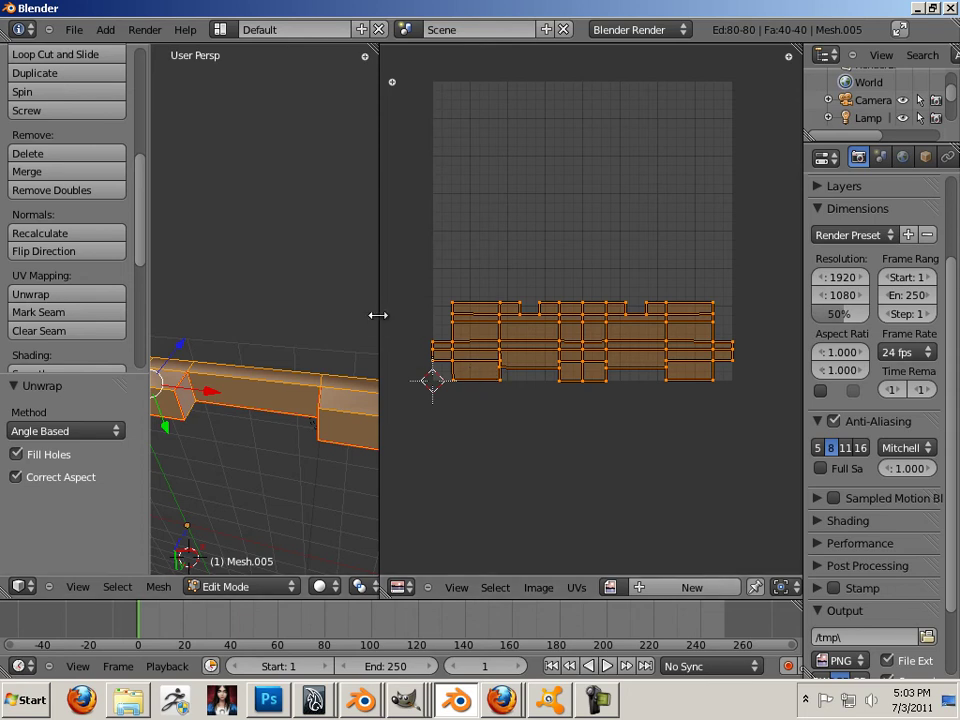
key("g")
key("Escape")
left_click_drag(379, 319, 412, 328)
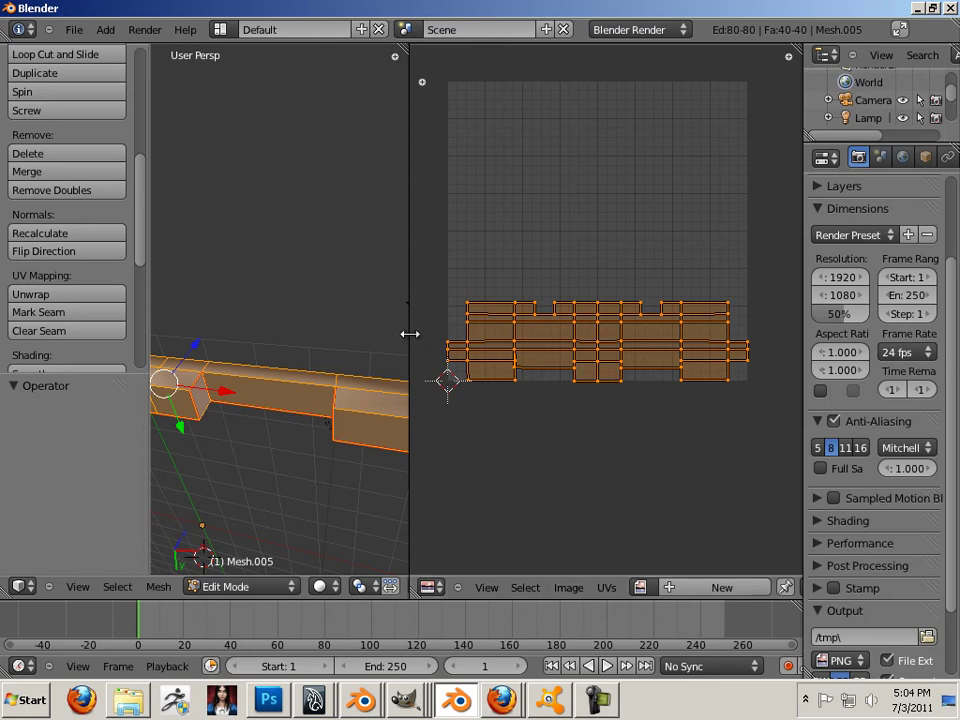
left_click_drag(422, 332, 683, 345)
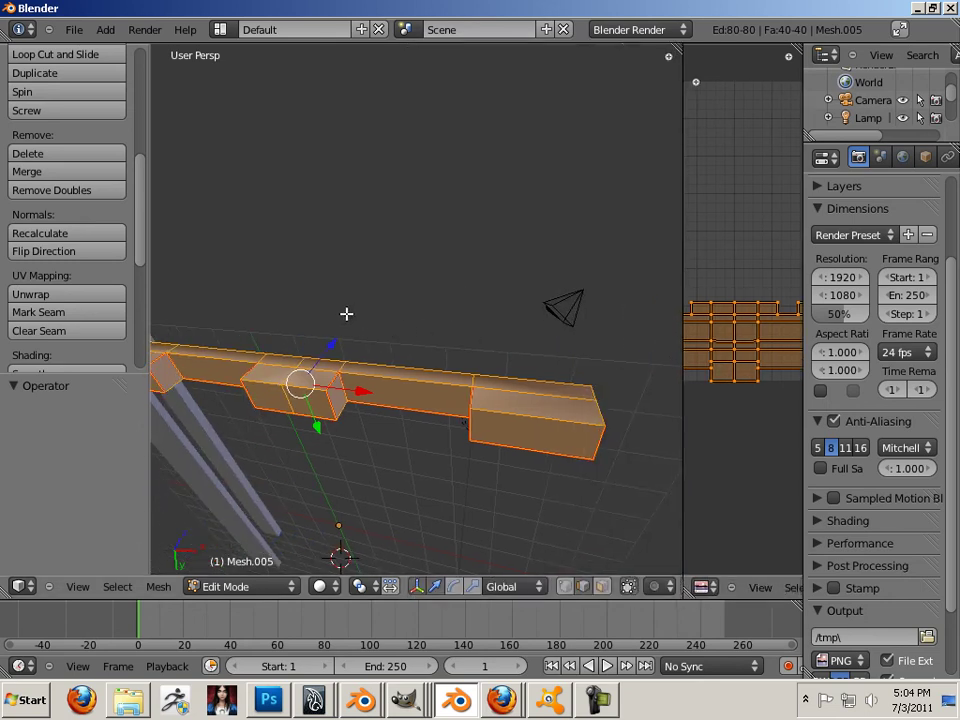
middle_click_drag(345, 315, 319, 246)
- Switch from the stringer to the deck plank in Edit Mode
key("a")
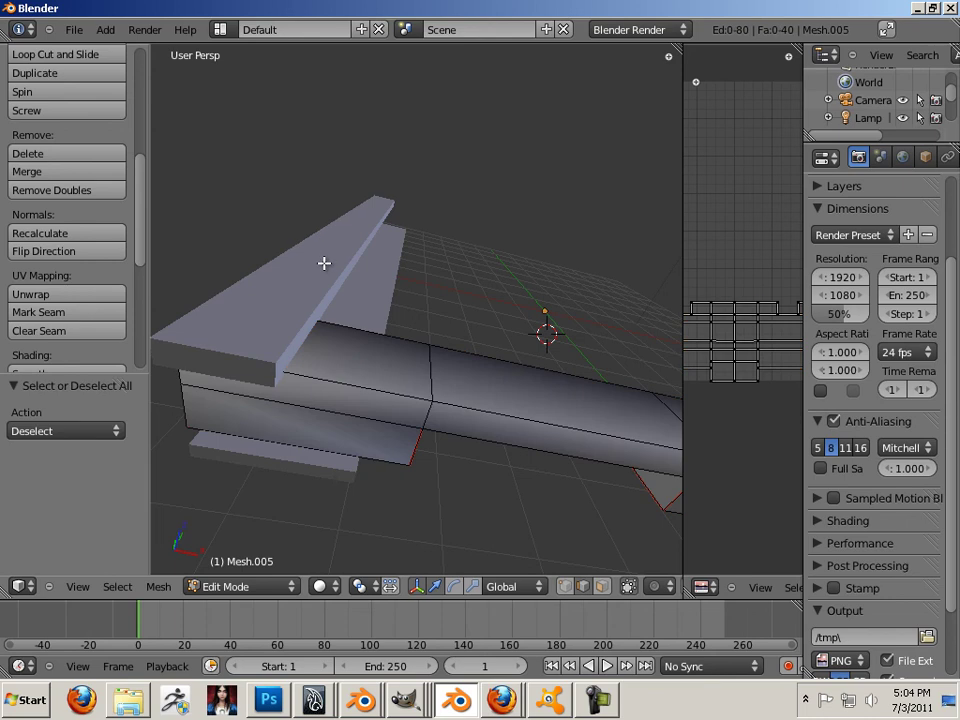
key("Tab")
right_click(323, 268)
key("Tab")
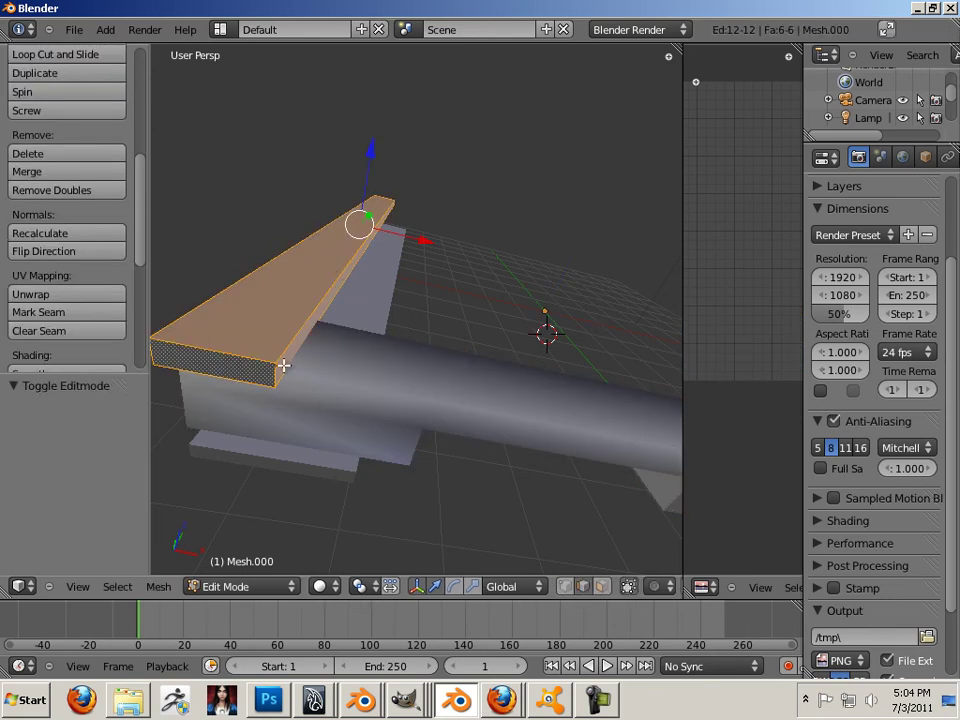
- Mark seams on the deck plank's end edges
right_click(238, 356)
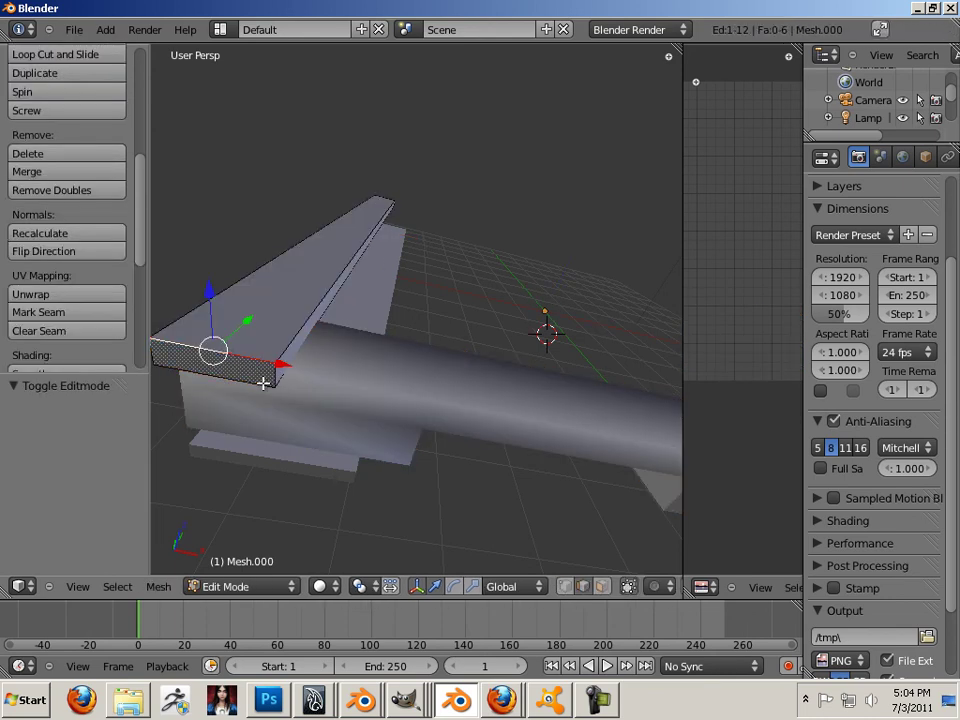
right_click(274, 378, "shift")
middle_click_drag(287, 386, 255, 379)
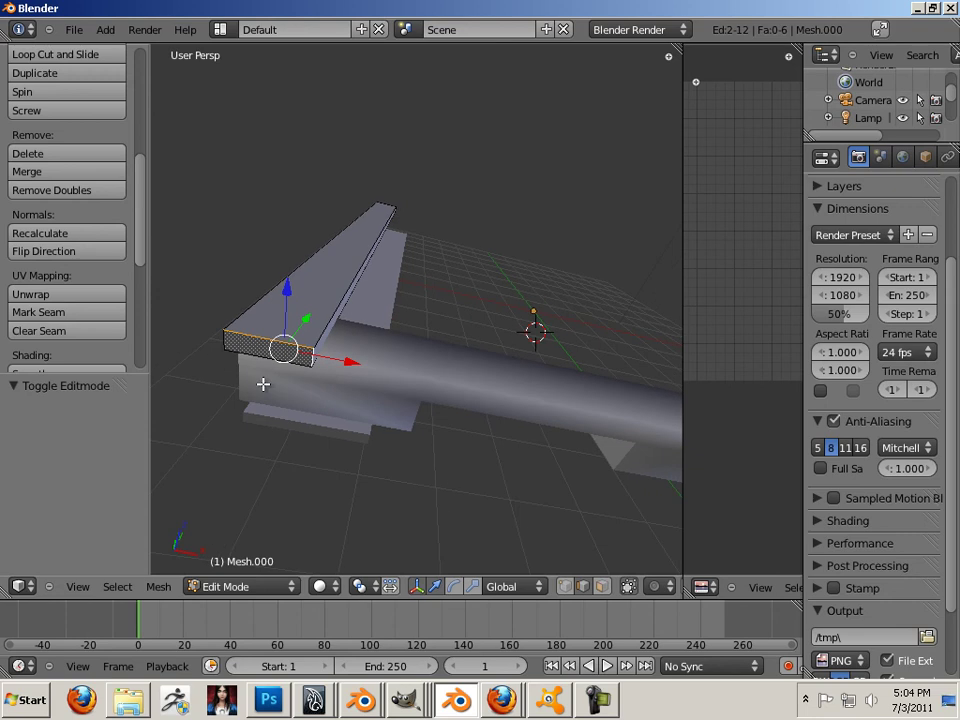
right_click(223, 341, "shift")
middle_click_drag(411, 321, 332, 386)
right_click(317, 388, "shift")
right_click(345, 371, "shift")
right_click(414, 366, "shift")
left_click(94, 312)
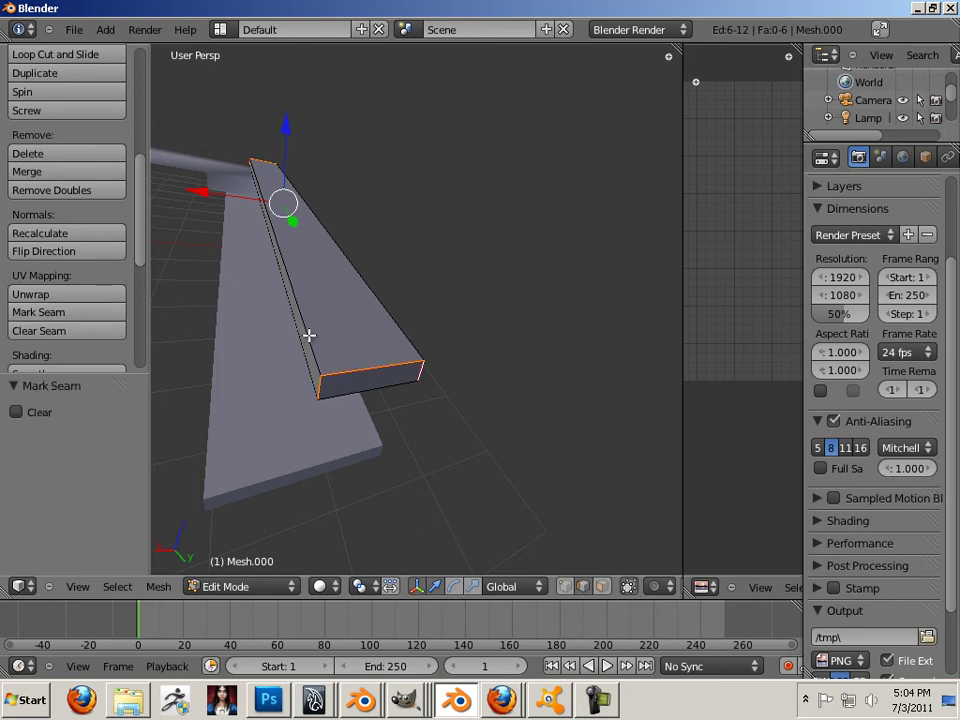
- Mark a seam on the plank's long edge and unwrap the whole plank
right_click(309, 336)
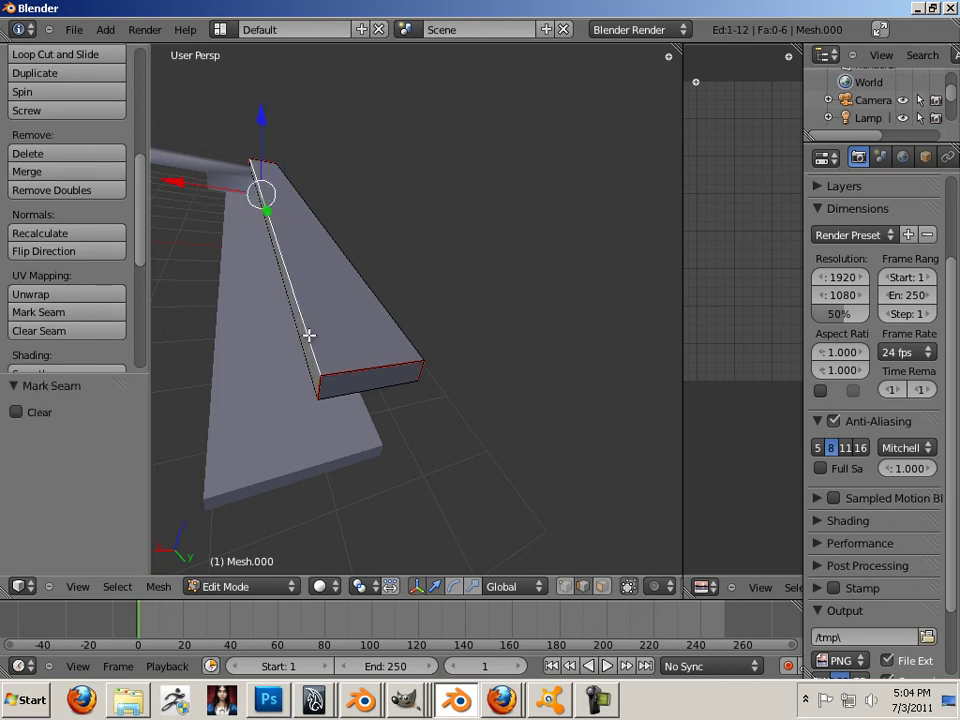
left_click(57, 314)
key("a")
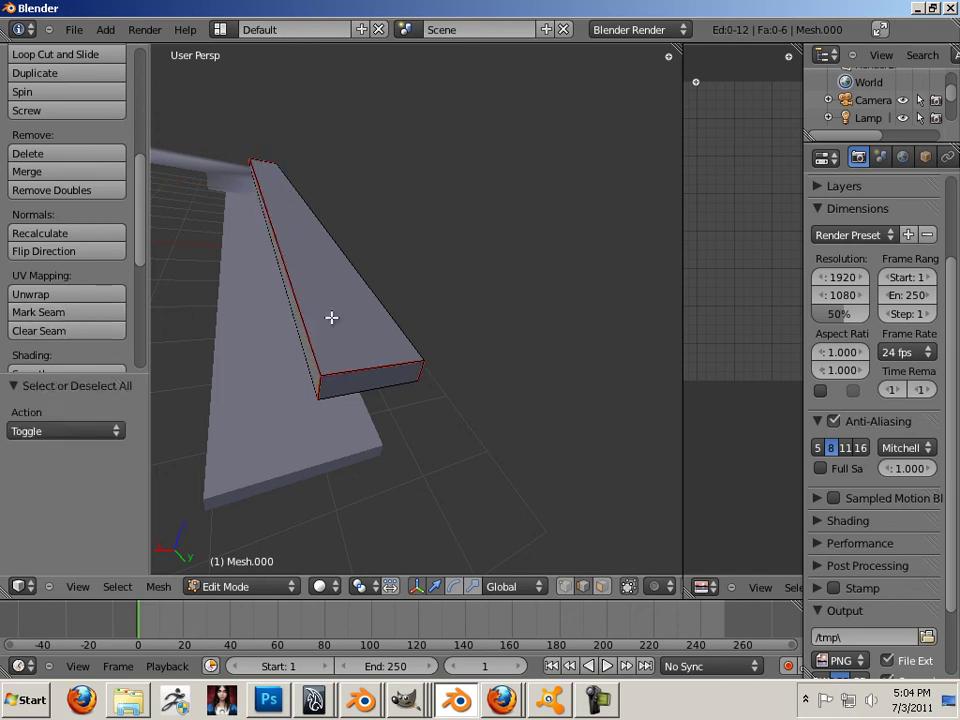
key("a")
key("u")
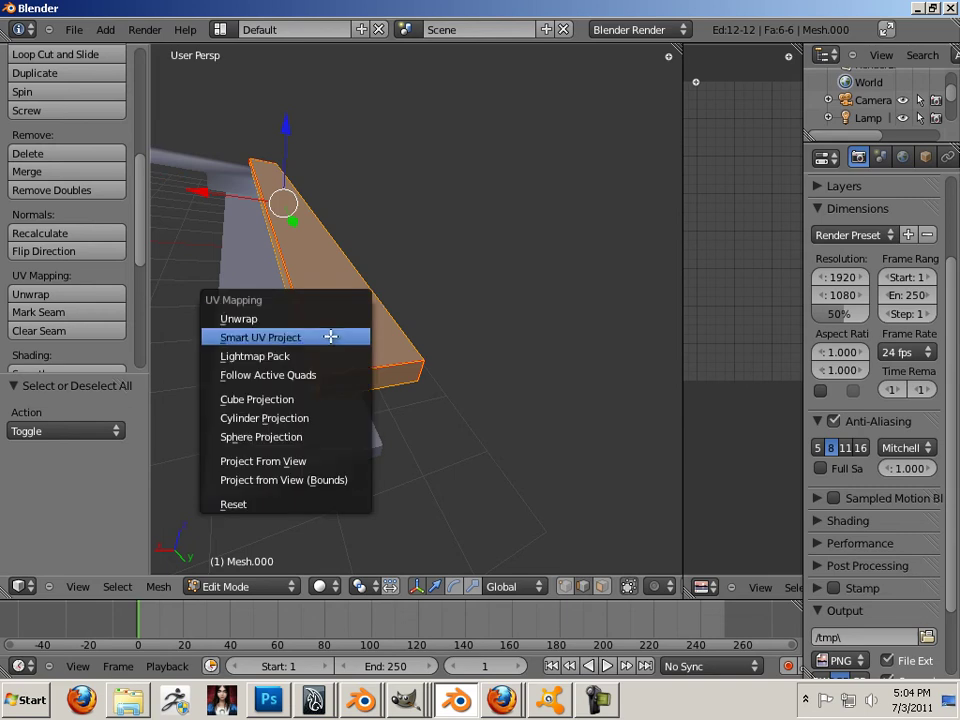
left_click(330, 316)
- Inspect the plank's stacked UV strips in a widened UV editor, undoing a trial edge move
left_click_drag(679, 353, 229, 340)
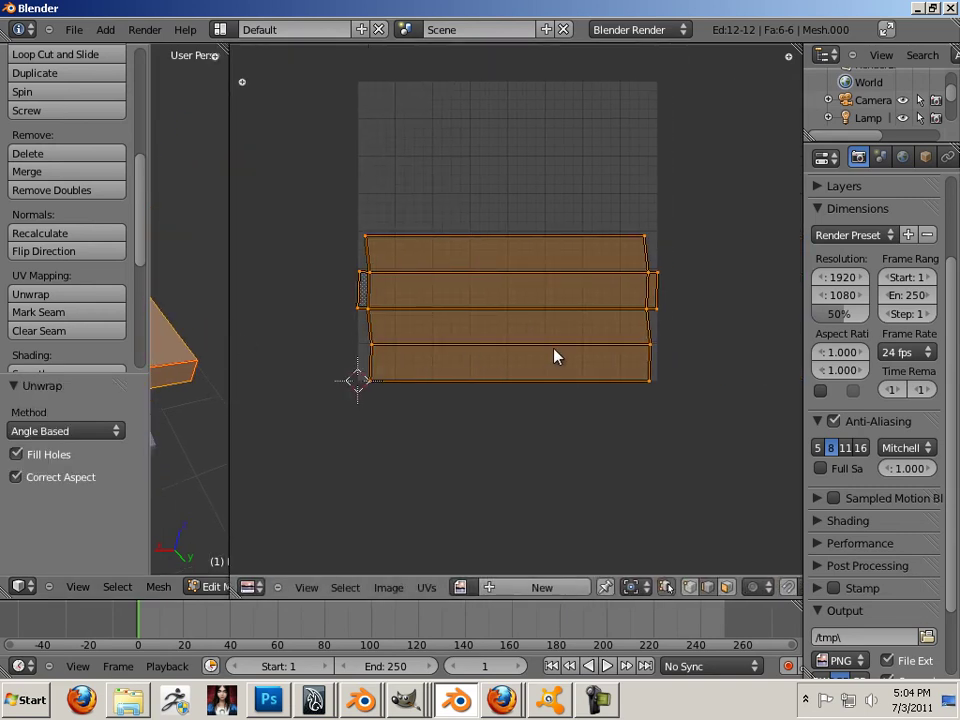
scroll(555, 358, "up", 1)
right_click(548, 399)
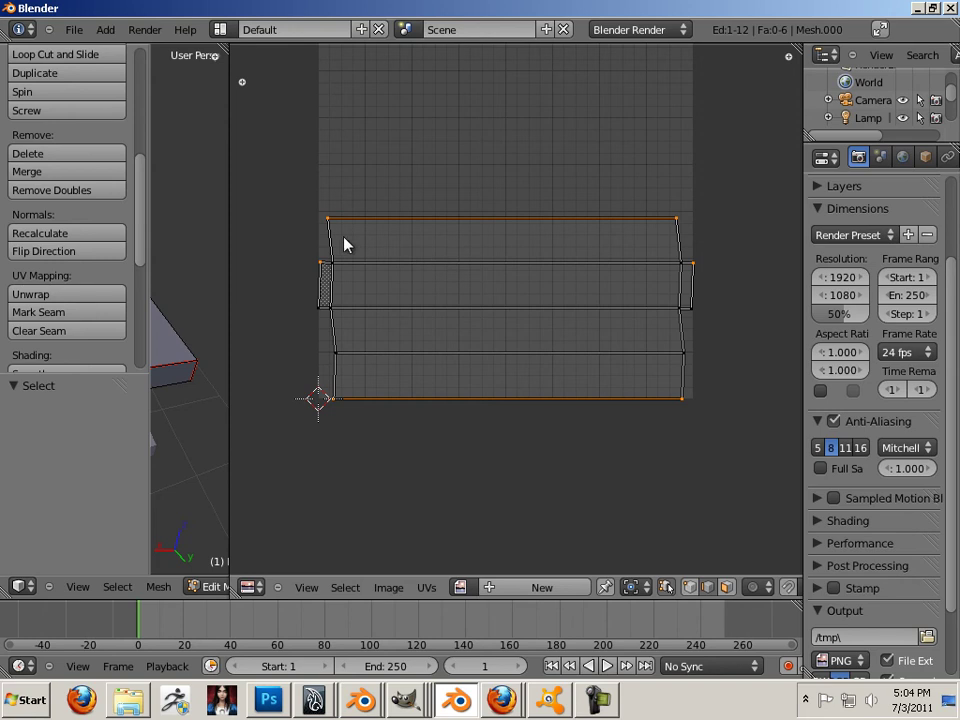
key("g")
left_click(362, 208)
key("ctrl+z")
right_click(718, 302)
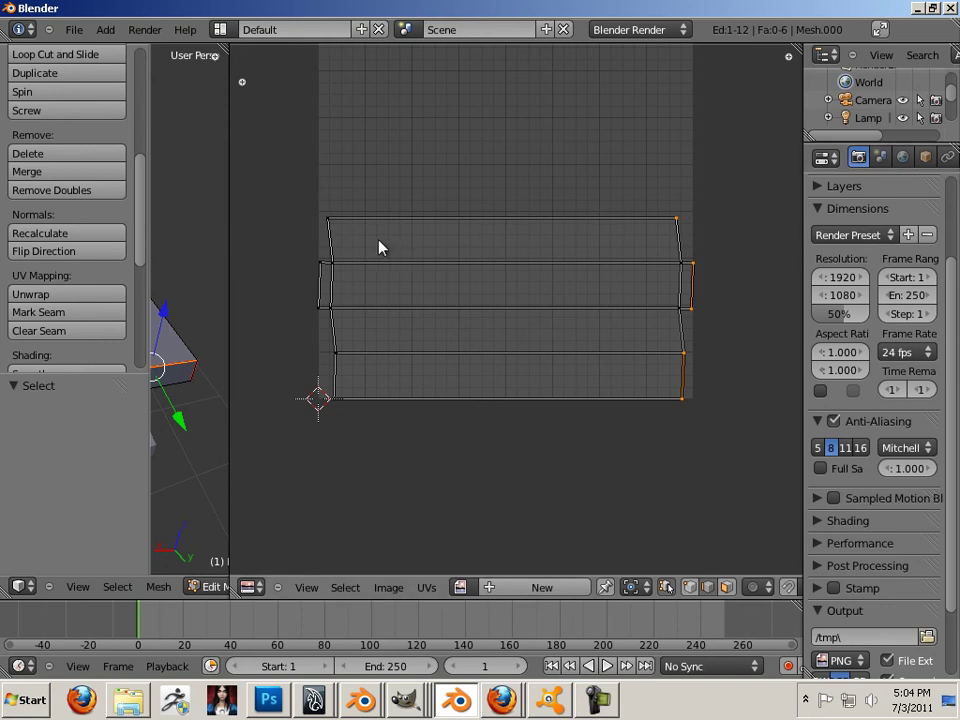
left_click_drag(229, 253, 616, 266)
- Switch from the deck plank to the bottom board in Edit Mode
key("a")
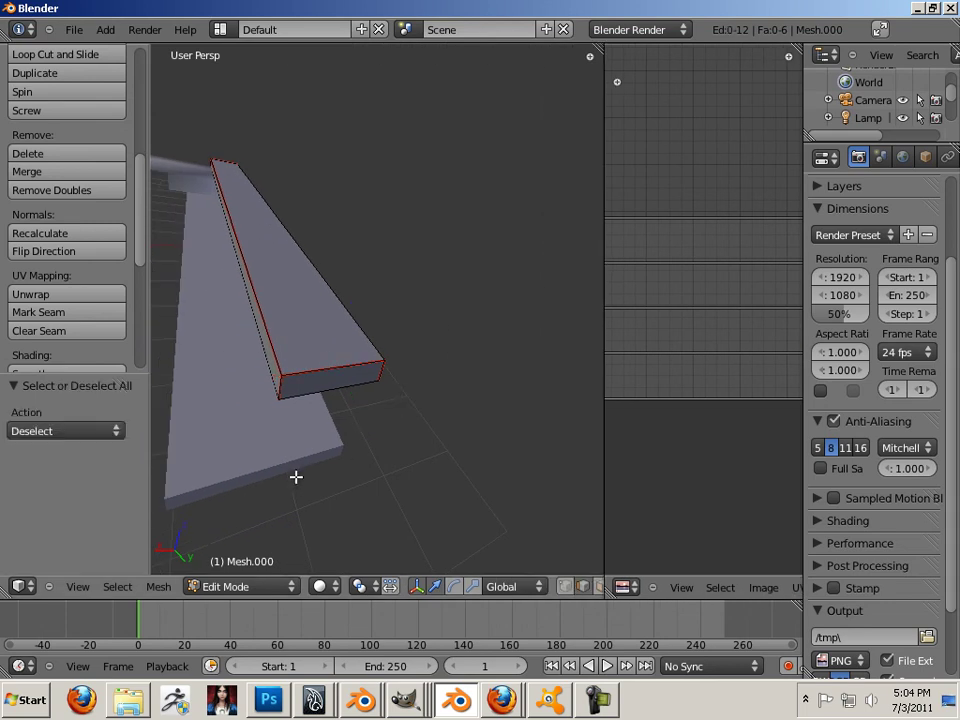
key("Tab")
right_click(268, 466)
key("Tab")
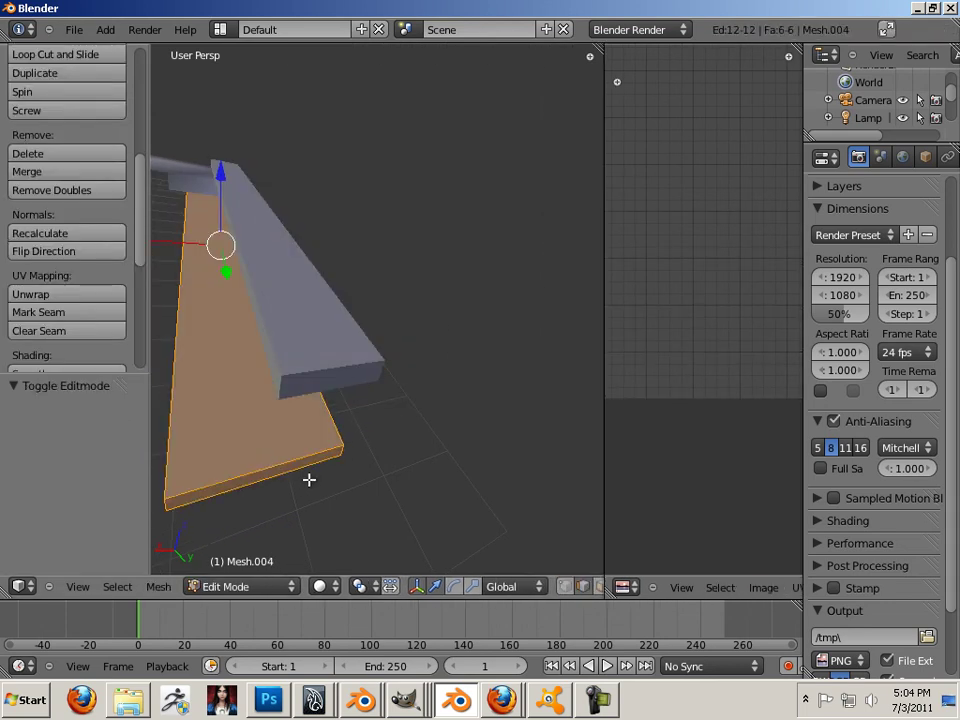
- Select the first seam edges on the bottom board
middle_click_drag(313, 484, 388, 429)
right_click(452, 334)
scroll(452, 334, "up", 3)
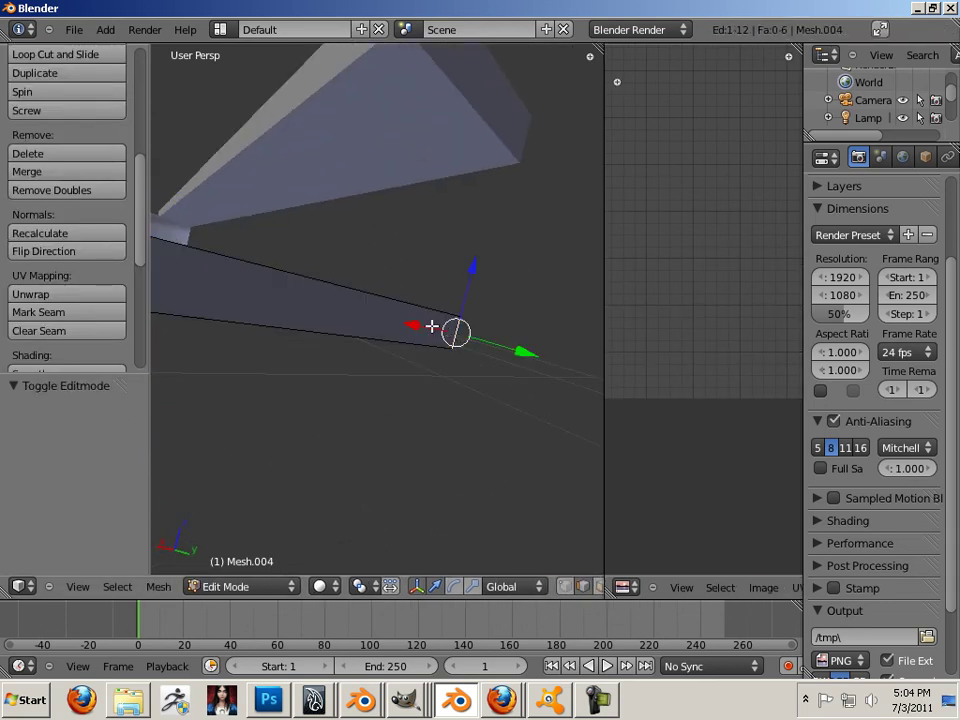
key("KP_Decimal")
middle_click_drag(317, 321, 416, 369)
right_click(238, 304, "shift")
right_click(240, 287, "shift")
right_click(221, 294, "shift")
- Select the remaining board edges and mark all chosen edges as seams
scroll(486, 319, "down", 3)
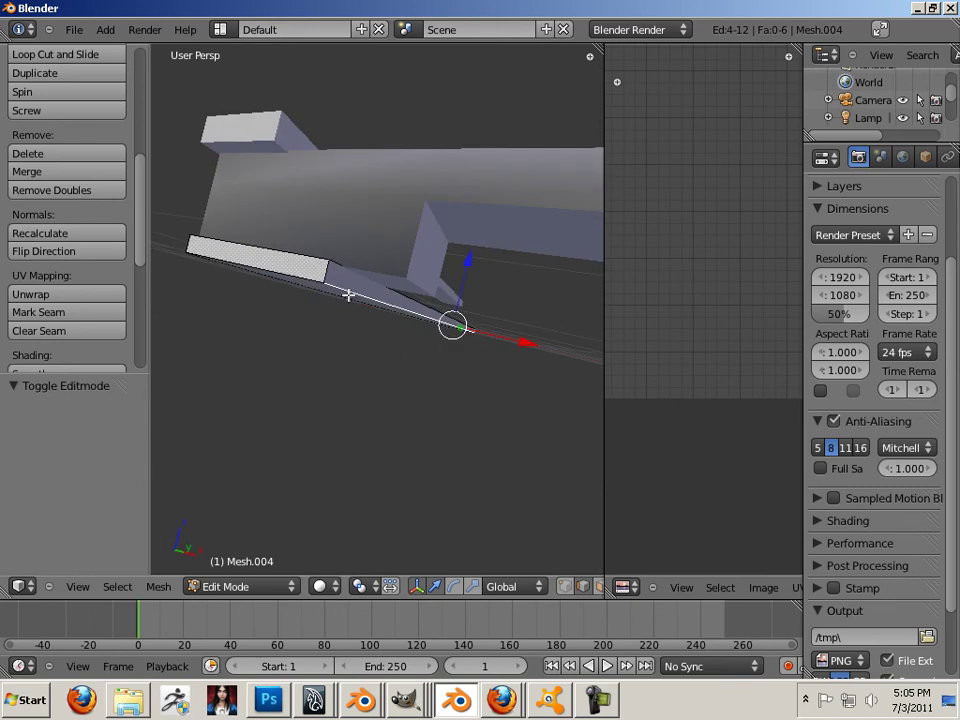
right_click(323, 272, "shift")
right_click(296, 259, "shift")
middle_click_drag(296, 259, 257, 284)
scroll(257, 284, "up", 2)
right_click(165, 324, "shift")
scroll(312, 344, "down", 5)
middle_click_drag(312, 344, 394, 330)
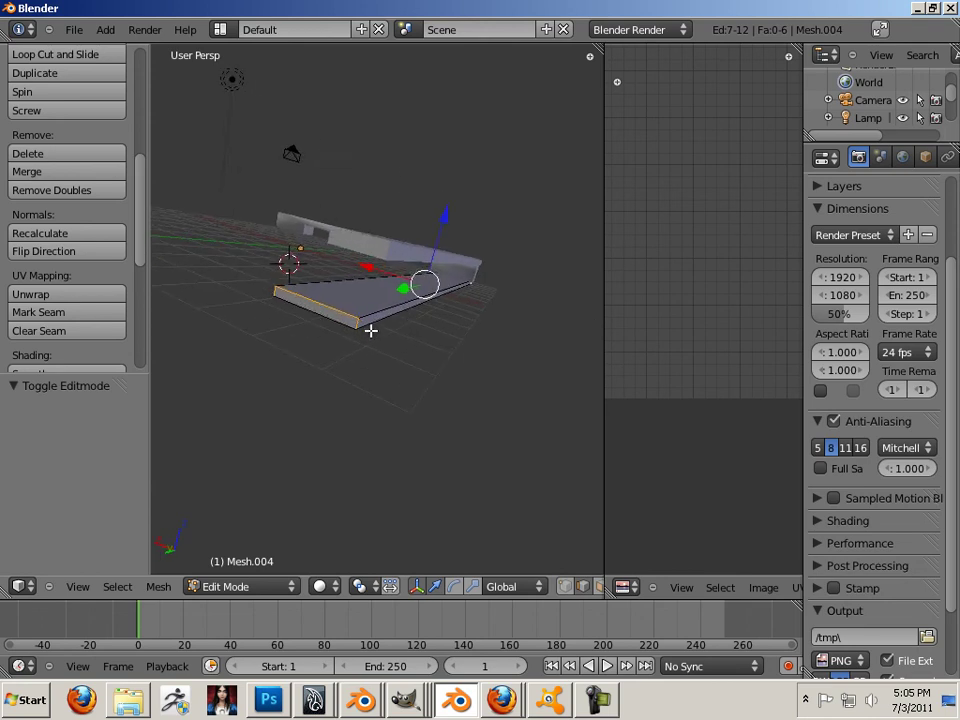
left_click(48, 314)
- Unwrap the whole board and check its four strips in an enlarged UV editor
key("a")
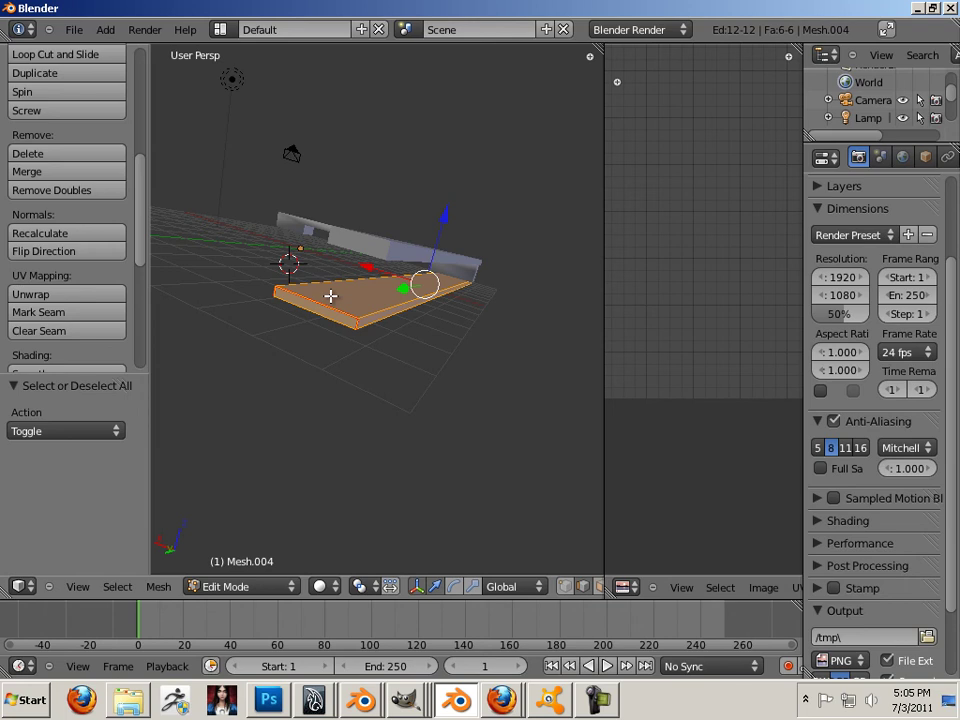
key("u")
left_click(332, 294)
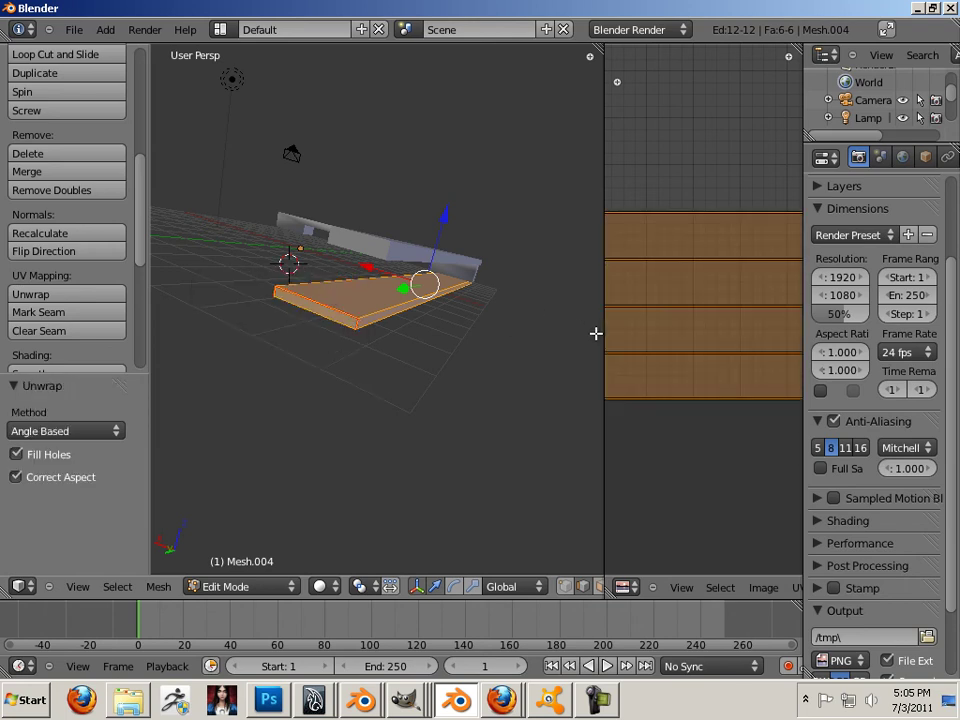
left_click_drag(603, 333, 196, 340)
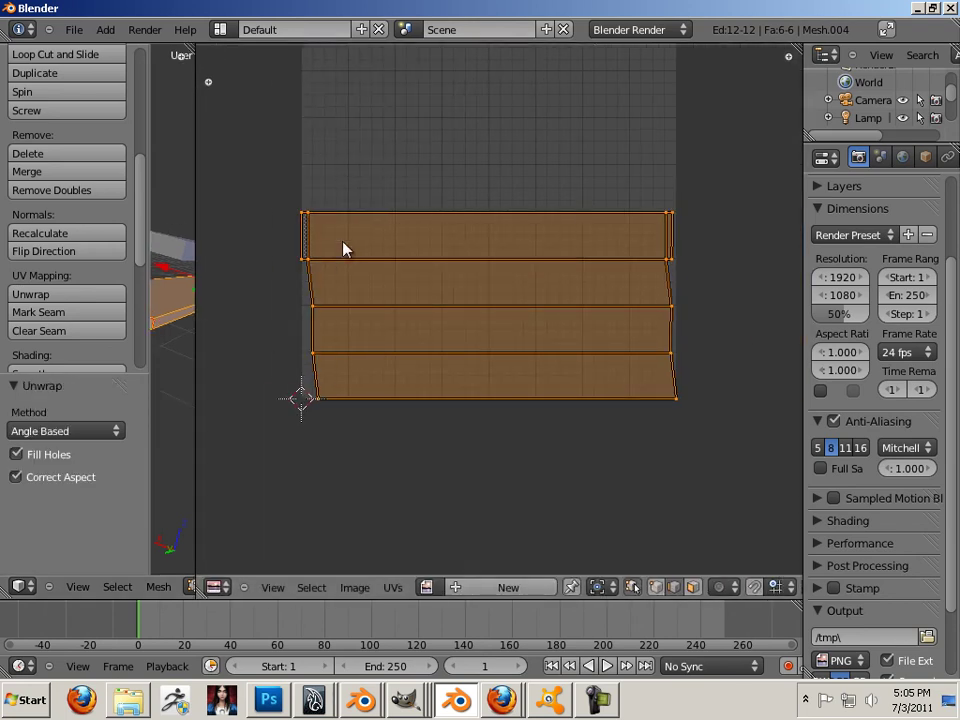
scroll(374, 333, "down", 3)
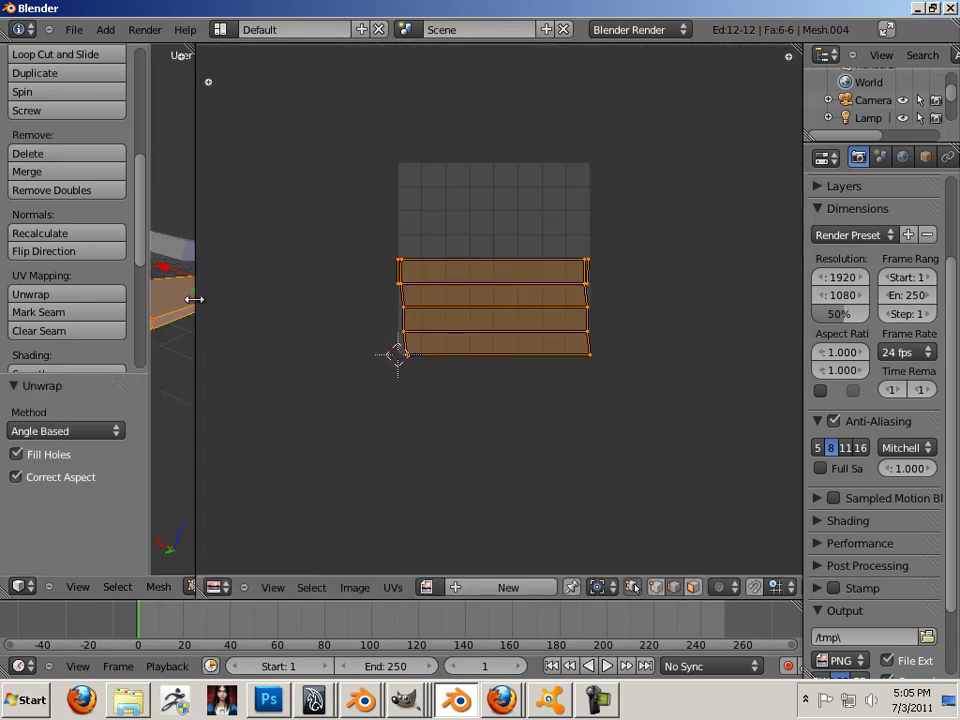
left_click_drag(195, 299, 493, 345)
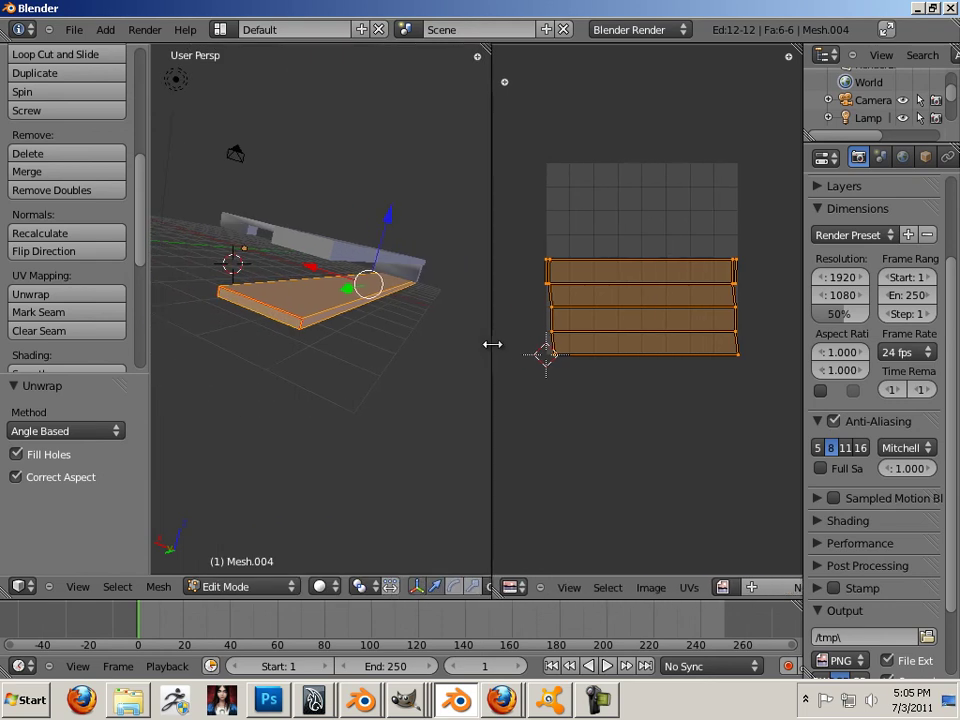
- Restore the 3D view, orbit around the pallet and deselect the mesh
left_click(332, 306)
middle_click_drag(439, 315, 253, 336)
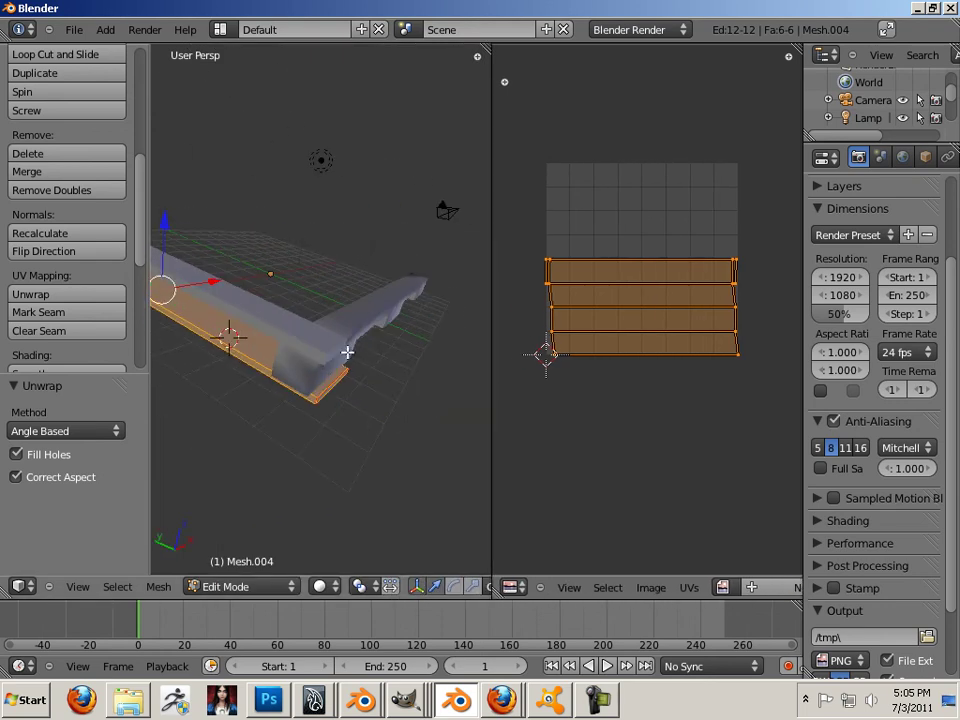
middle_click_drag(318, 373, 388, 315)
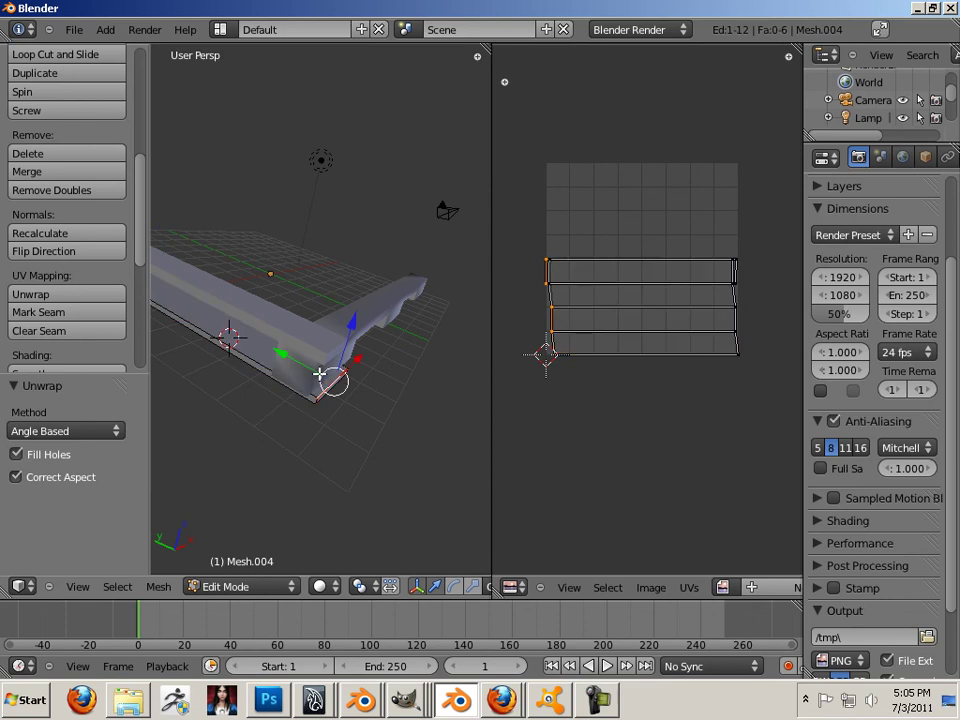
key("a")
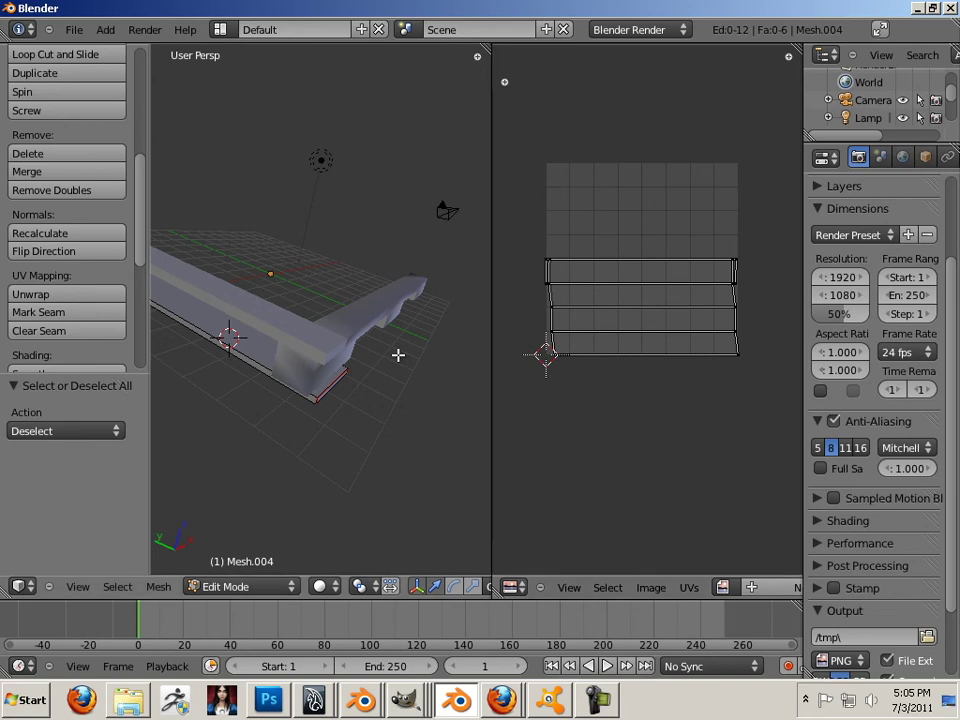
- Join the bottom board with the pallet body into Mesh.004 and re-enter Edit Mode
key("Tab")
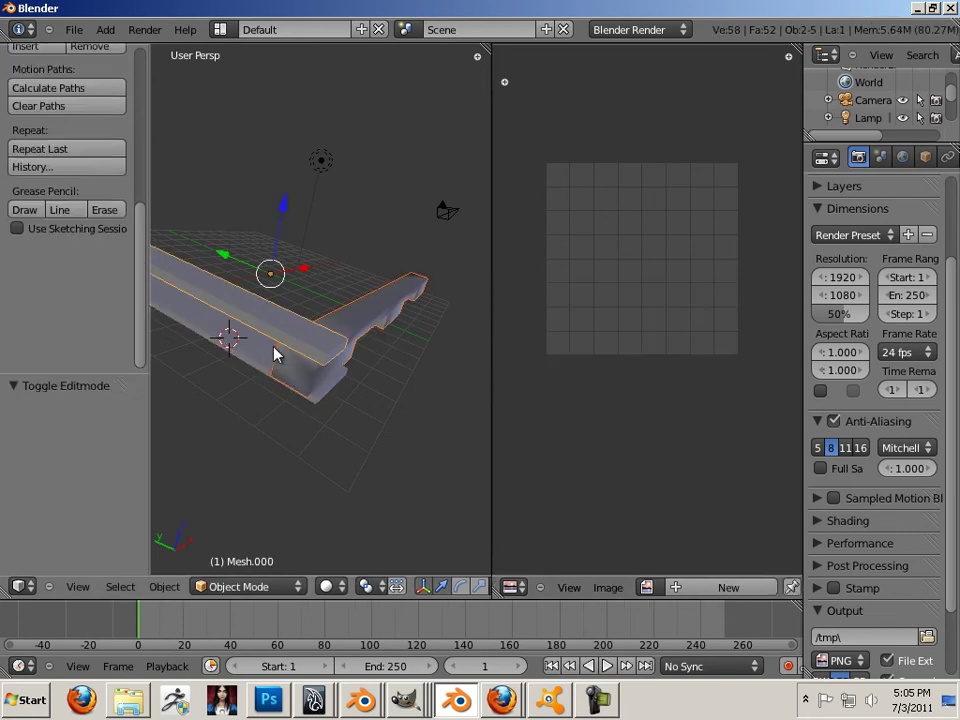
right_click(256, 360)
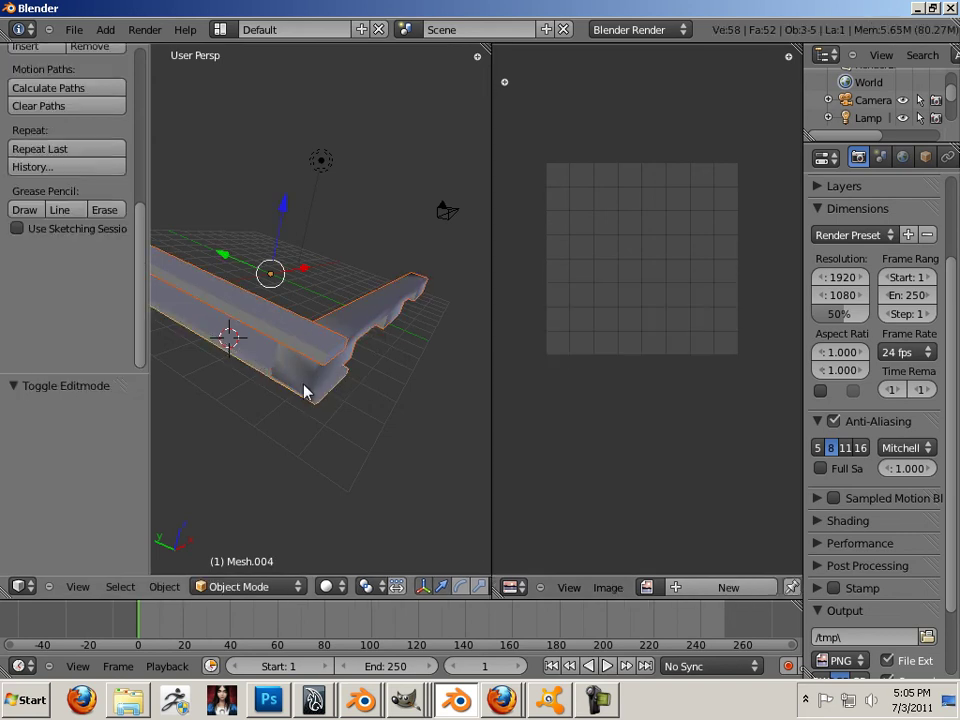
left_click(168, 588)
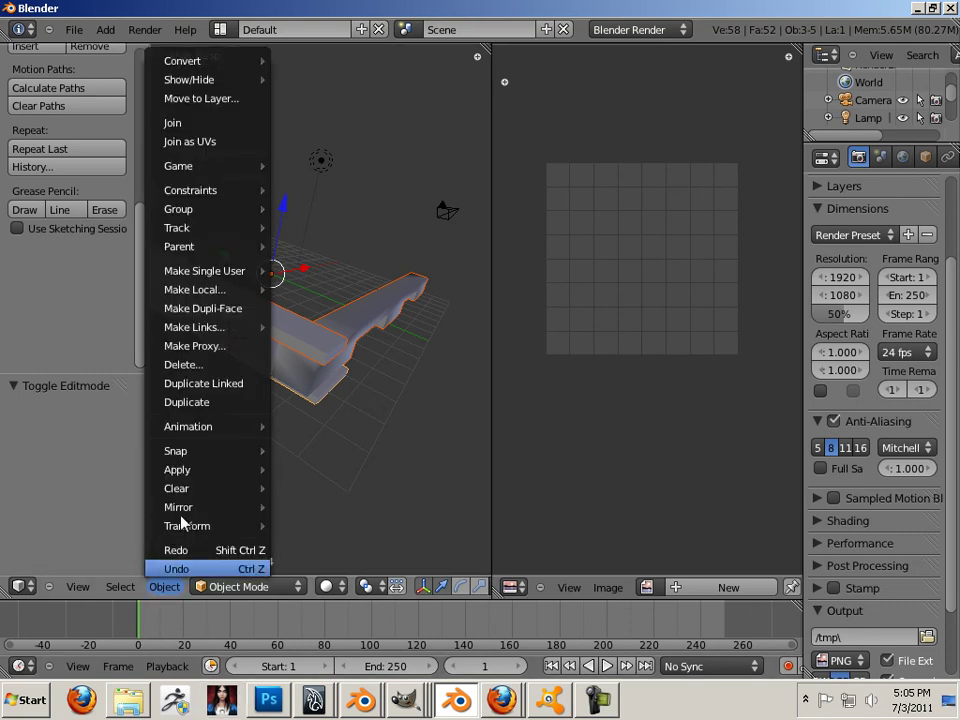
left_click(205, 124)
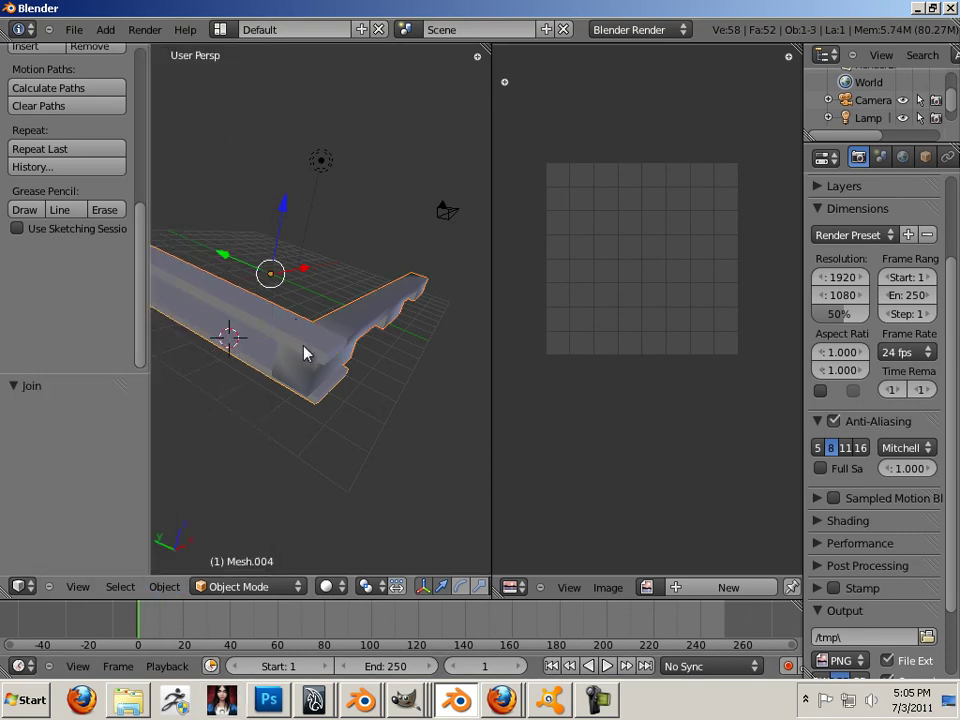
key("Tab")
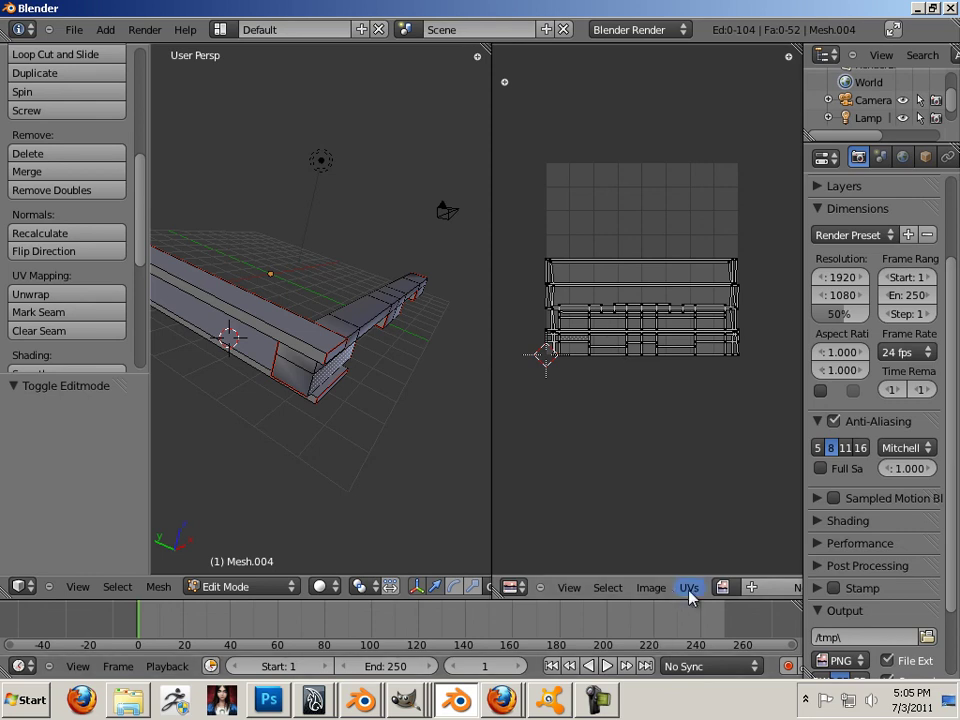
- Select all UVs, then apply Average Islands Scale and Pack Islands
key("a")
key("a")
key("a")
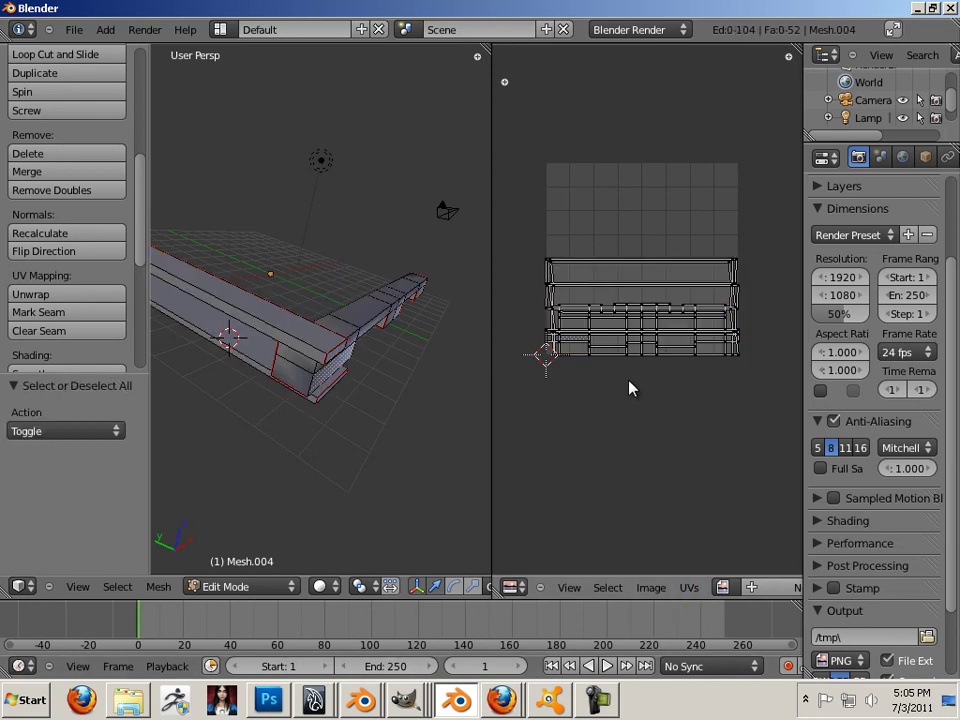
left_click(688, 588)
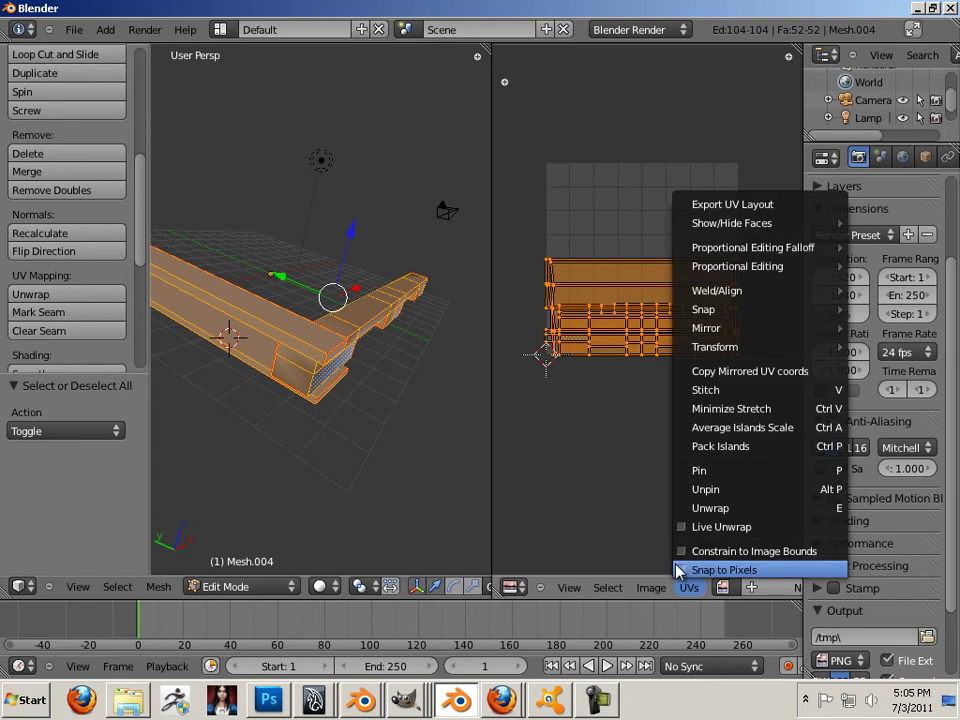
left_click(727, 430)
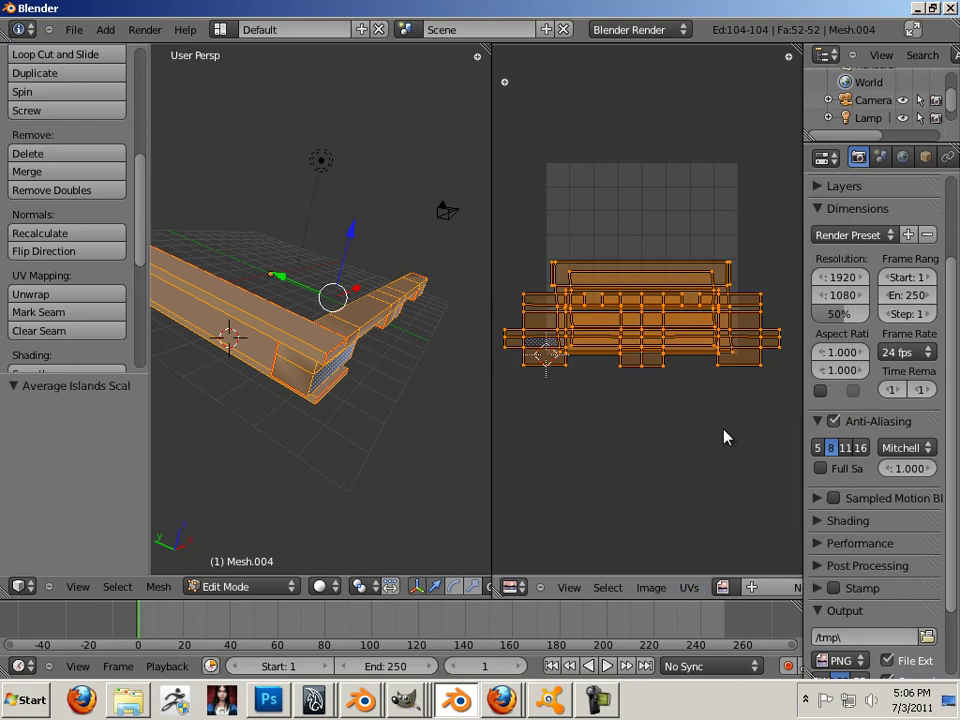
left_click(689, 587)
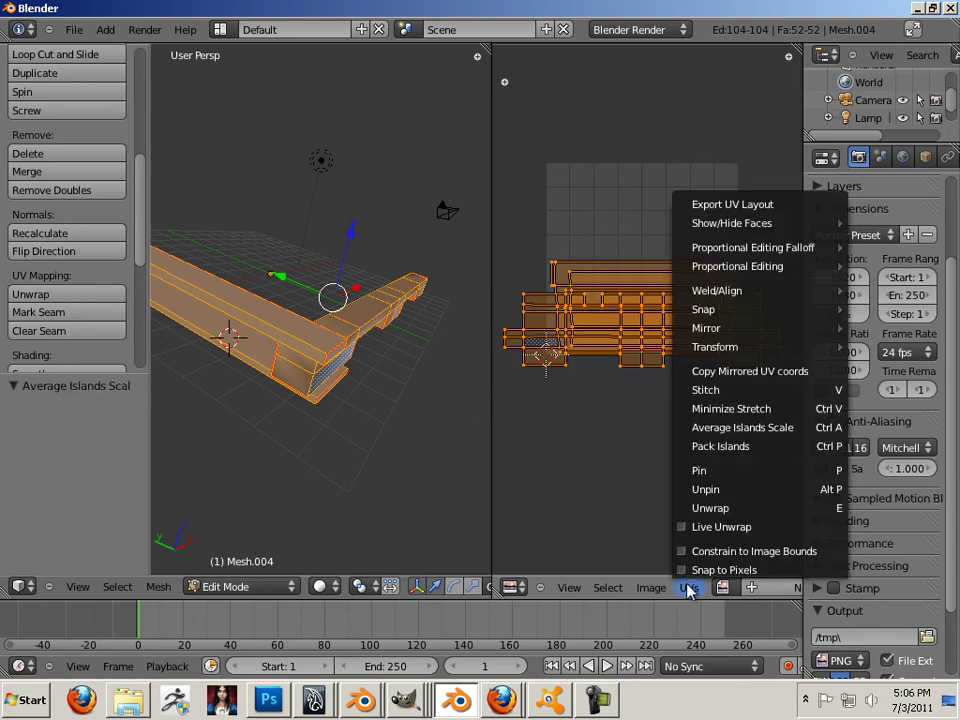
left_click(728, 449)
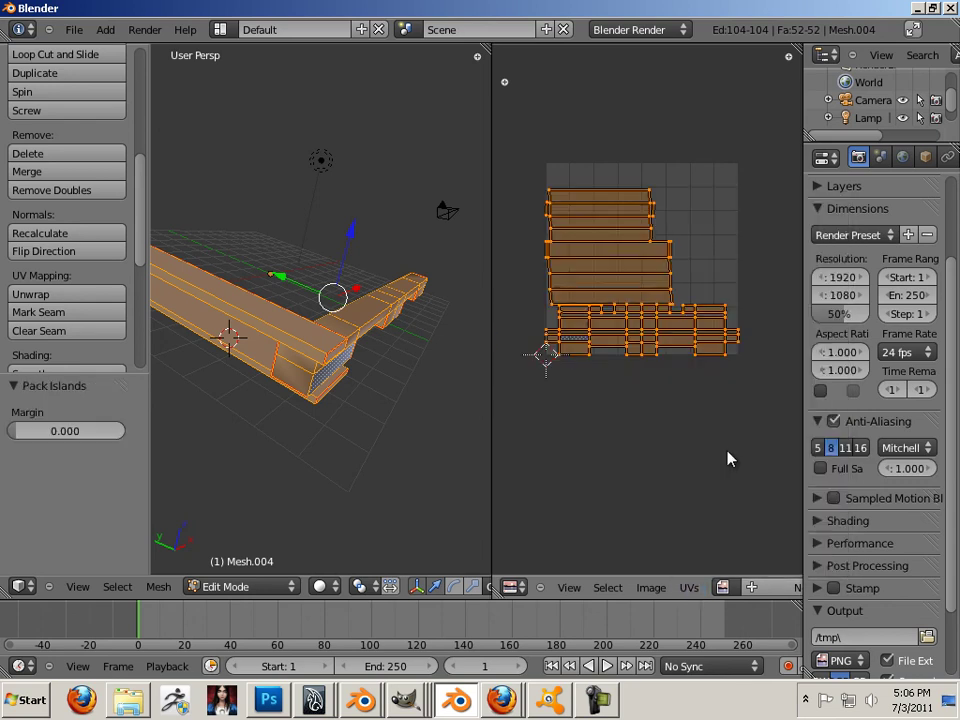
- Turn off UV sync selection and select the top, middle and bottom UV islands
right_click(673, 499)
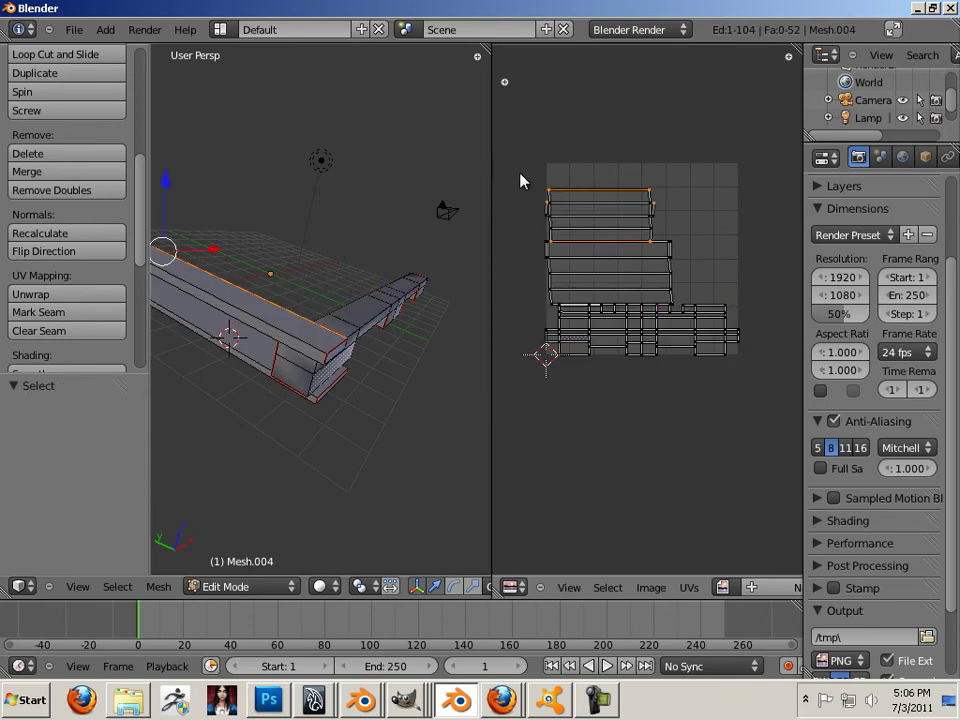
right_click_drag(521, 171, 521, 180)
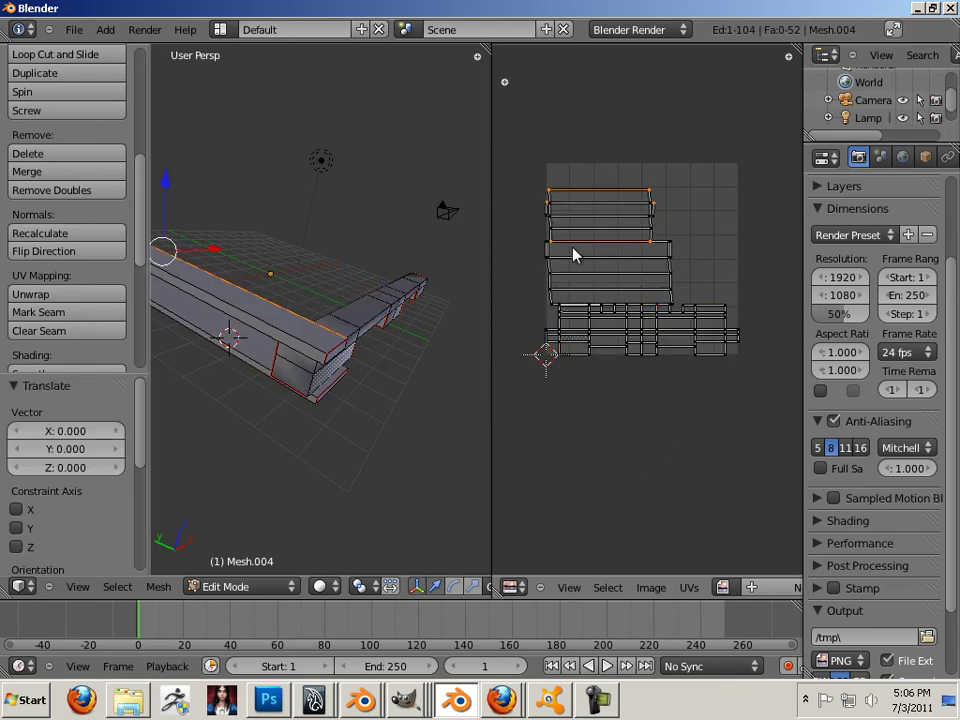
right_click(553, 220)
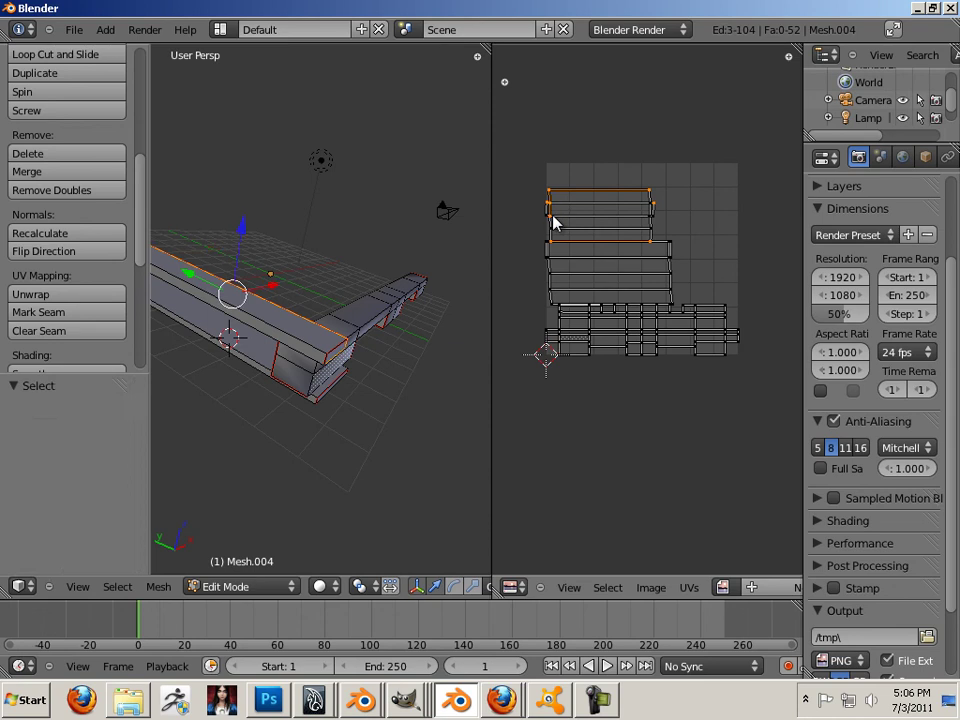
key("l")
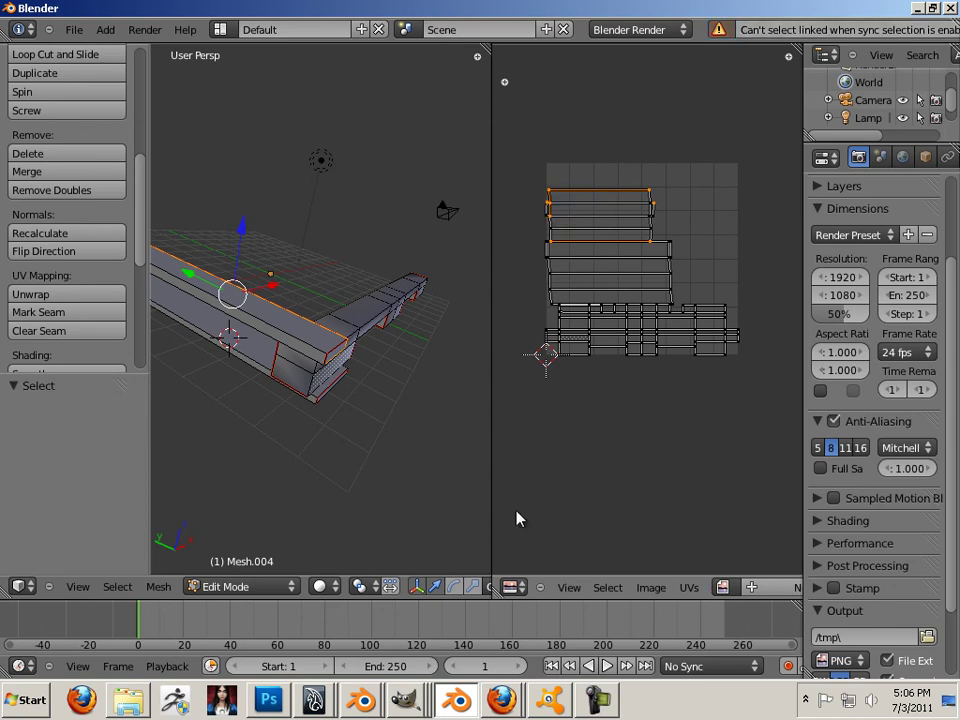
left_click_drag(491, 497, 226, 495)
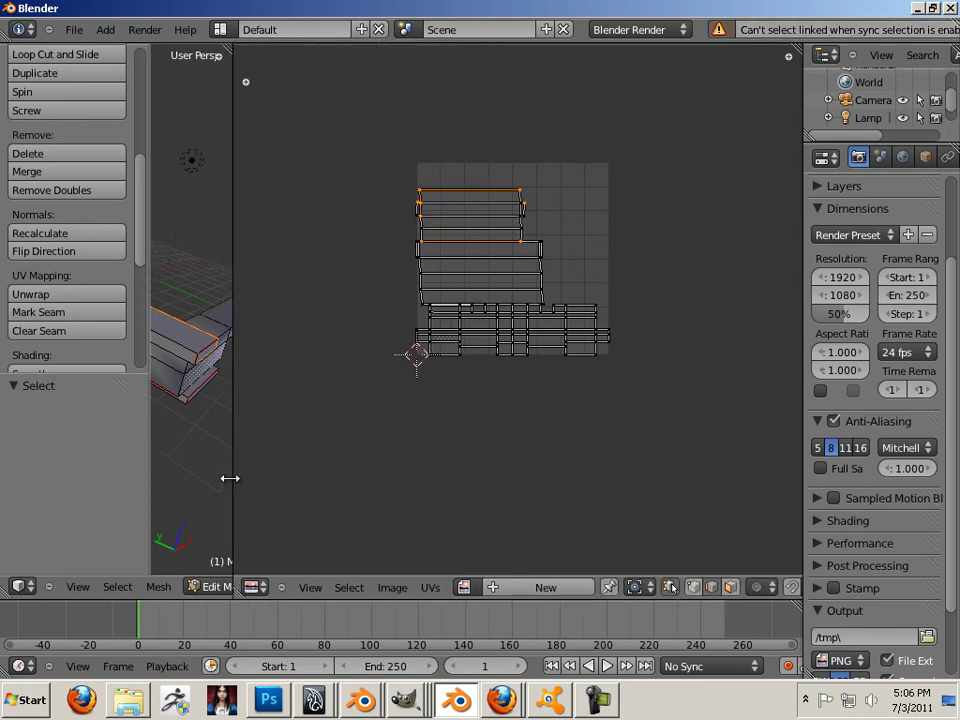
left_click(668, 588)
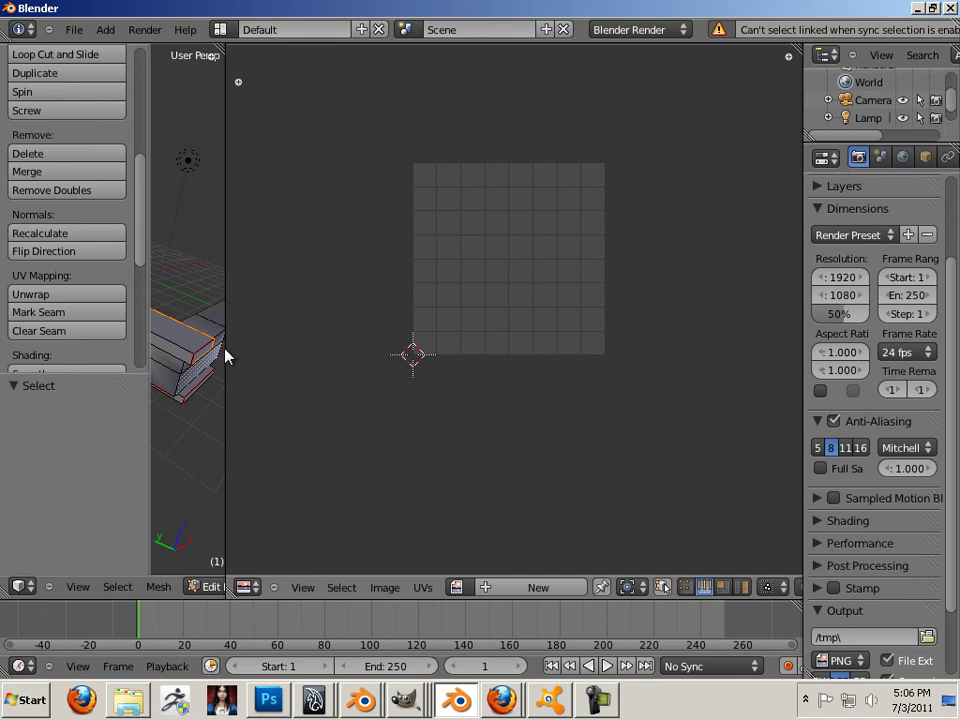
key("a")
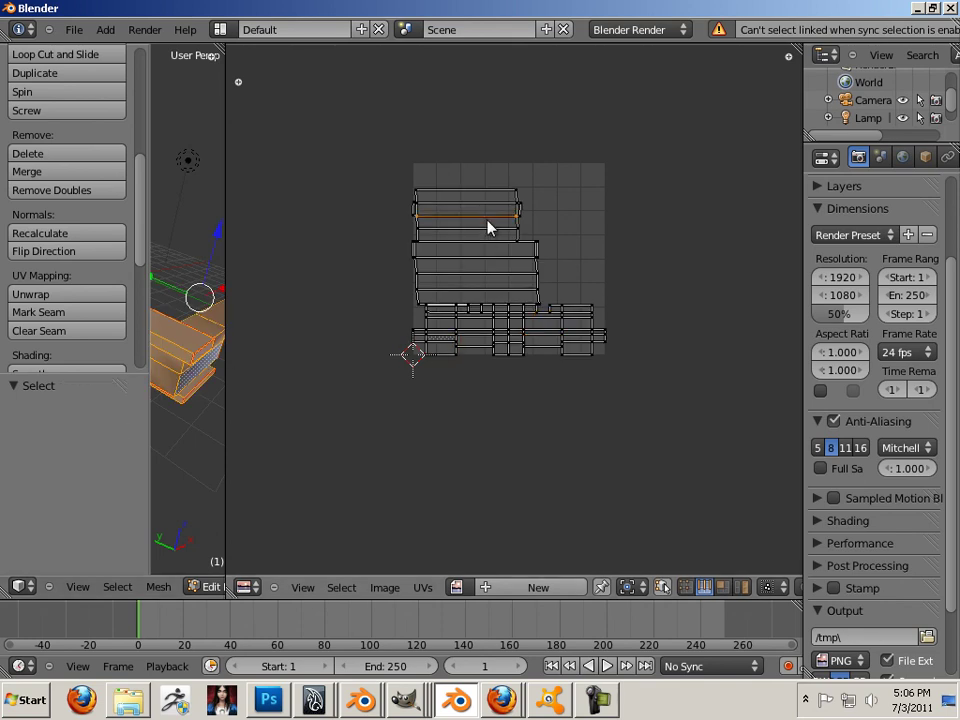
key("l")
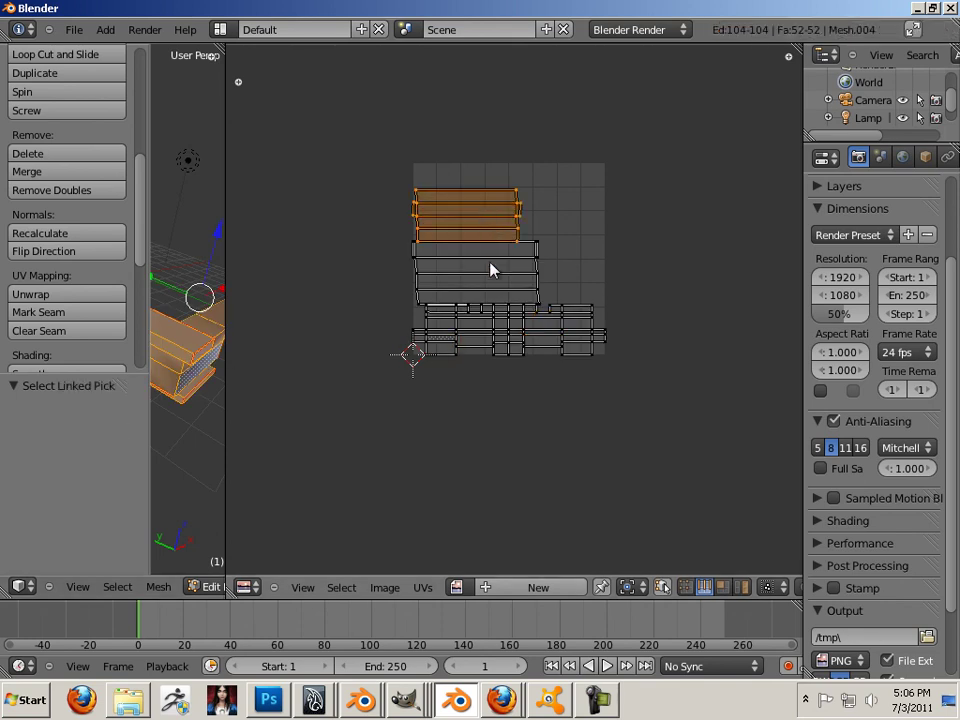
key("shift+l")
key("shift+l")
key("shift+l")
key("shift+l")
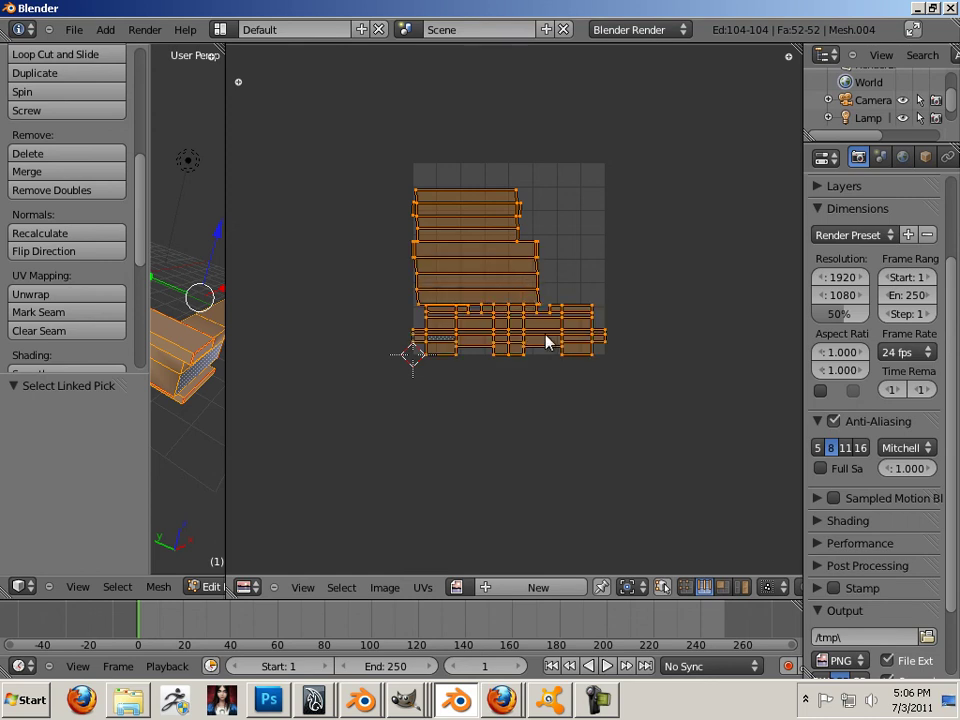
- Rotate the selected UV islands by -90°
key("r")
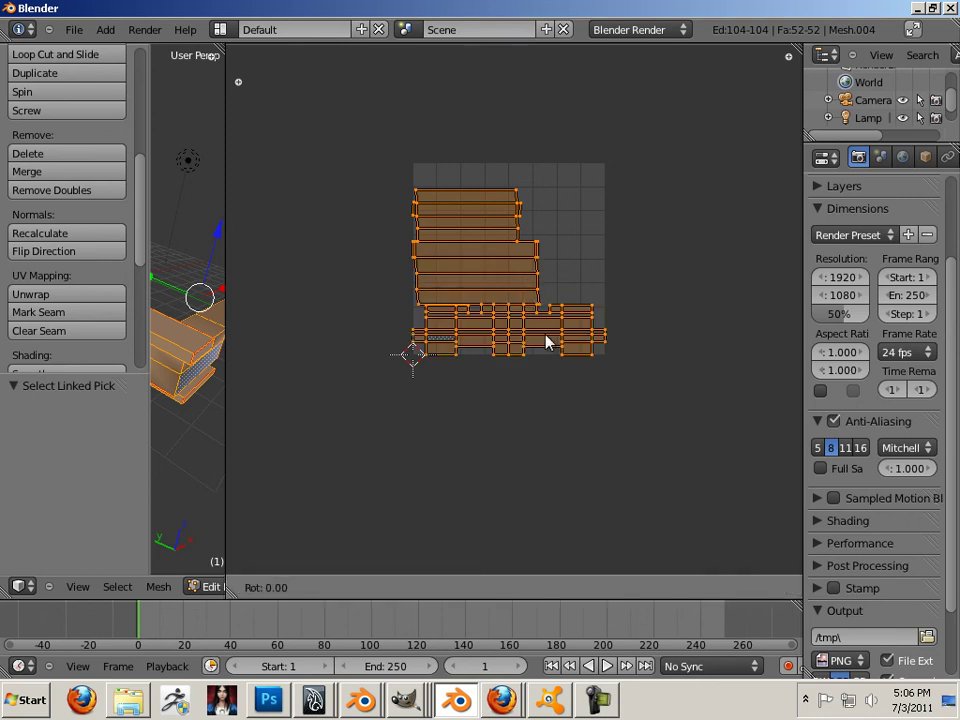
type("-90")
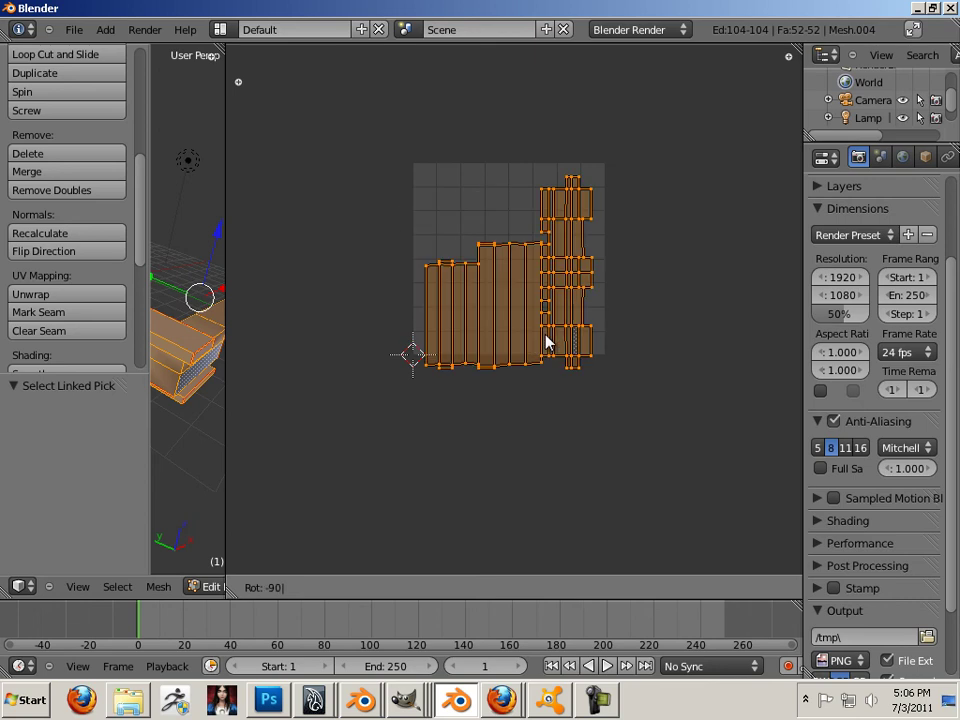
key("Tab")
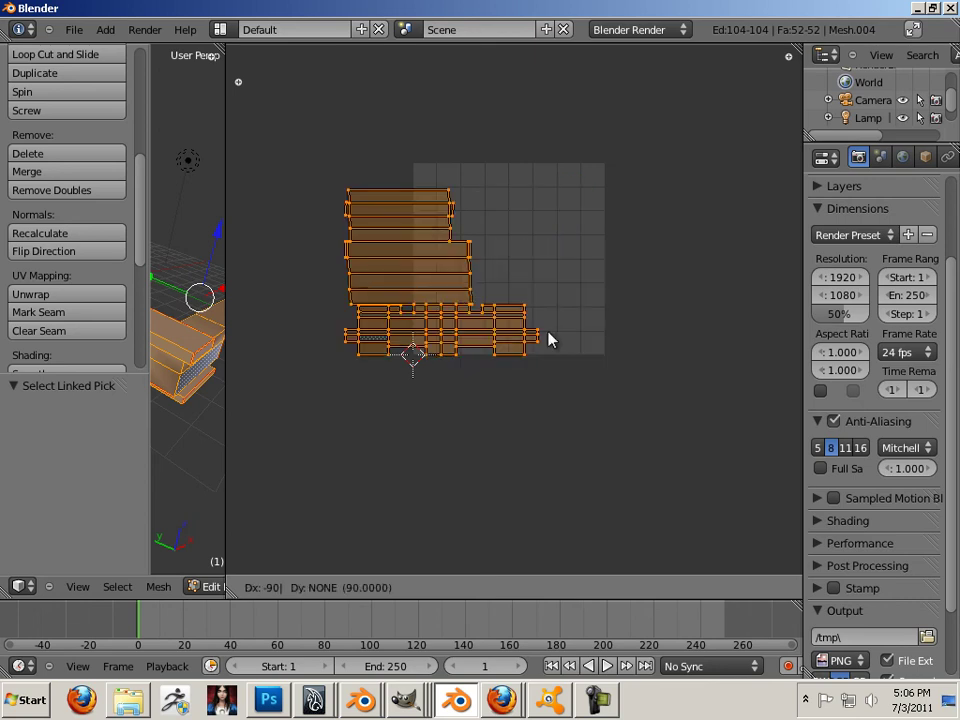
key("r")
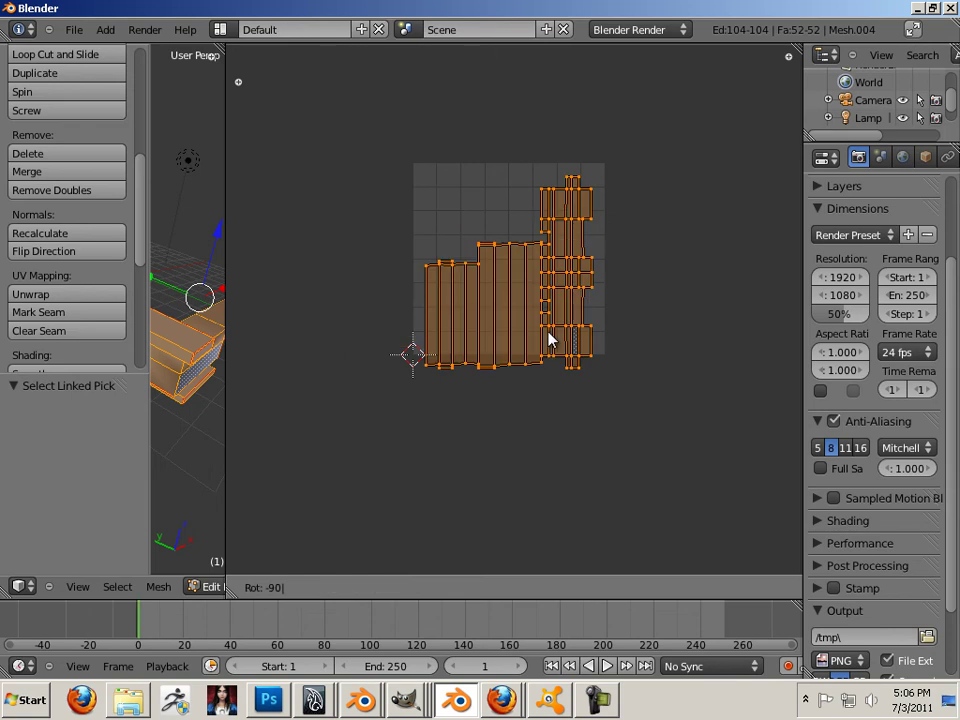
key("Return")
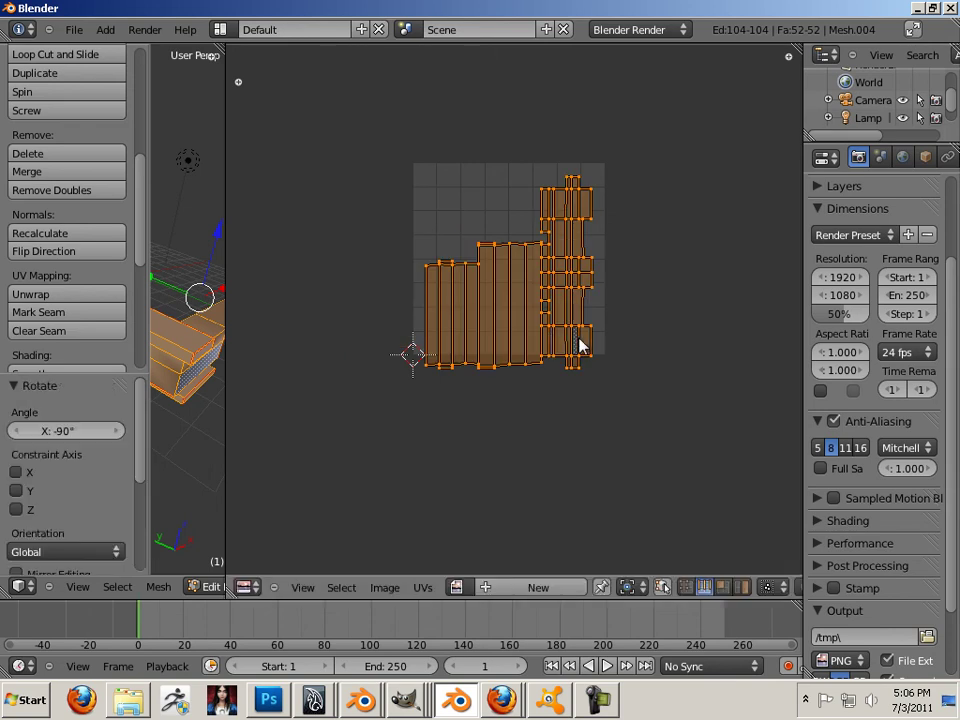
- Move the UV islands up and right and scale them to 0.962
scroll(566, 360, "up", 2)
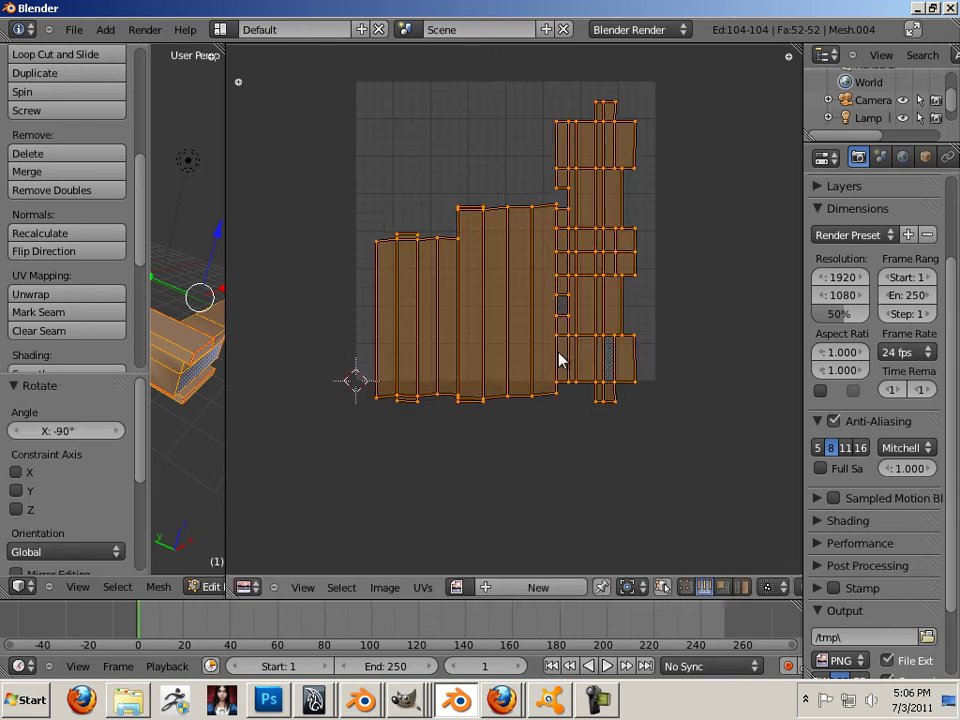
key("g")
key("Return")
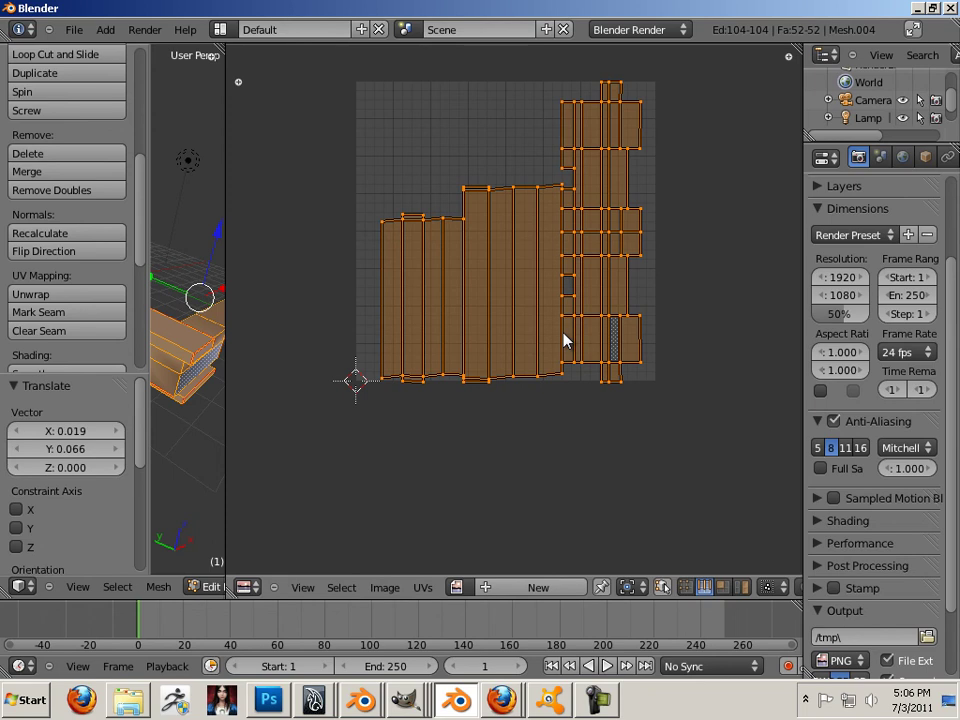
key("s")
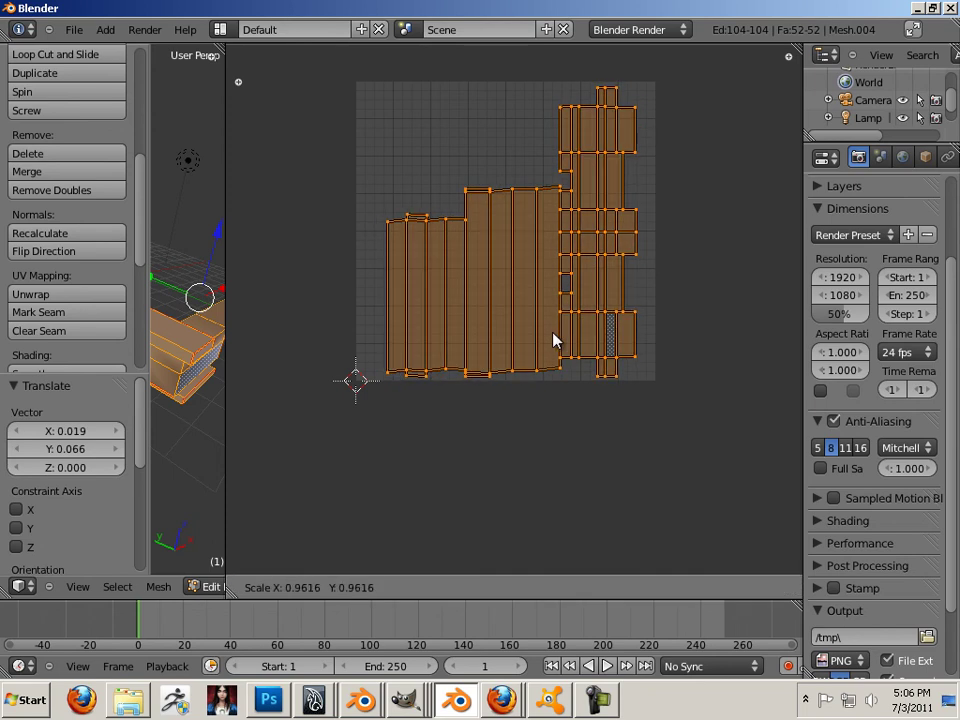
key("Return")
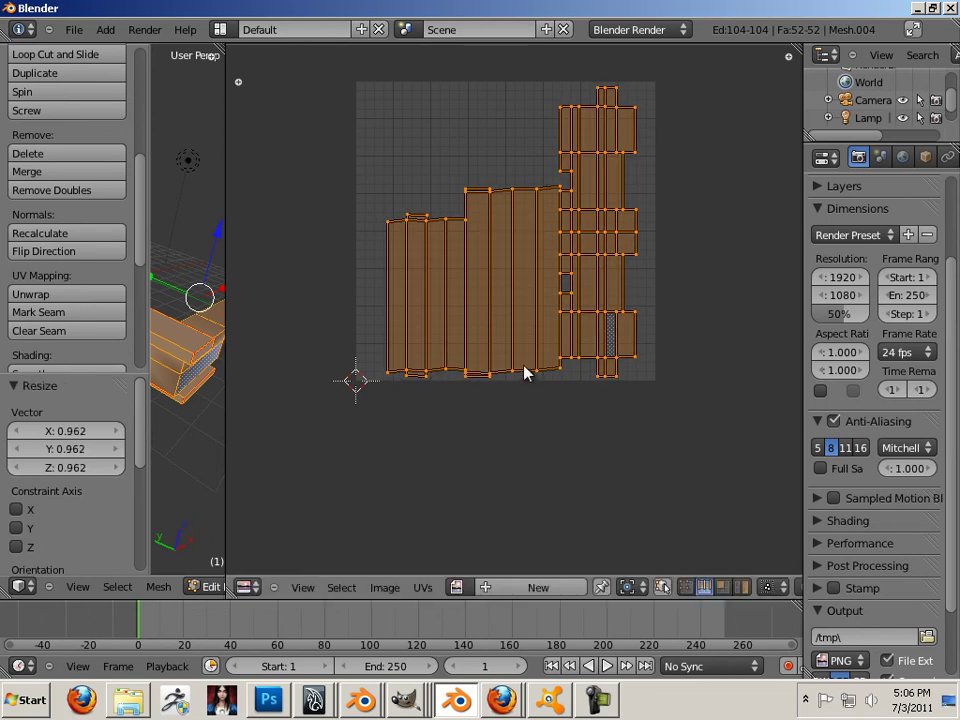
- Select the right-hand UV island and shift it further right
right_click(613, 444)
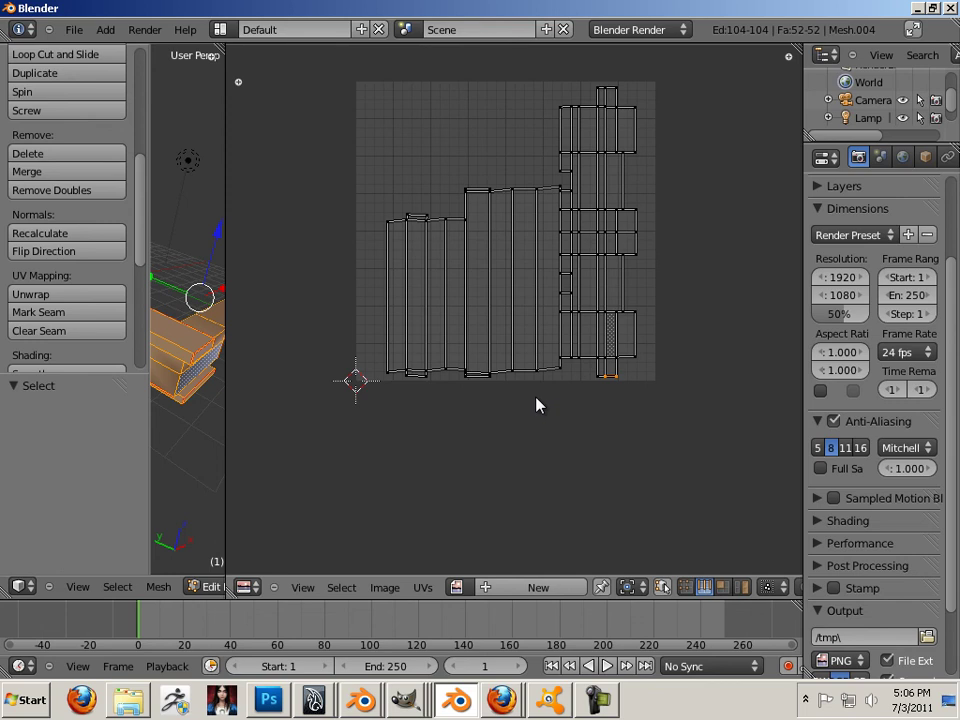
right_click(605, 357)
key("g")
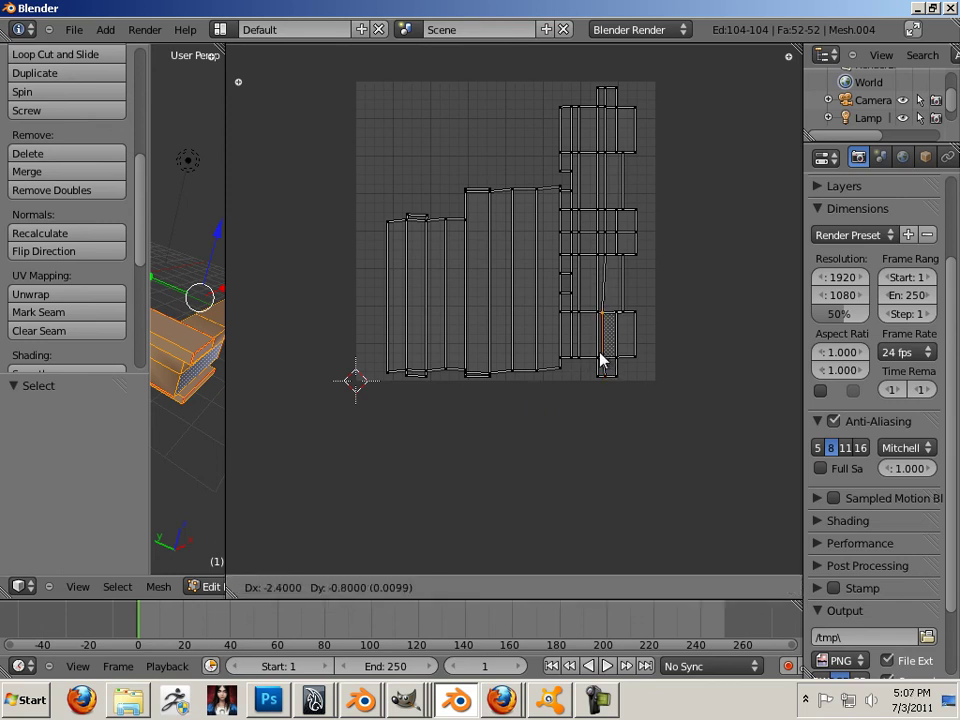
left_click(603, 360)
key("l")
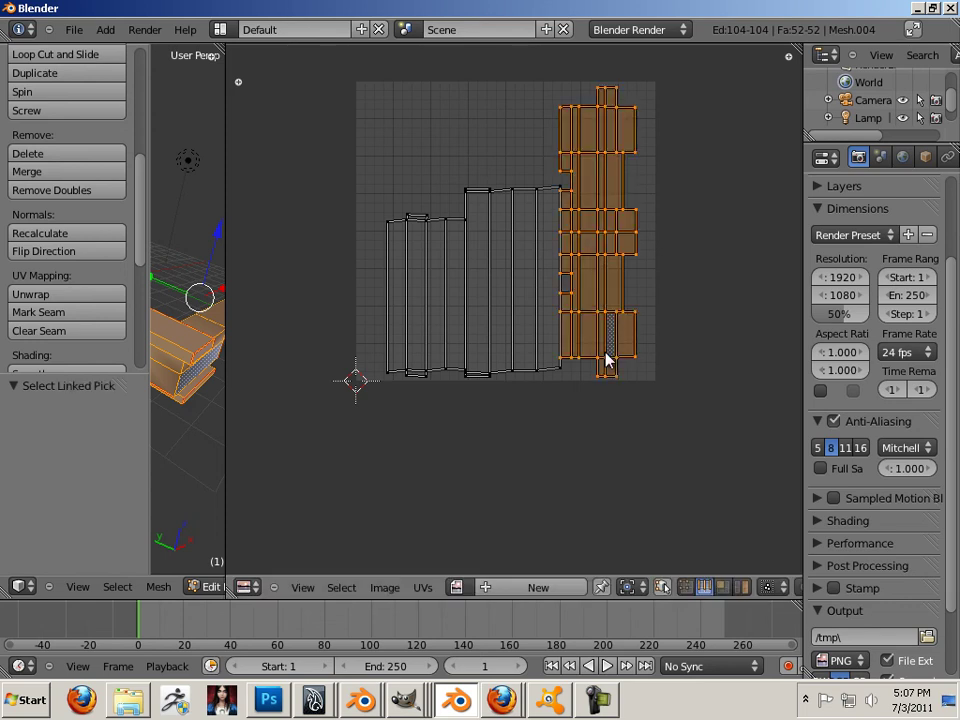
key("g")
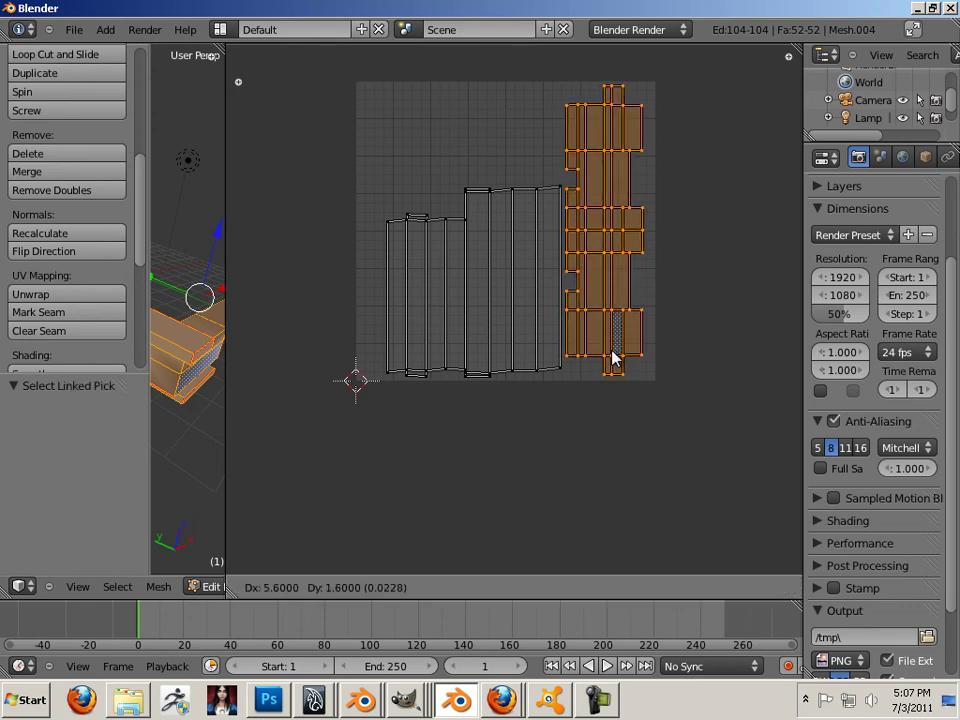
left_click(621, 362)
- Select the middle plank island and slide it right to separate it
right_click(557, 353)
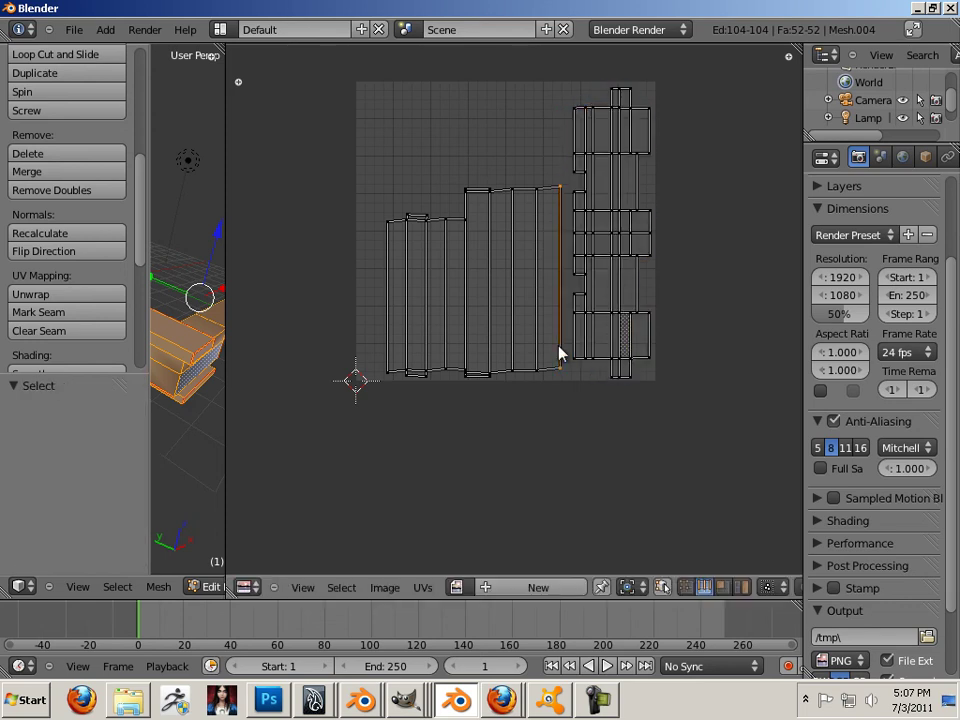
key("g")
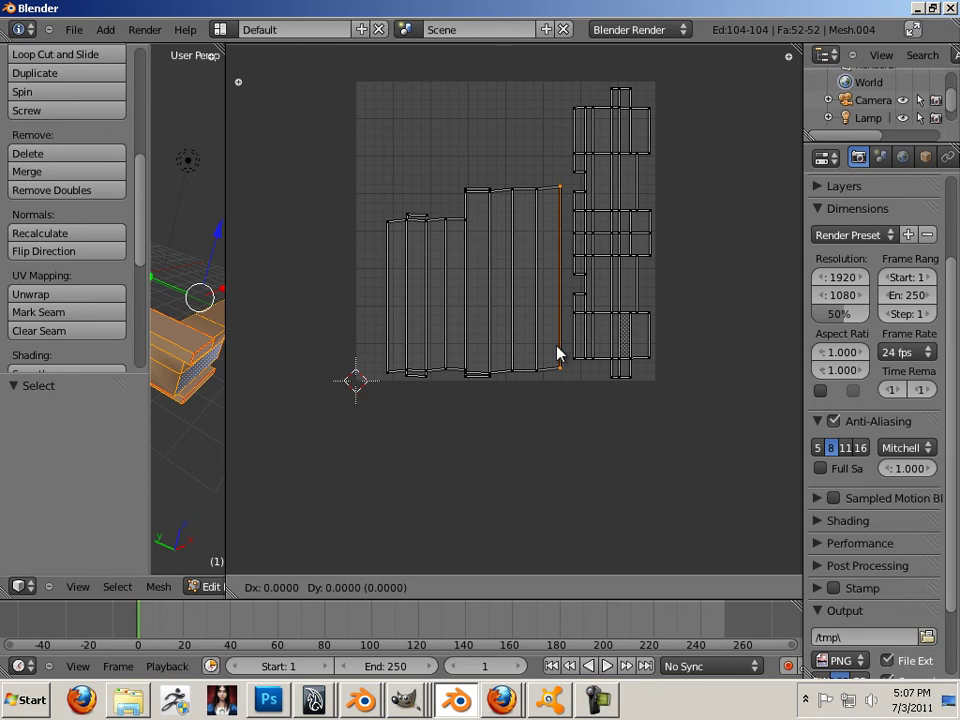
right_click(531, 354)
key("l")
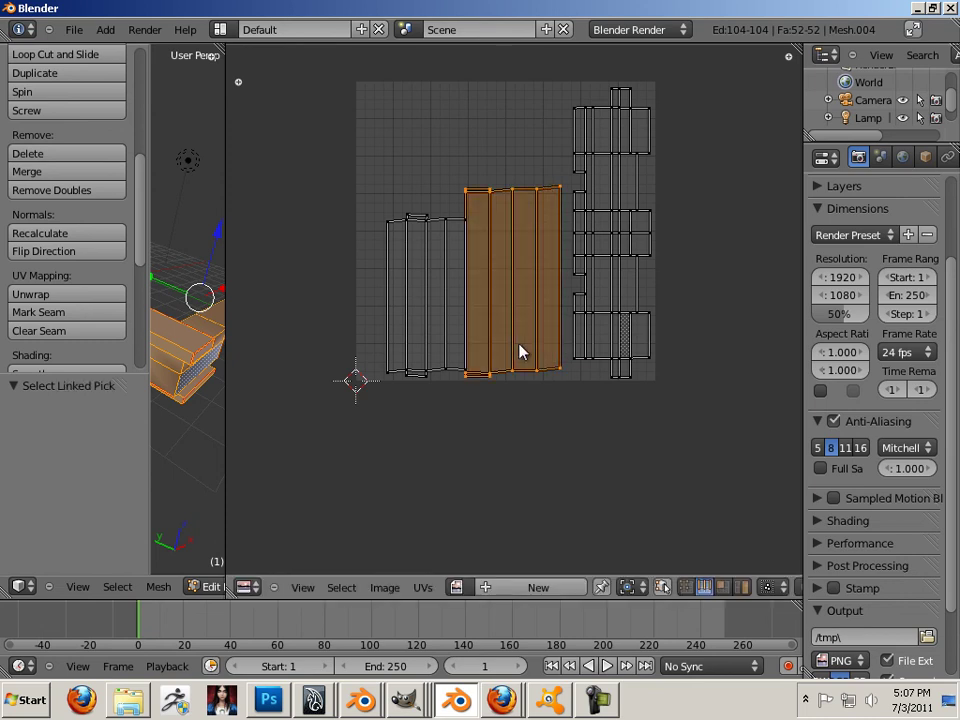
key("g")
left_click(527, 352)
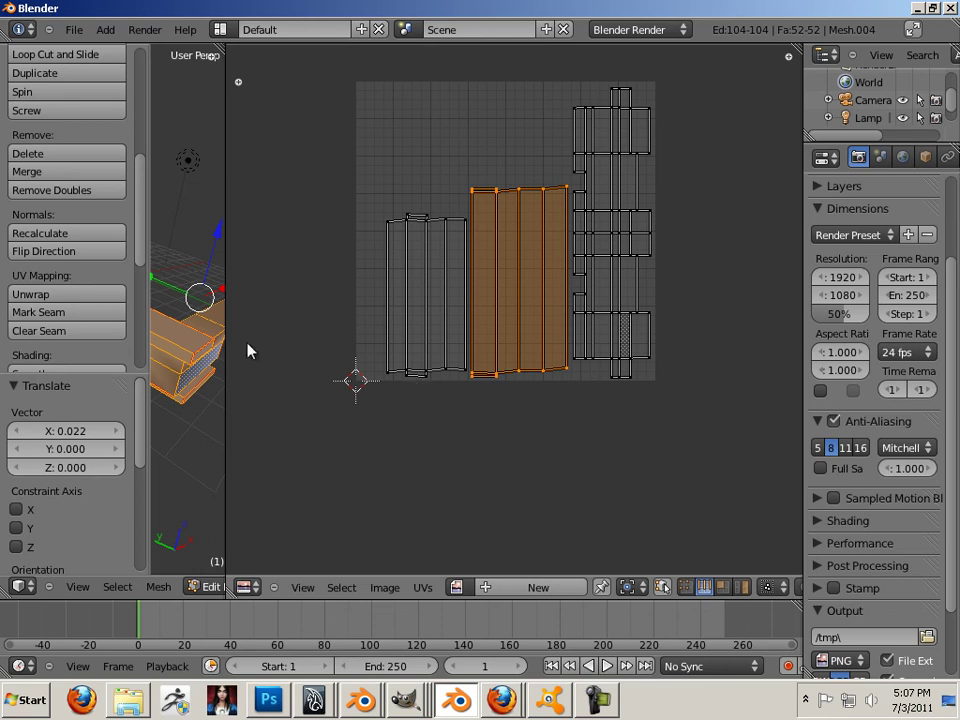
- Widen the 3D view and duplicate the lower beam 5.77 units along Y
left_click_drag(226, 332, 660, 332)
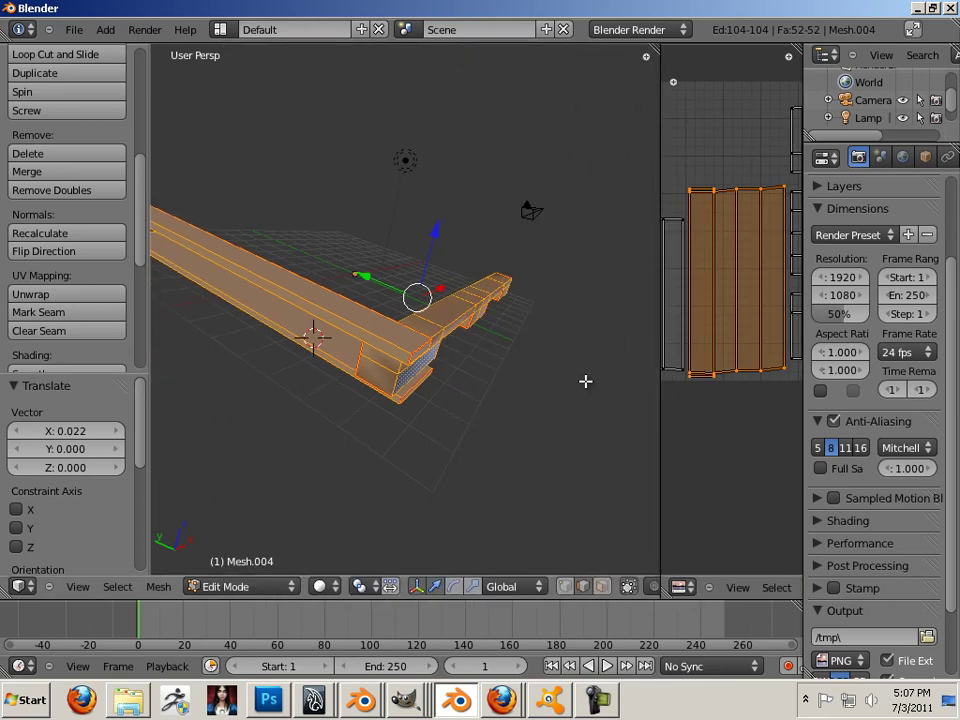
key("Right")
middle_click_drag(656, 388, 450, 399)
right_click(490, 392)
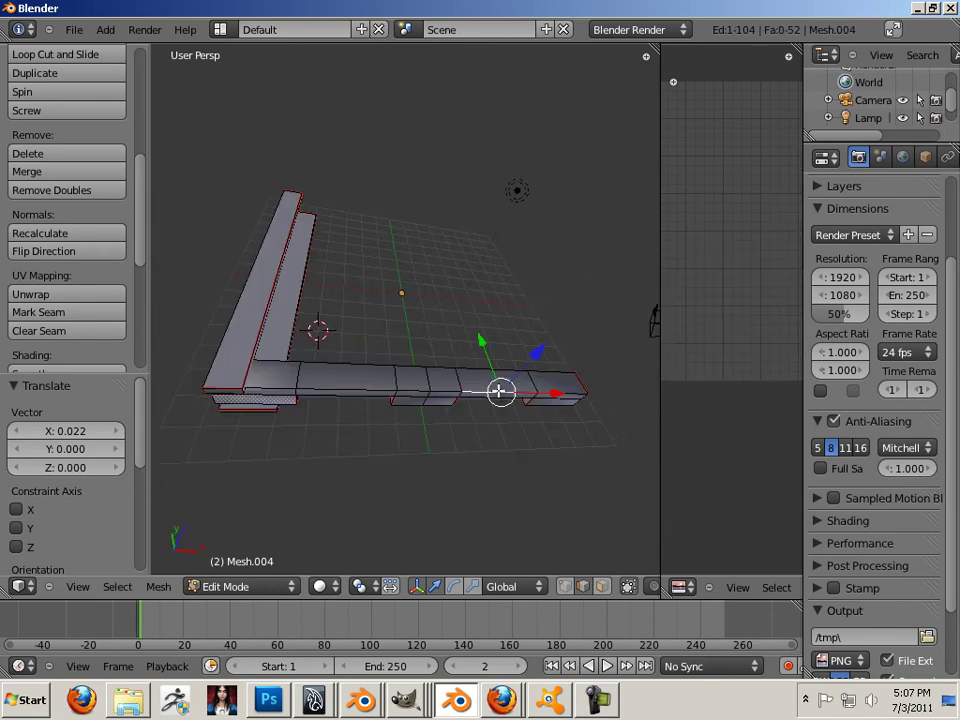
key("ctrl+l")
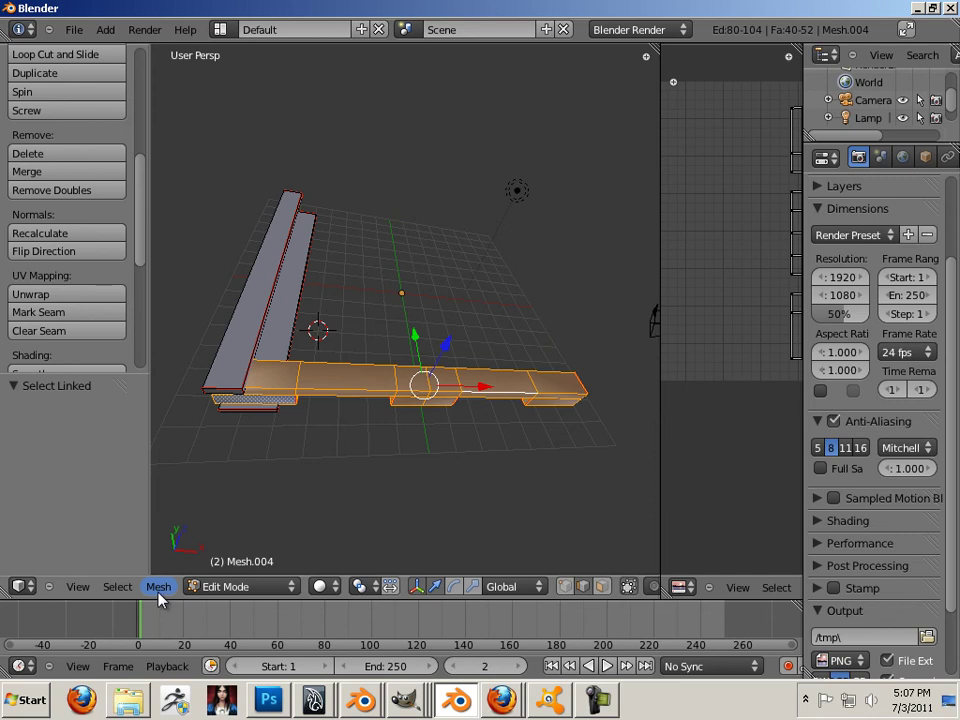
middle_click_drag(521, 454, 486, 368)
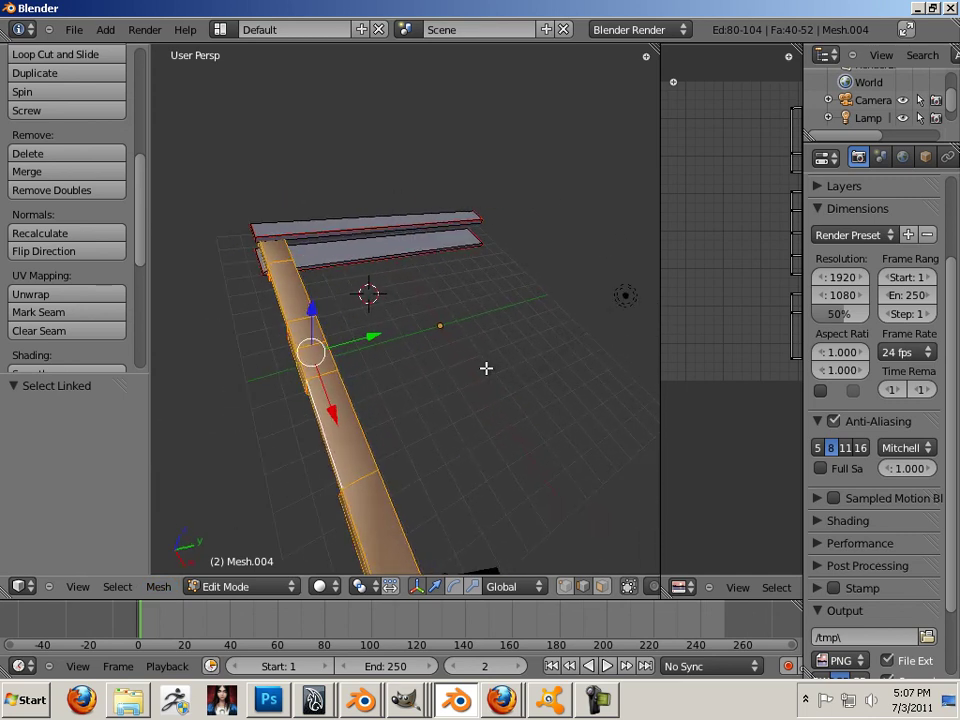
key("shift+d")
left_click(325, 366)
key("g")
key("y")
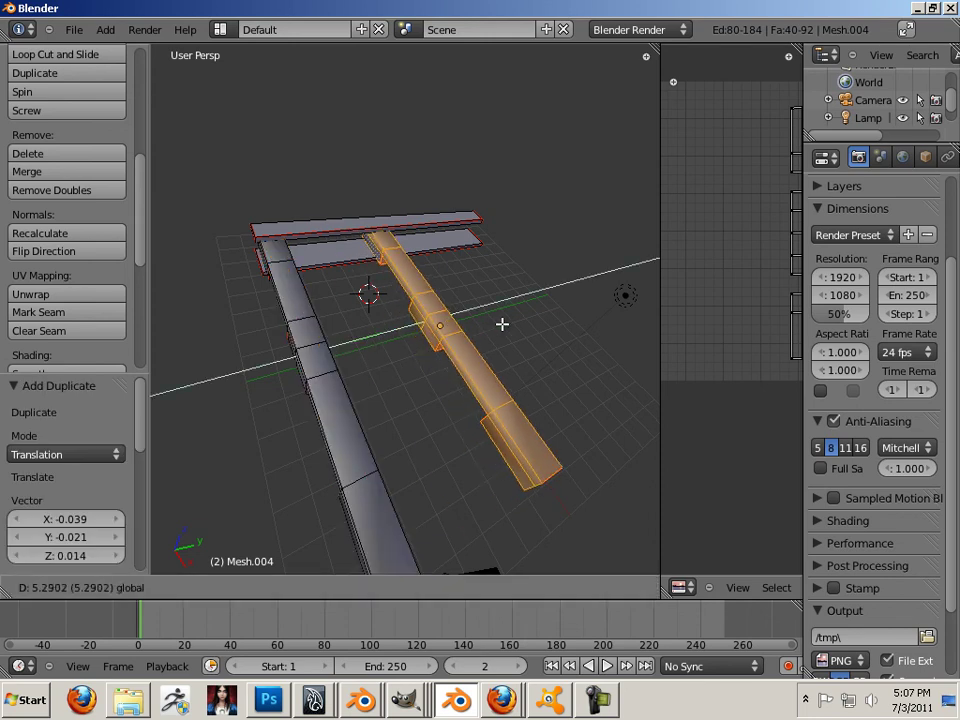
left_click(510, 320)
- In top orthographic view, duplicate the middle beam up to the pallet's top edge
middle_click_drag(510, 320, 527, 345)
key("KP_7")
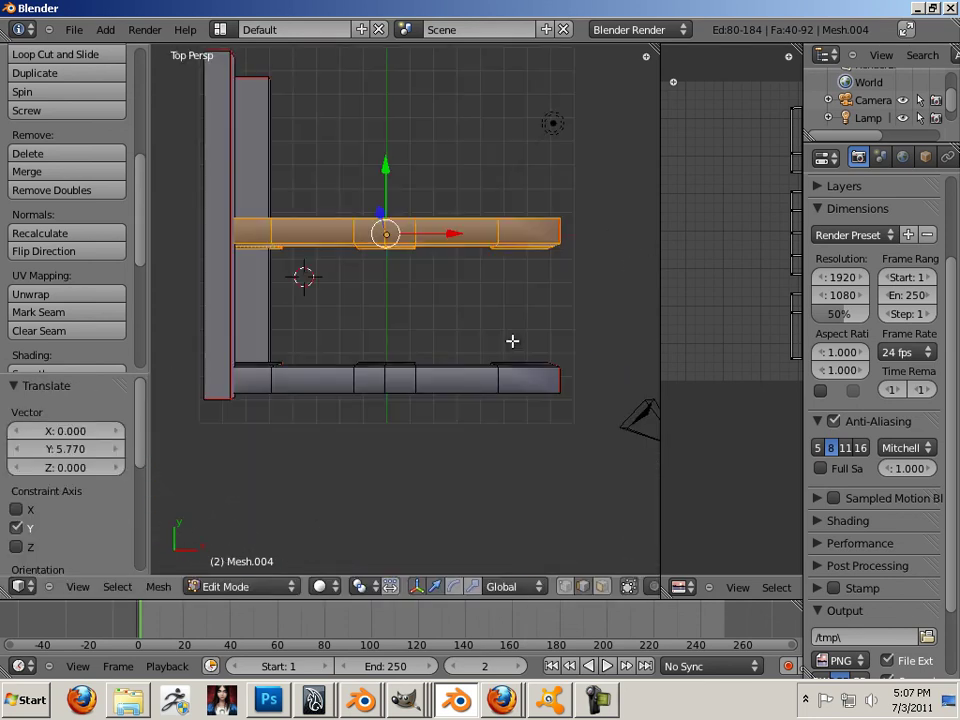
key("KP_5")
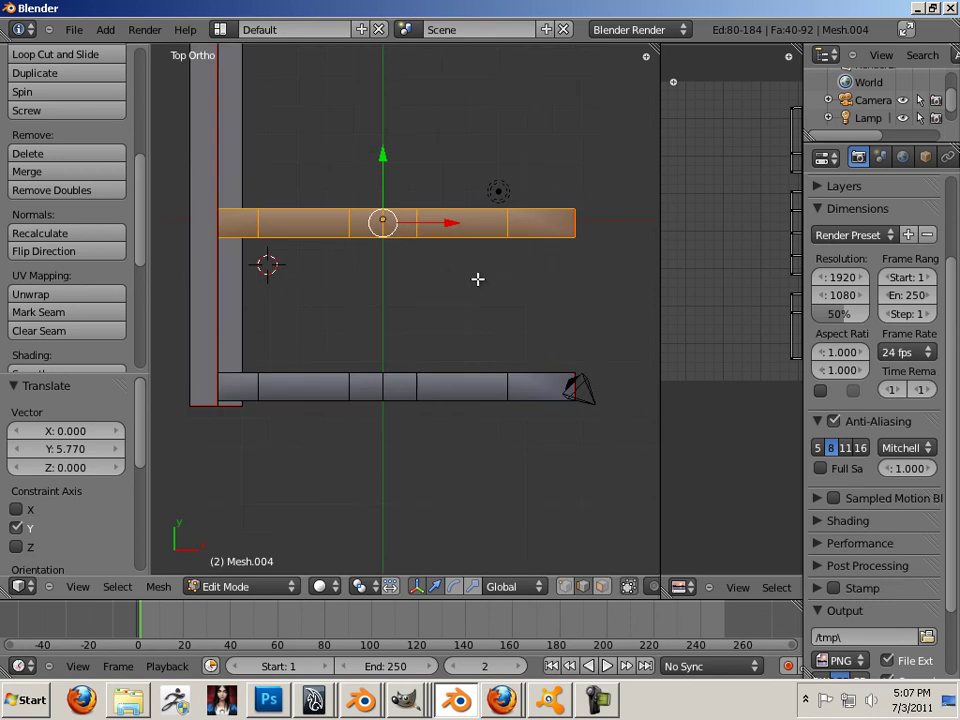
middle_click_drag(429, 261, 442, 331, "shift")
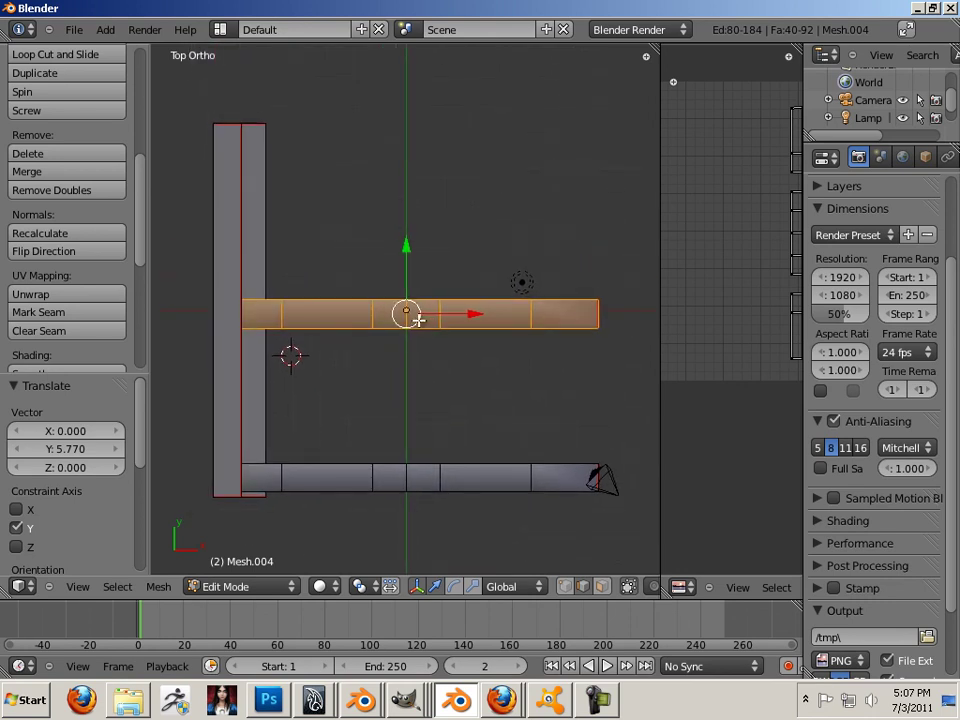
key("shift+d")
left_click(412, 316)
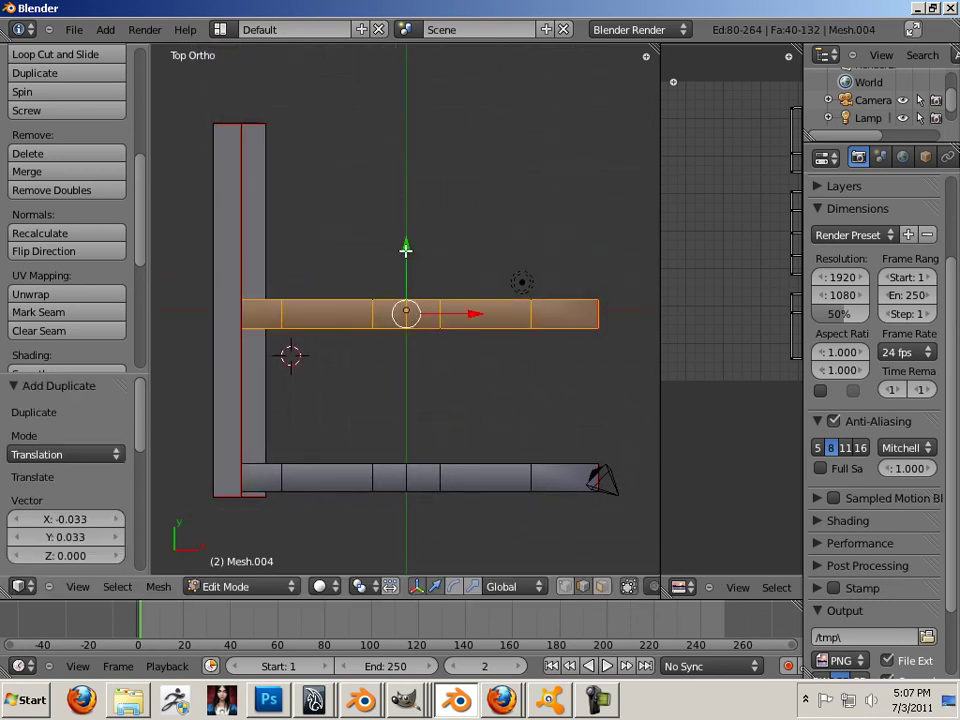
left_click_drag(403, 249, 393, 84)
right_click(233, 221)
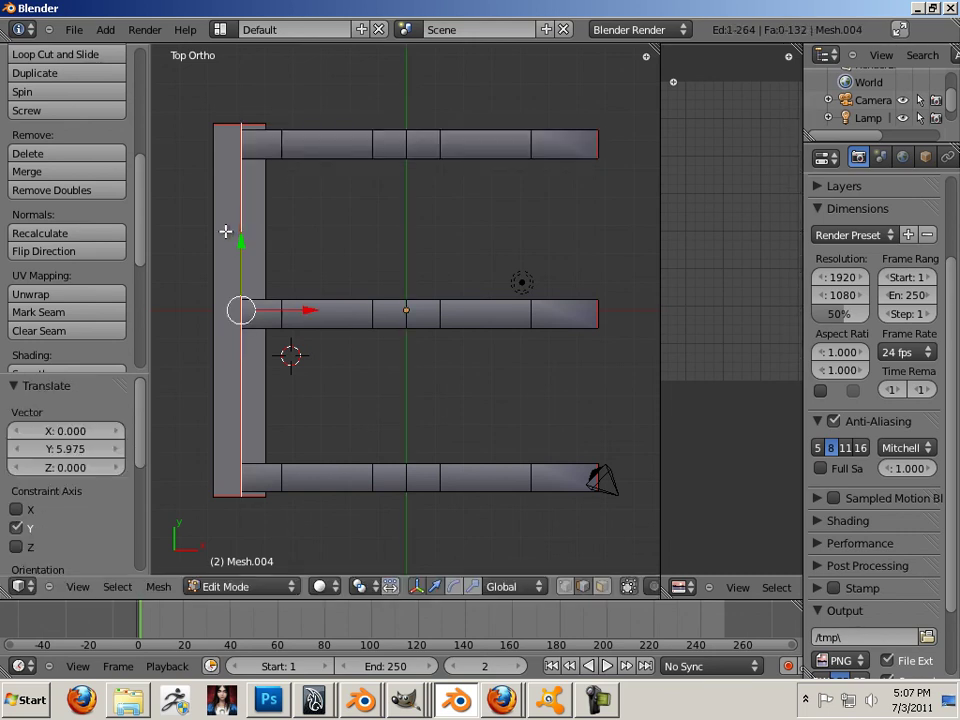
- Select the whole left deck board and place three copies stepped rightward along X
right_click(214, 241)
key("ctrl+l")
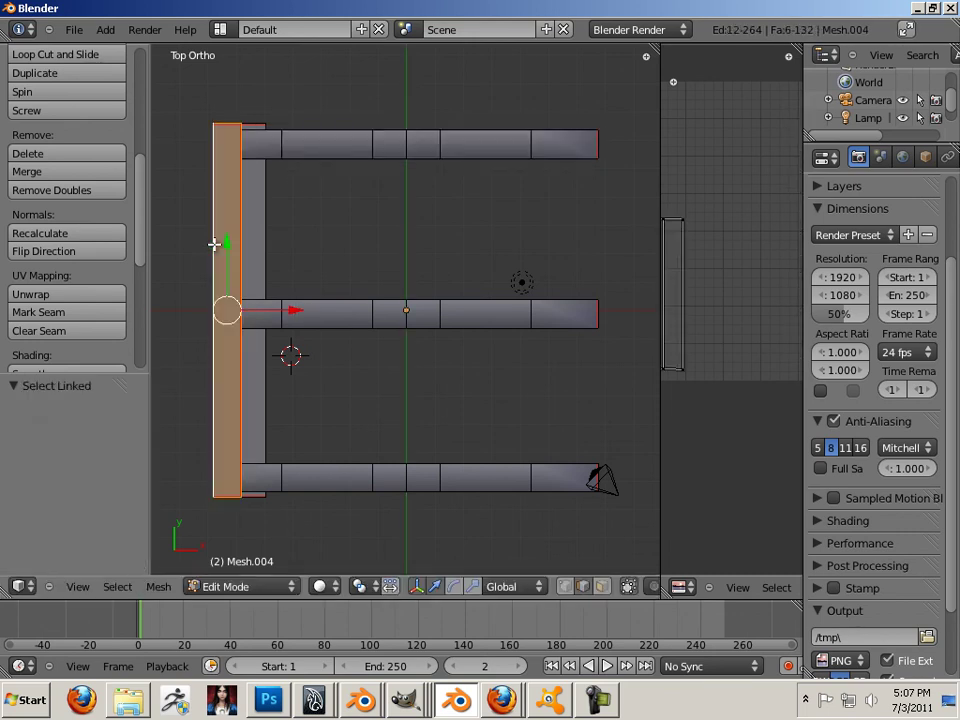
key("shift+d")
right_click(220, 249)
key("g")
key("x")
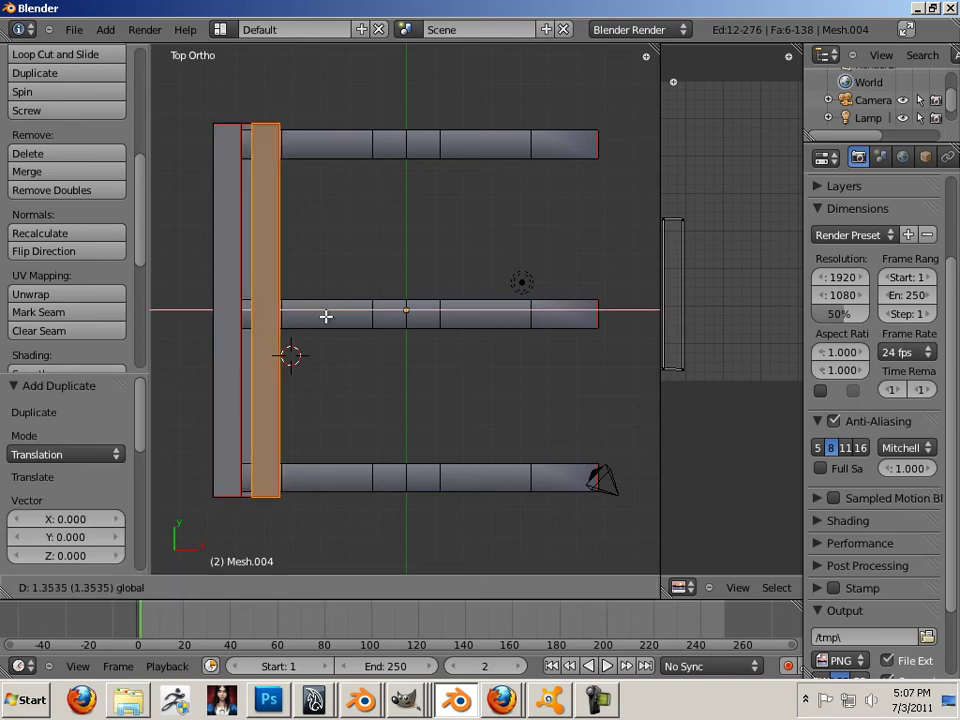
left_click(320, 316)
key("shift+d")
left_click(326, 309)
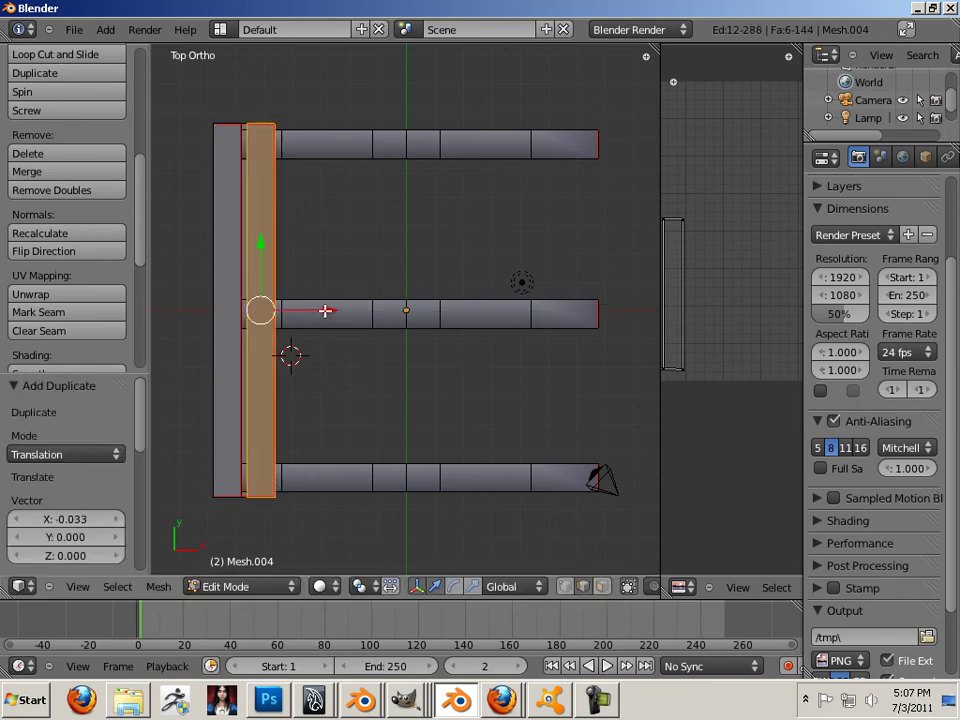
key("g")
key("x")
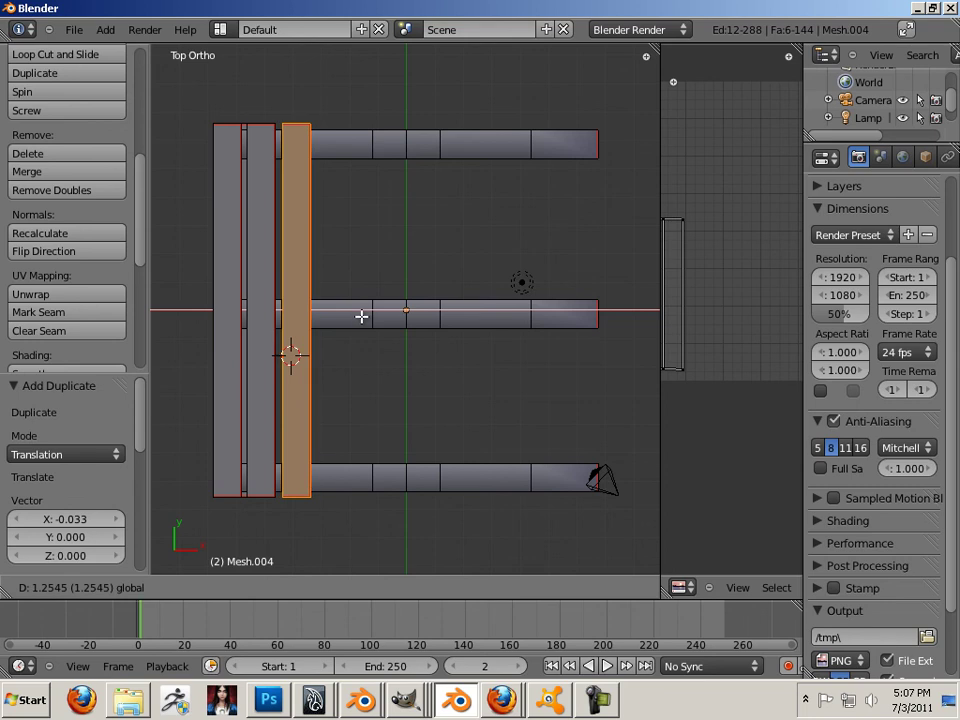
left_click(360, 318)
key("shift+d")
right_click(358, 316)
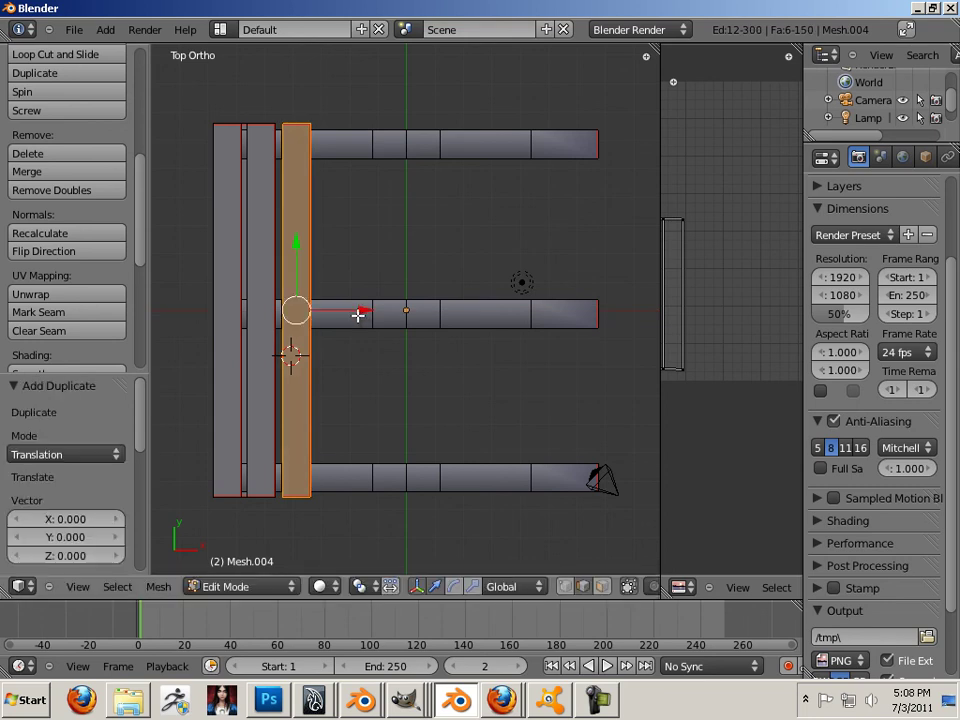
key("g")
key("x")
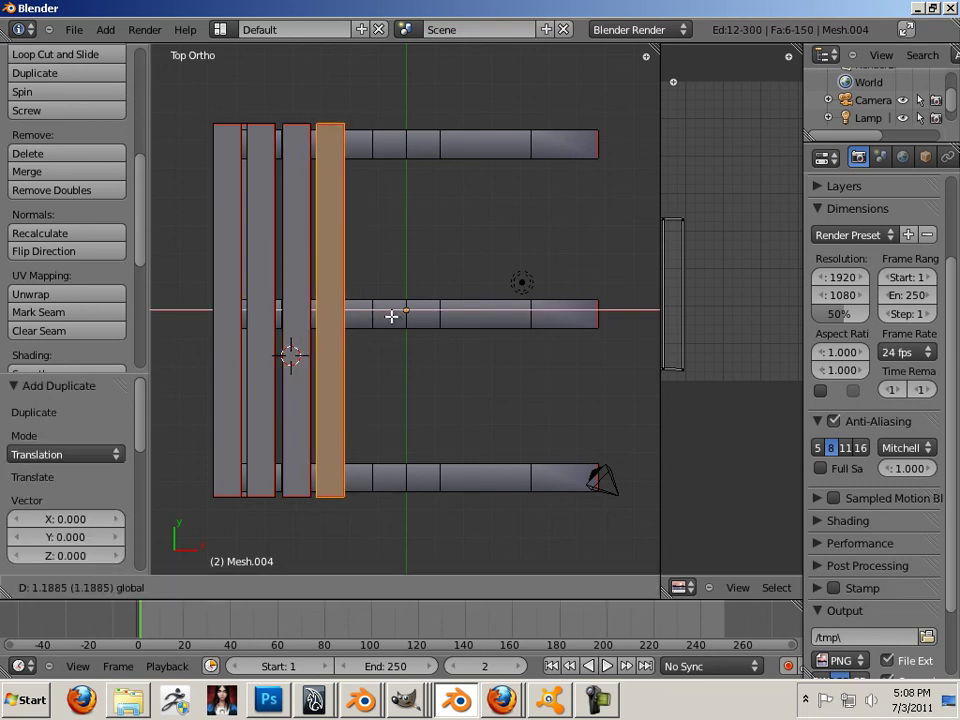
left_click(391, 316)
- Add four more plank copies, each shifted further right along X
key("shift+d")
left_click(393, 314)
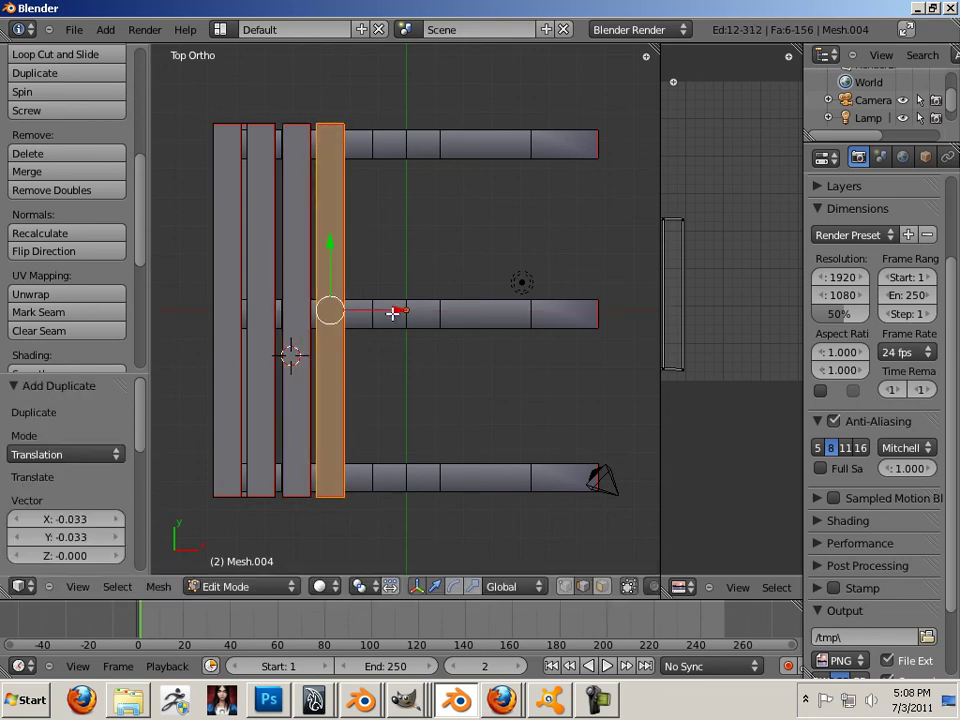
key("g")
key("x")
left_click(430, 314)
key("shift+d")
right_click(429, 315)
key("g")
key("x")
left_click(464, 313)
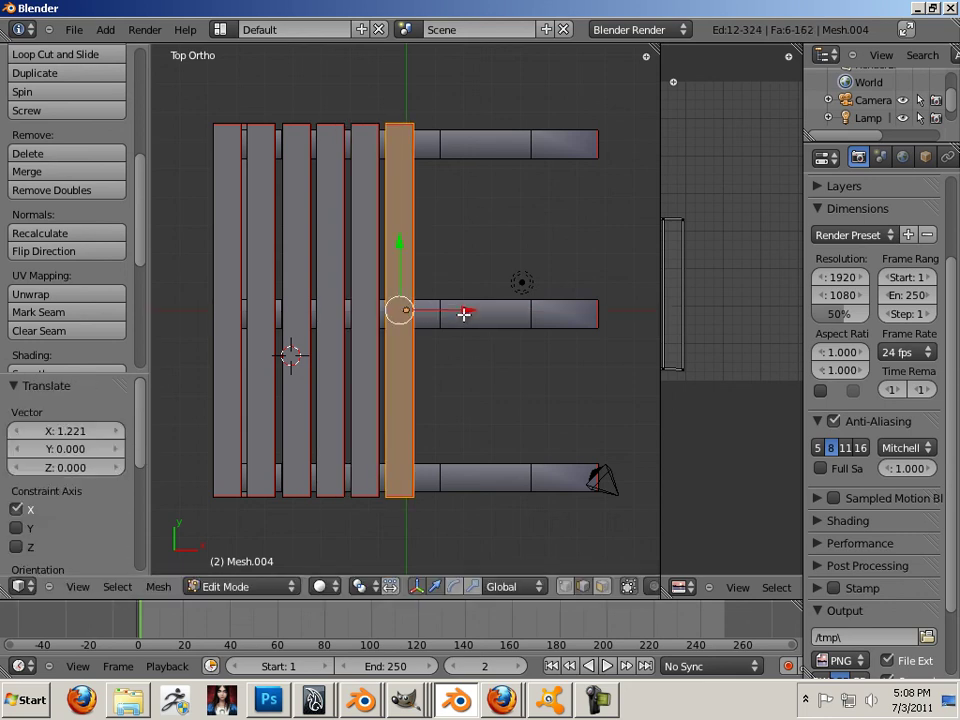
key("shift+d")
right_click(464, 315)
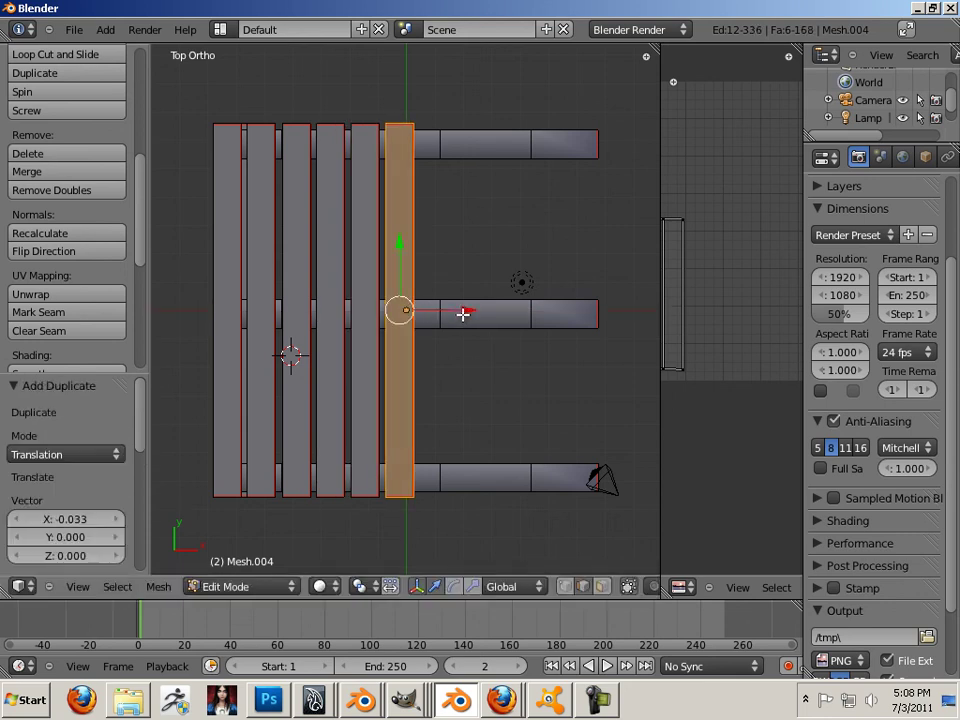
key("g")
key("x")
left_click(498, 317)
key("shift+d")
right_click(498, 317)
key("g")
key("x")
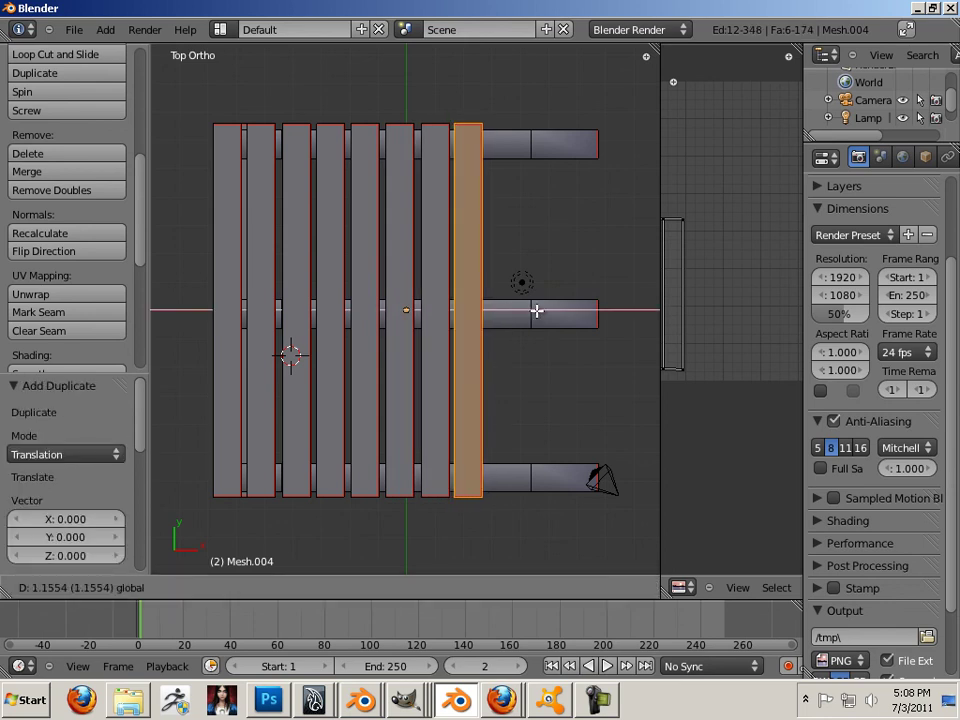
left_click(538, 313)
- Add the final three plank copies along X, the last at the pallet's right edge
key("shift+d")
right_click(538, 313)
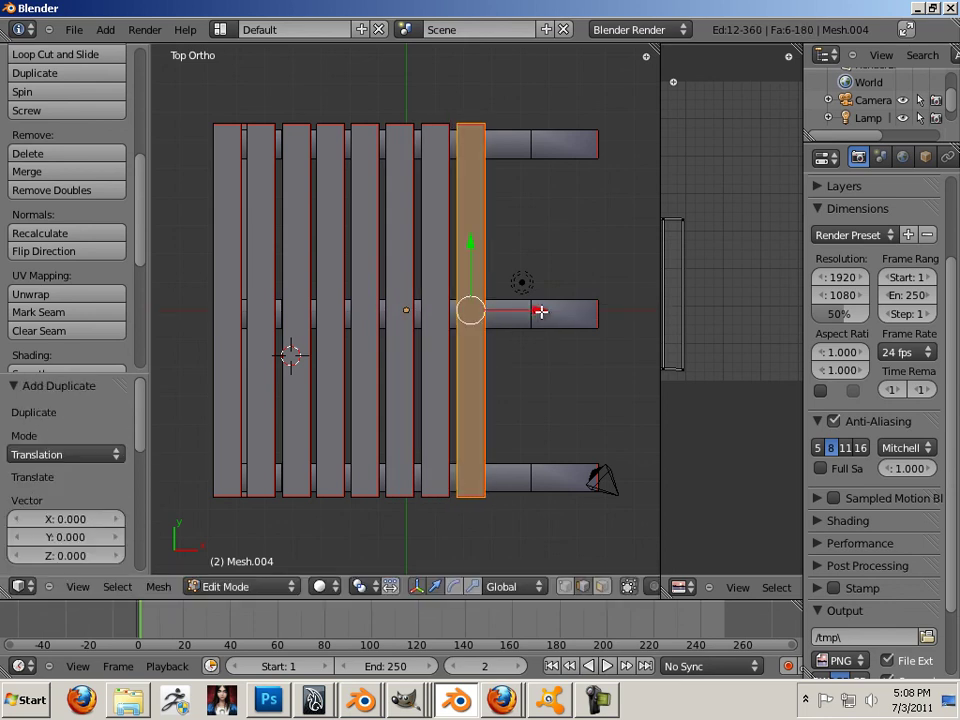
key("g")
key("x")
left_click(577, 315)
key("shift+d")
right_click(574, 314)
key("g")
key("x")
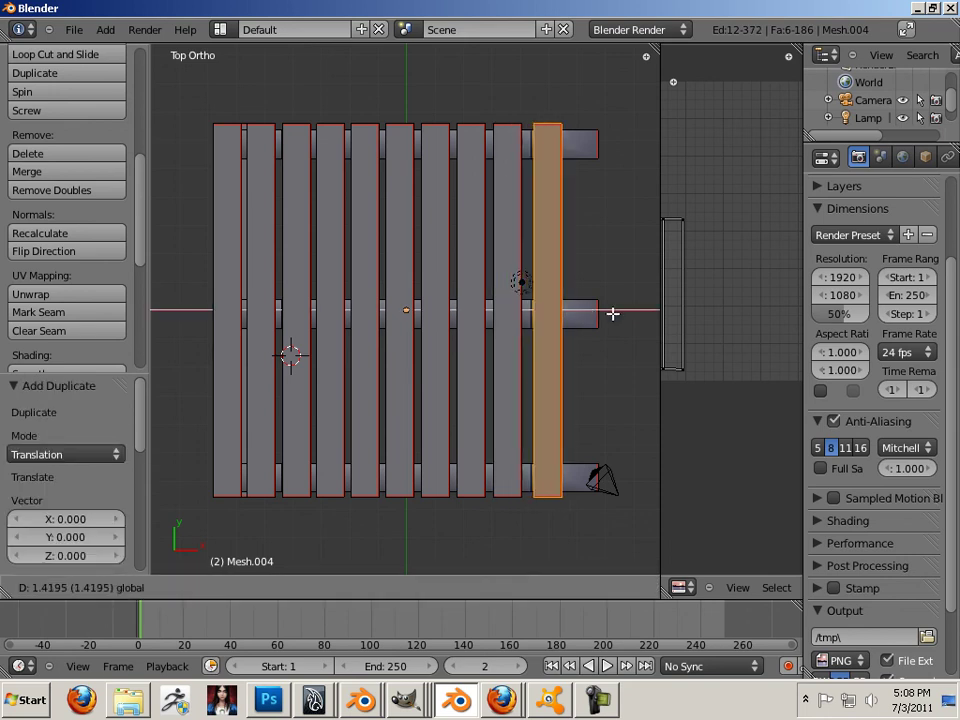
left_click(610, 314)
key("shift+d")
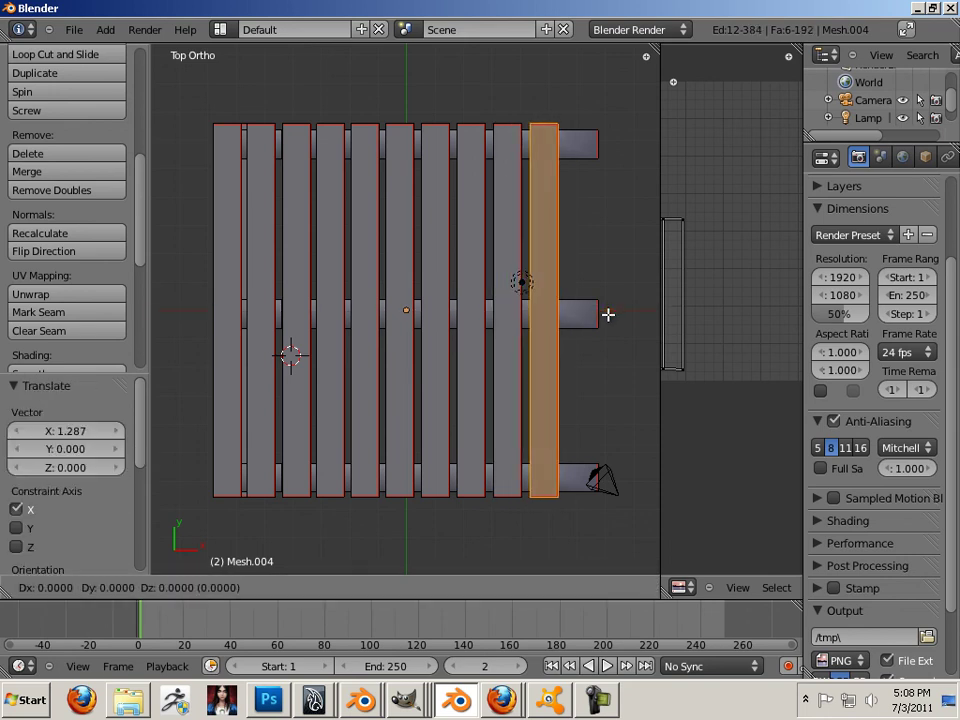
right_click(608, 315)
key("g")
key("x")
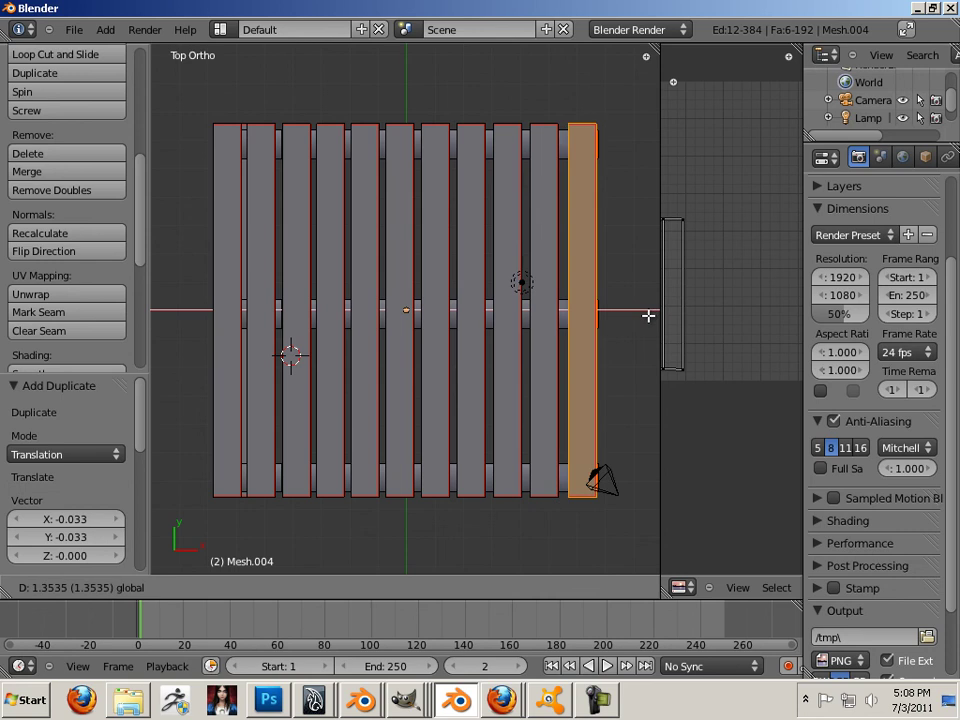
left_click(648, 316)
middle_click_drag(555, 446, 262, 276)
- Select the front bottom board and place a copy shifted 5.942 along X
right_click(340, 357)
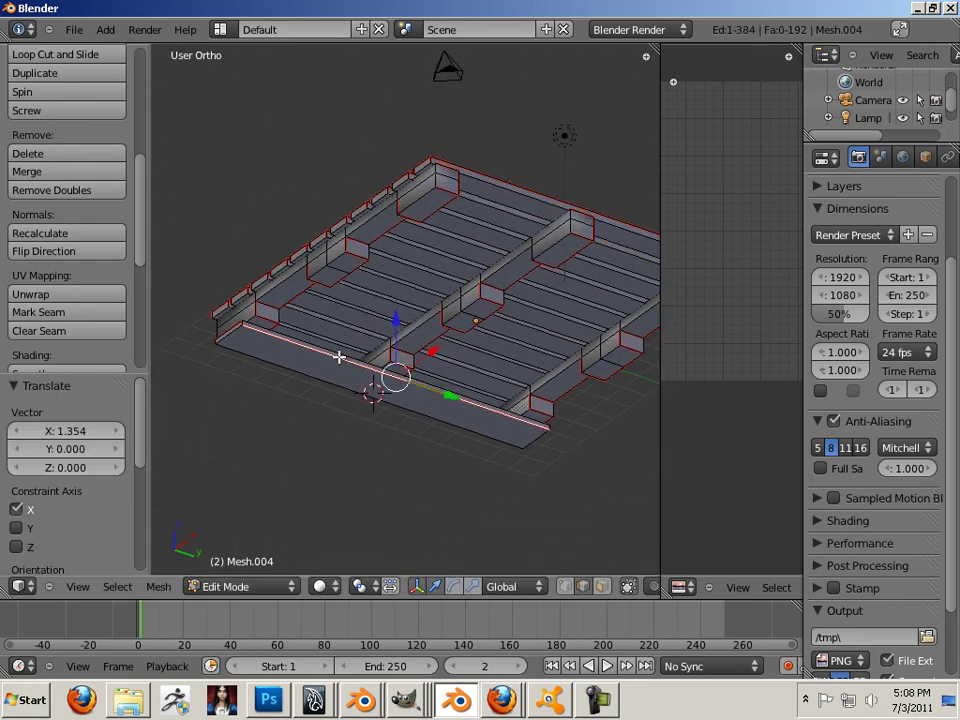
key("l")
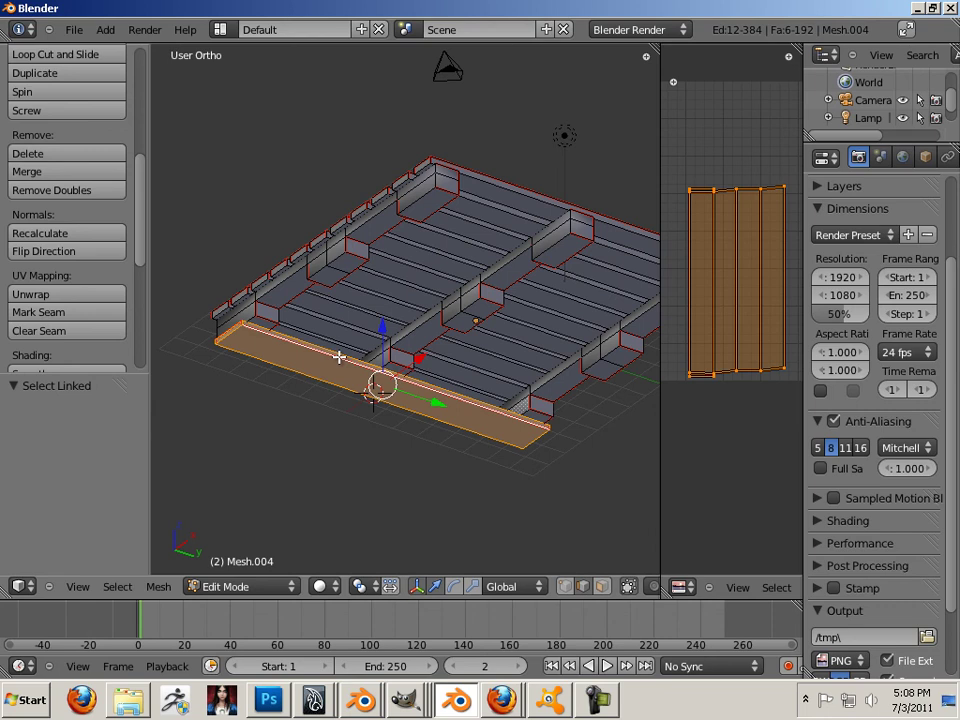
key("KP_7")
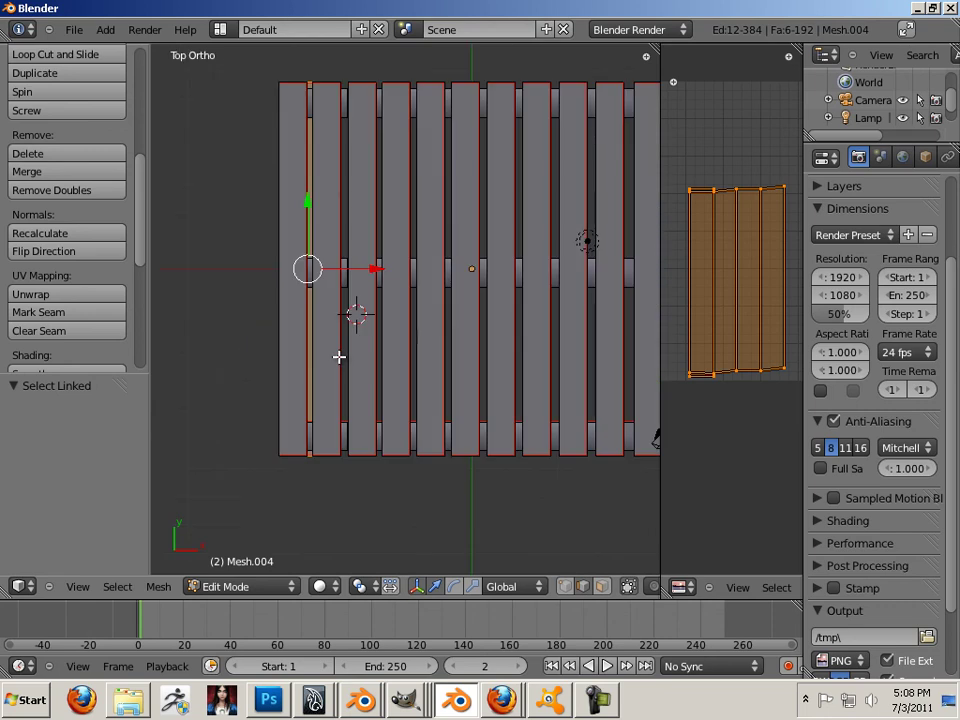
key("shift+d")
key("Escape")
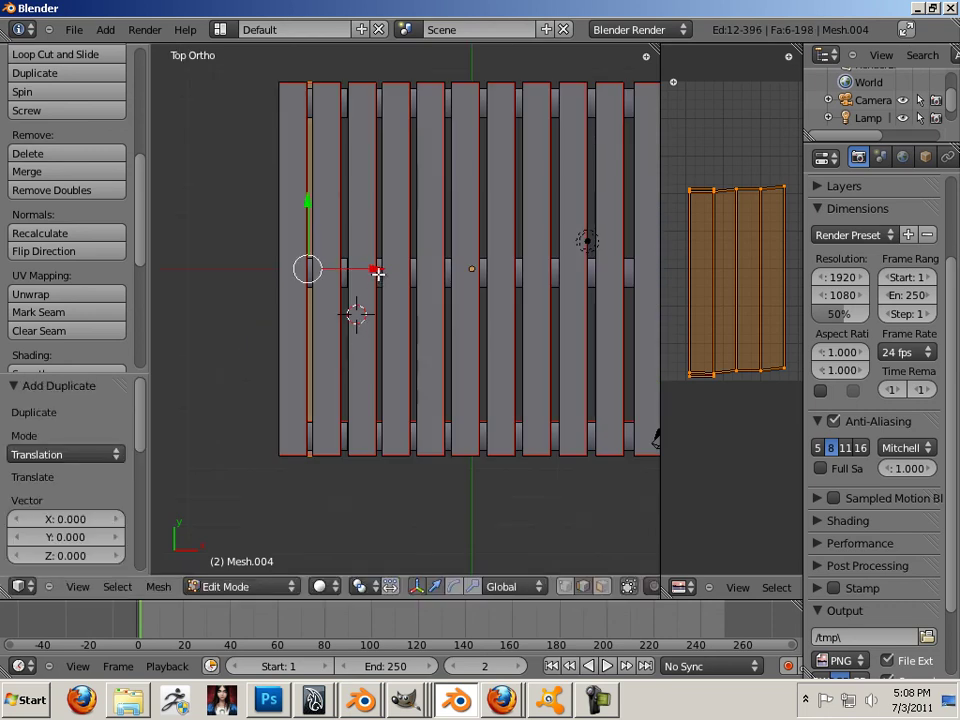
key("g")
key("x")
left_click(545, 274)
middle_click_drag(512, 474, 470, 345)
- Place another bottom-board copy 5.610 along X at the far side, then select the entire pallet mesh
key("shift+d")
key("Escape")
key("g")
key("x")
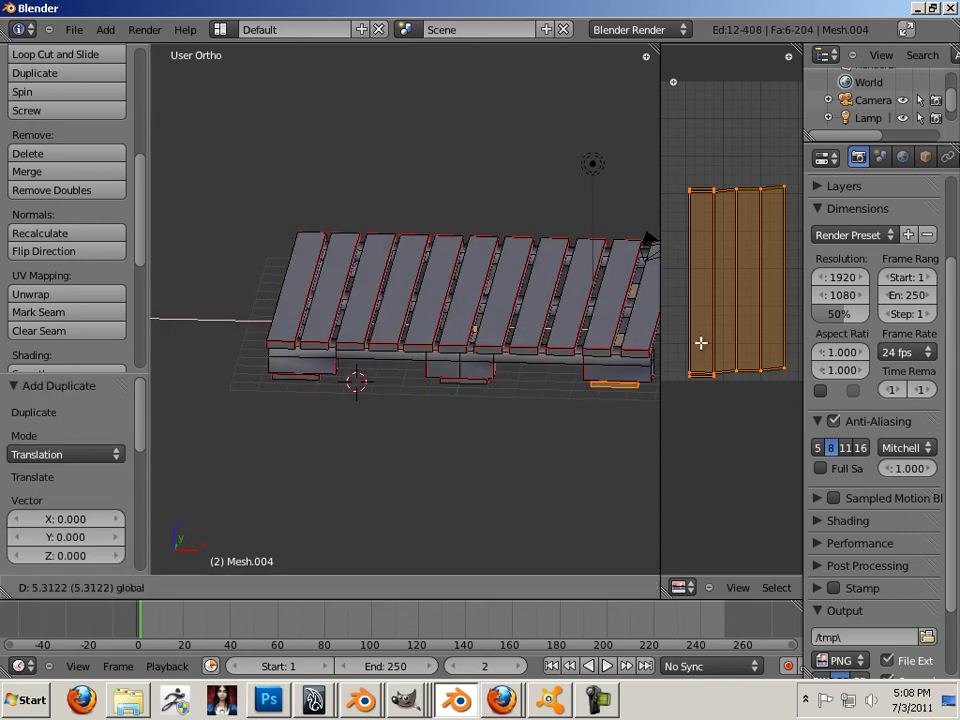
left_click(695, 355)
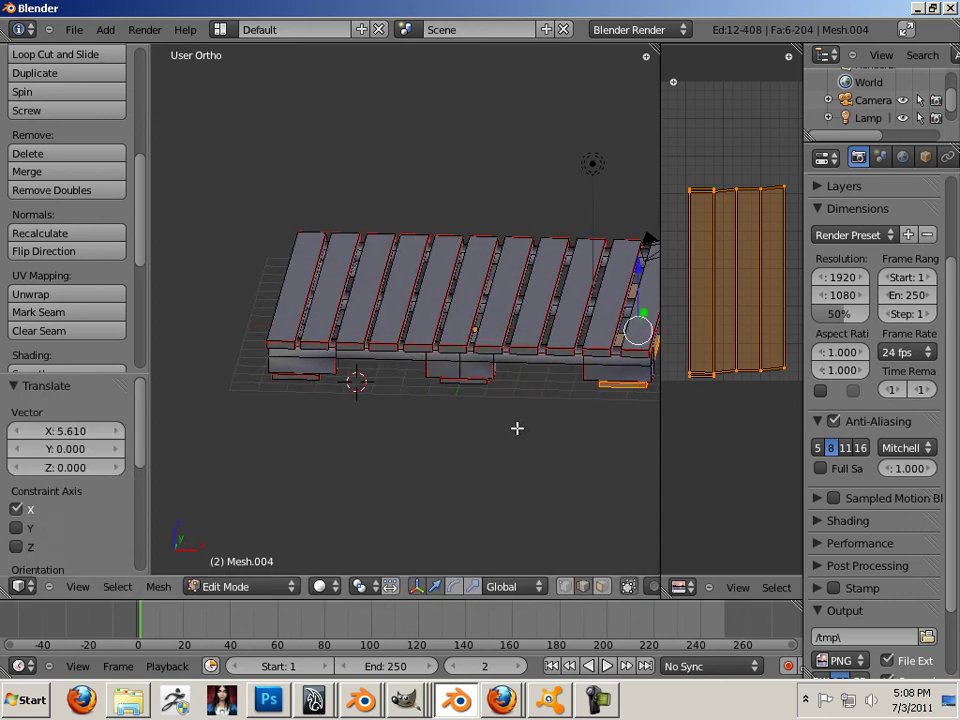
key("a")
middle_click_drag(516, 429, 450, 388)
key("a")
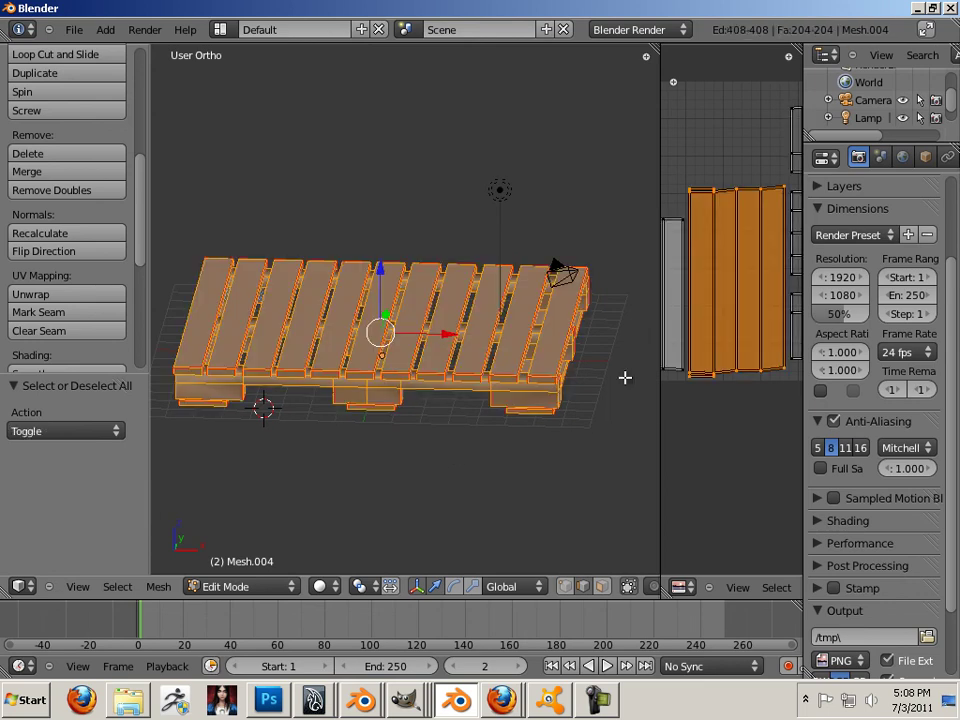
- Widen the UV editor and box-select the two left UV islands
left_click_drag(660, 401, 413, 401)
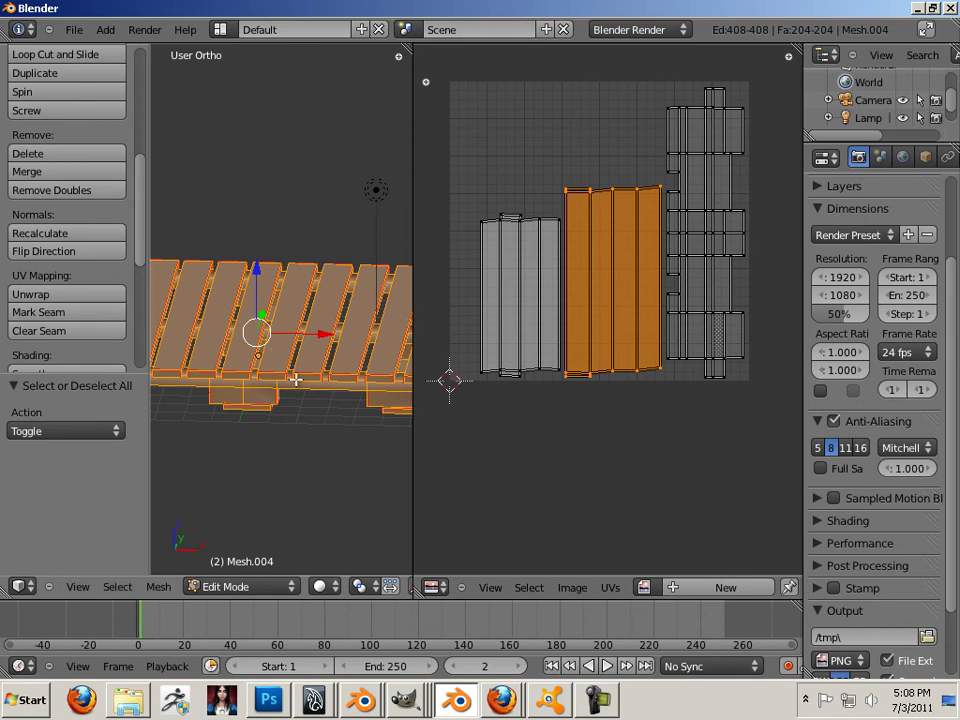
middle_click_drag(319, 454, 261, 491)
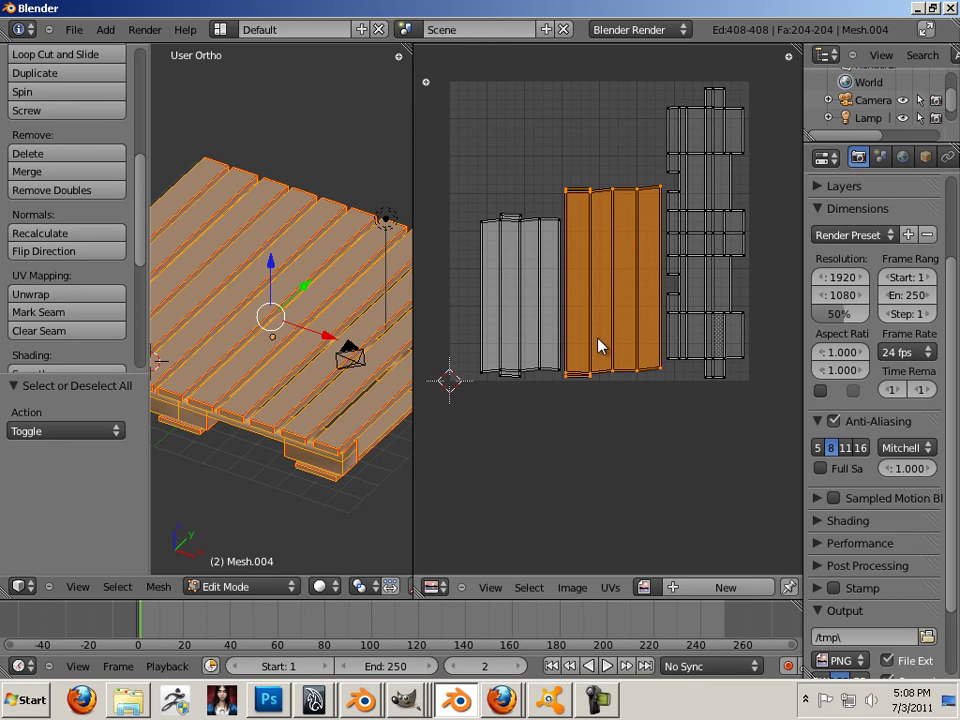
right_click(445, 155)
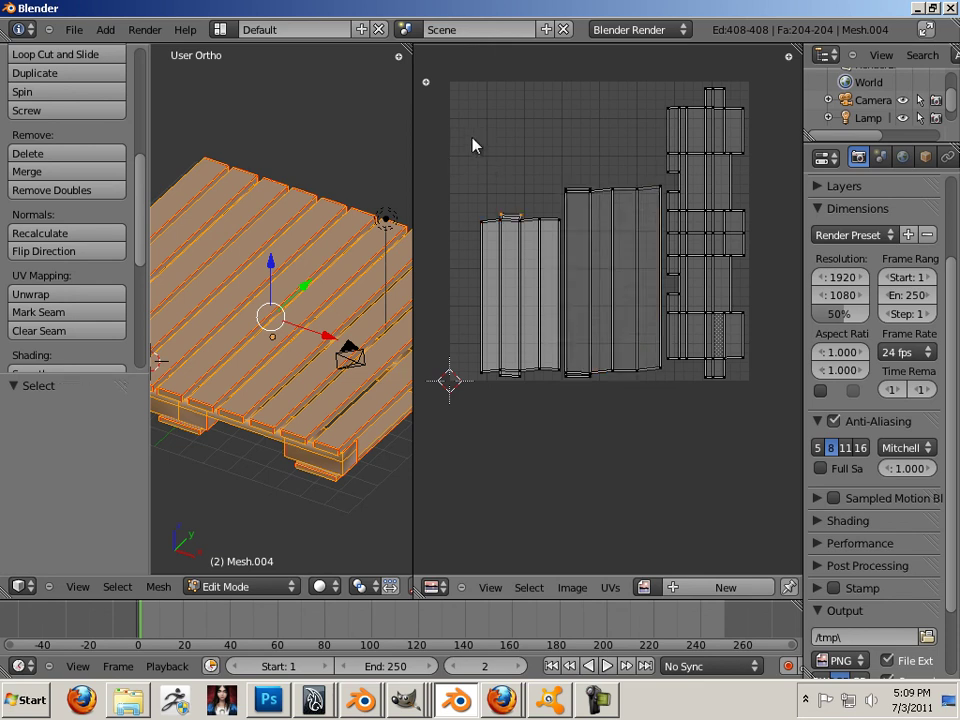
key("b")
left_click_drag(454, 138, 662, 433)
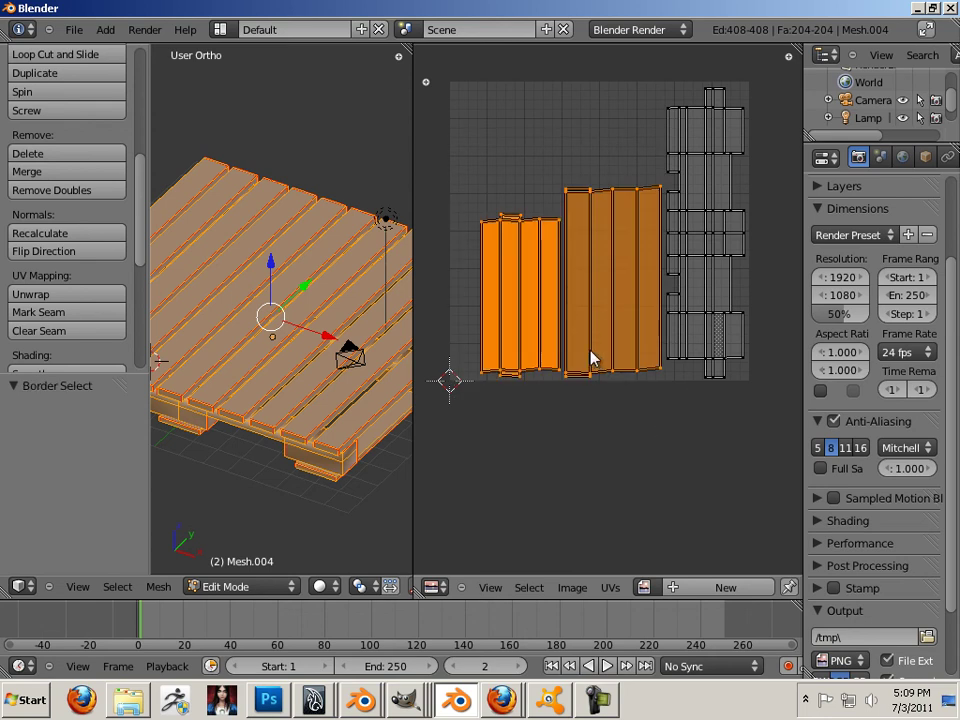
- Move the selected UV islands and scale them to 0.986 to fill the grid
key("s")
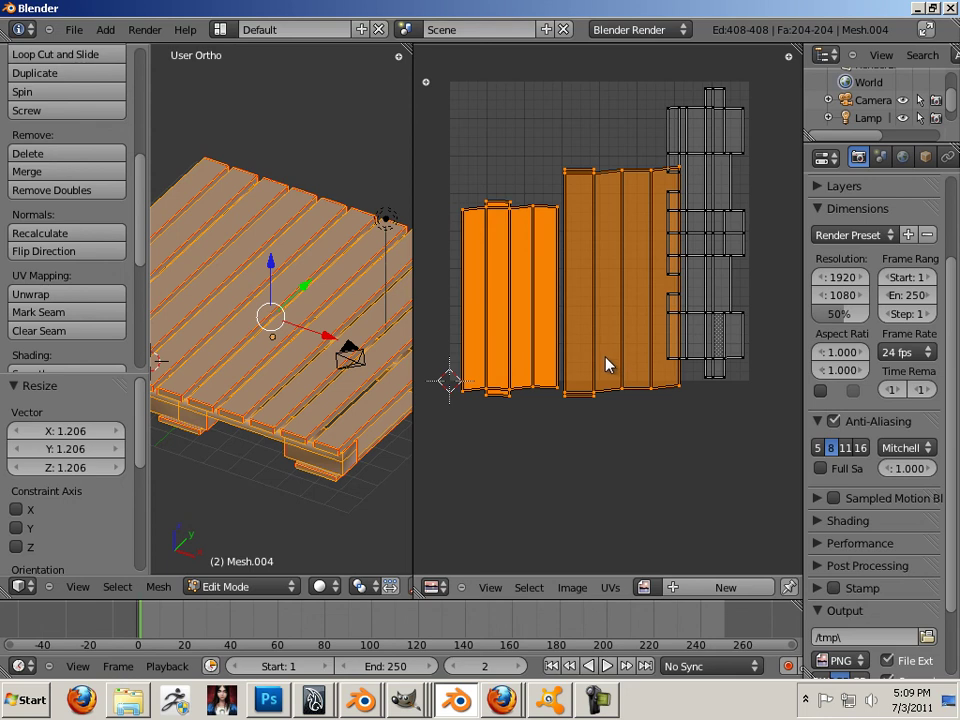
key("g")
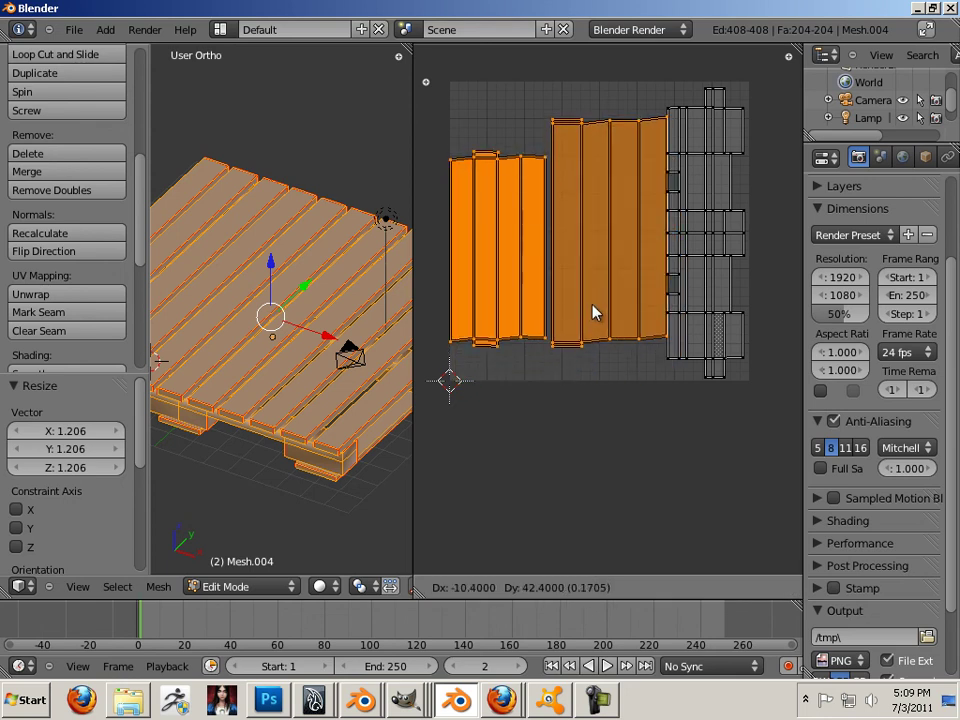
left_click(592, 313)
key("s")
left_click(592, 313)
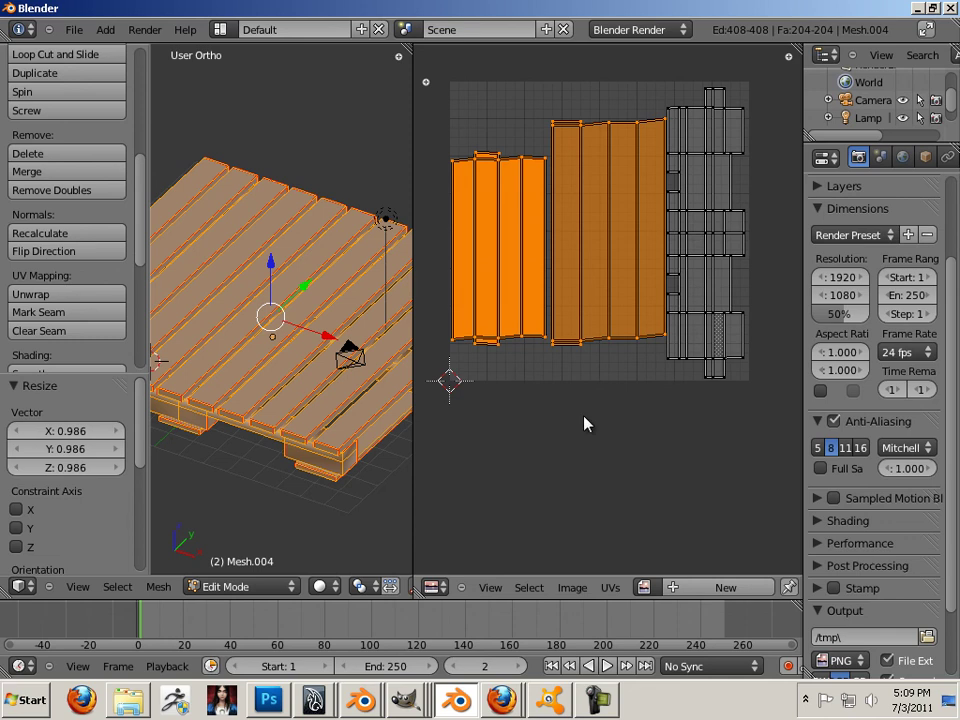
left_click(558, 352)
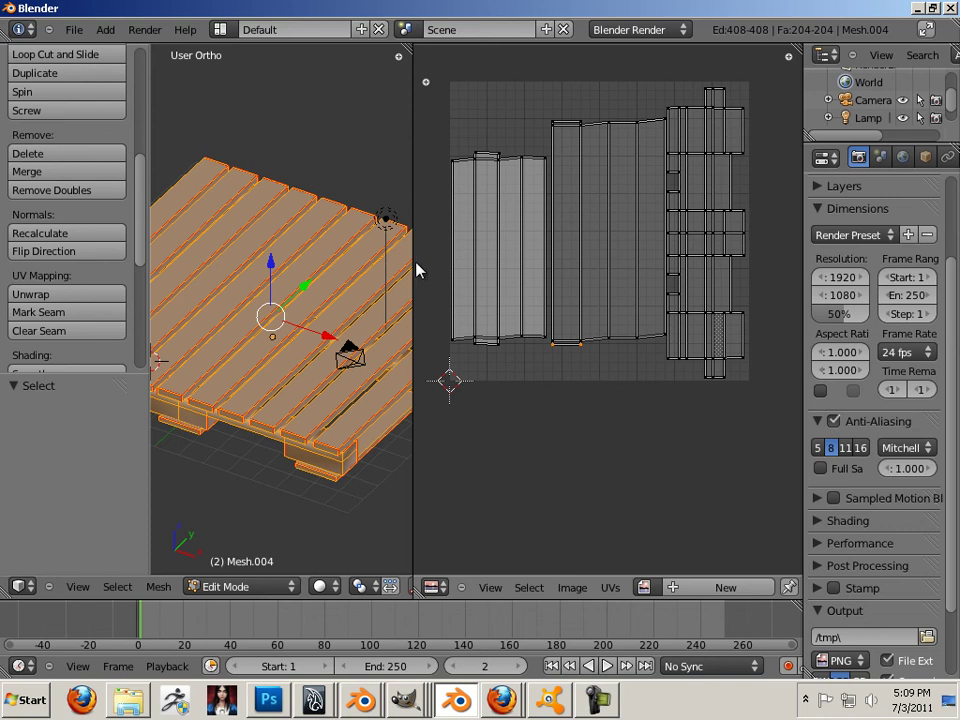
key("g")
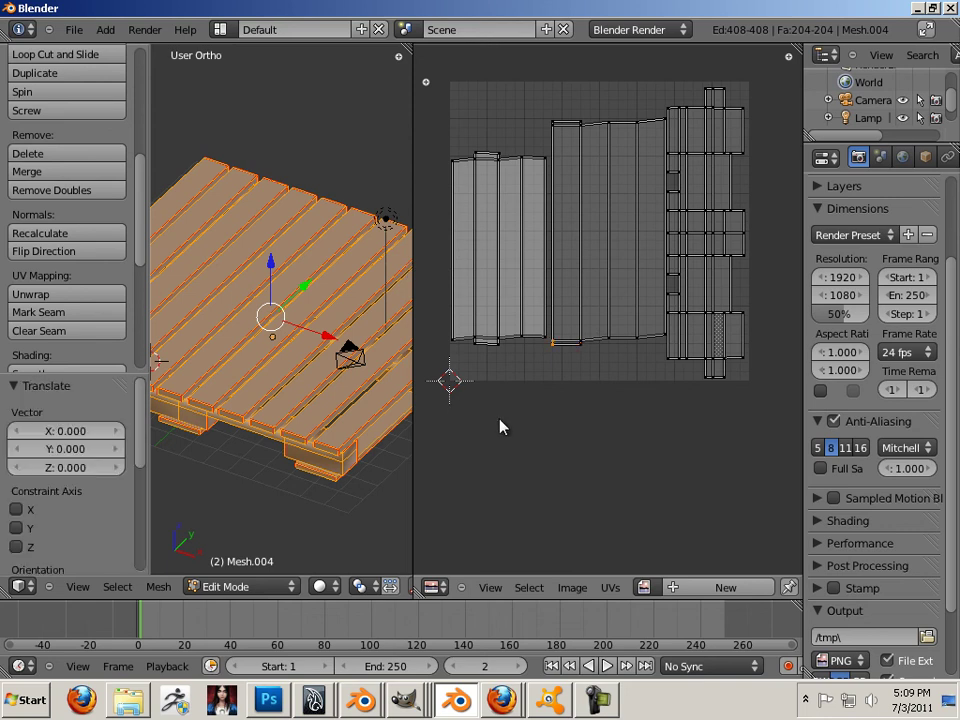